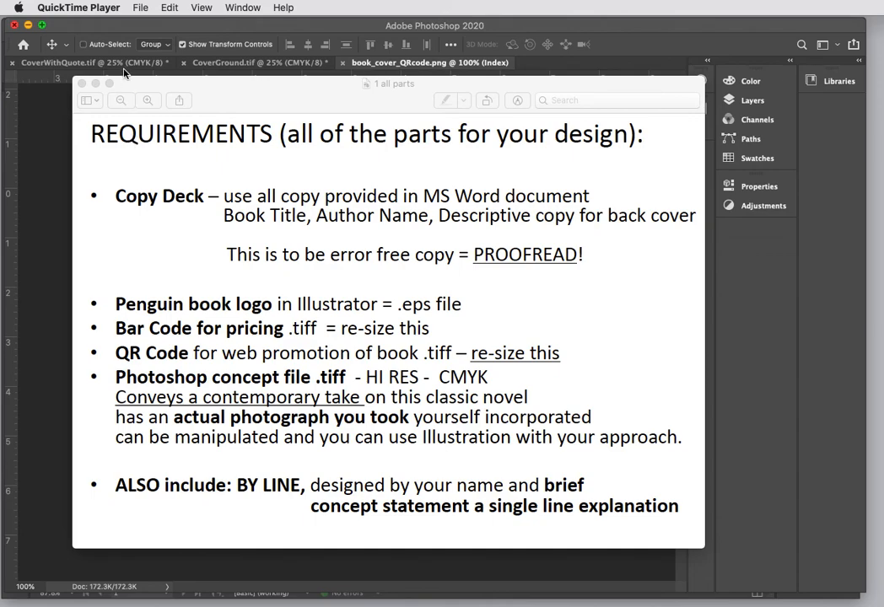
# Step: Close the requirements document and convert the QR code image to Grayscale, discarding its color information
pyautogui.click(83, 86)
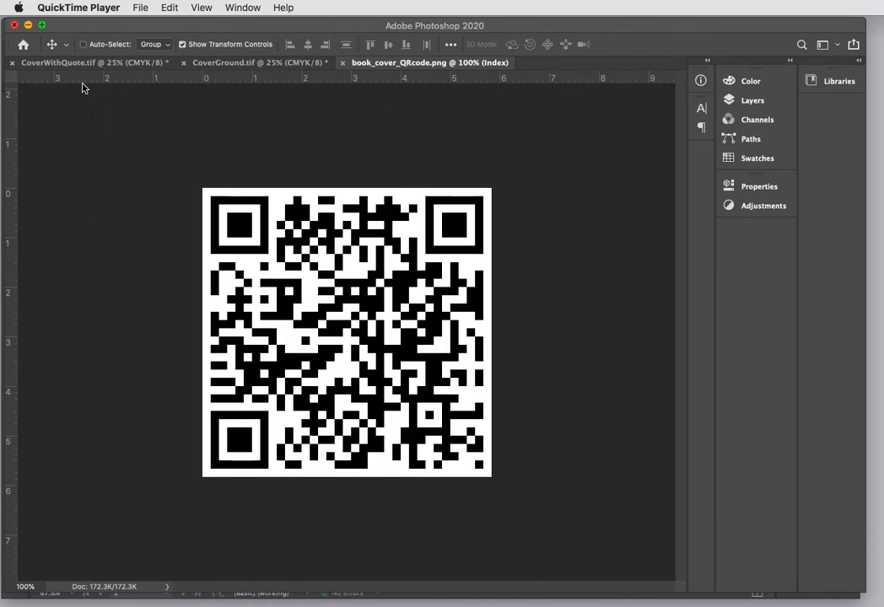
pyautogui.click(393, 68)
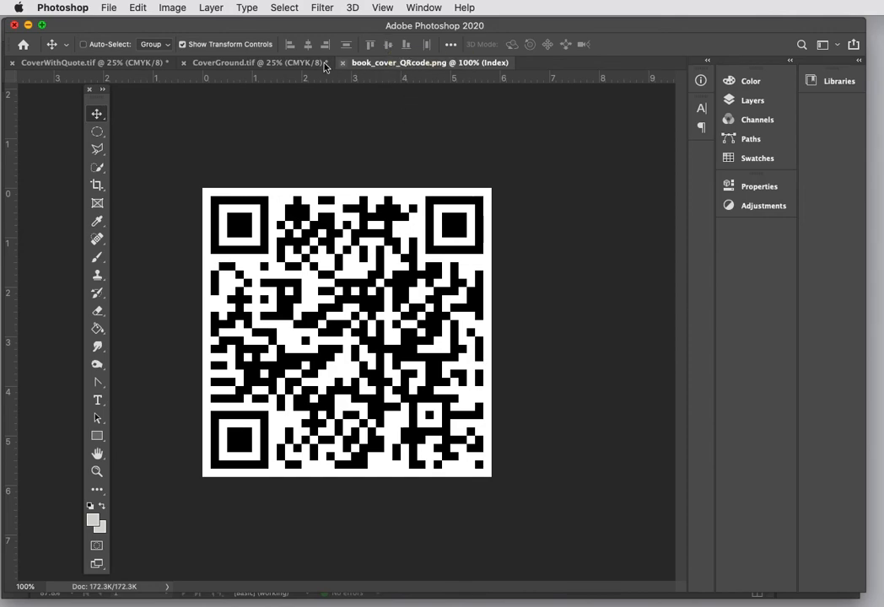
pyautogui.click(173, 9)
pyautogui.moveTo(180, 26)
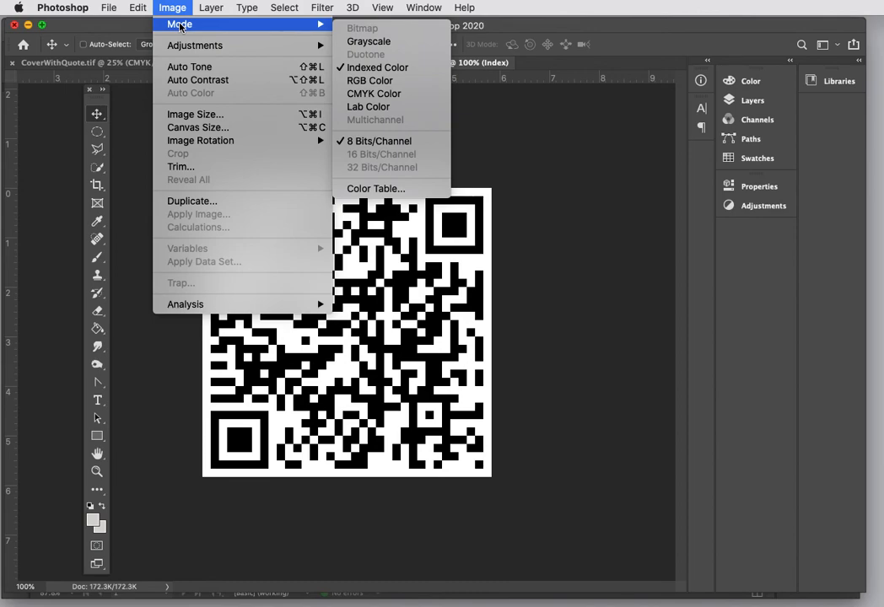
pyautogui.click(344, 40)
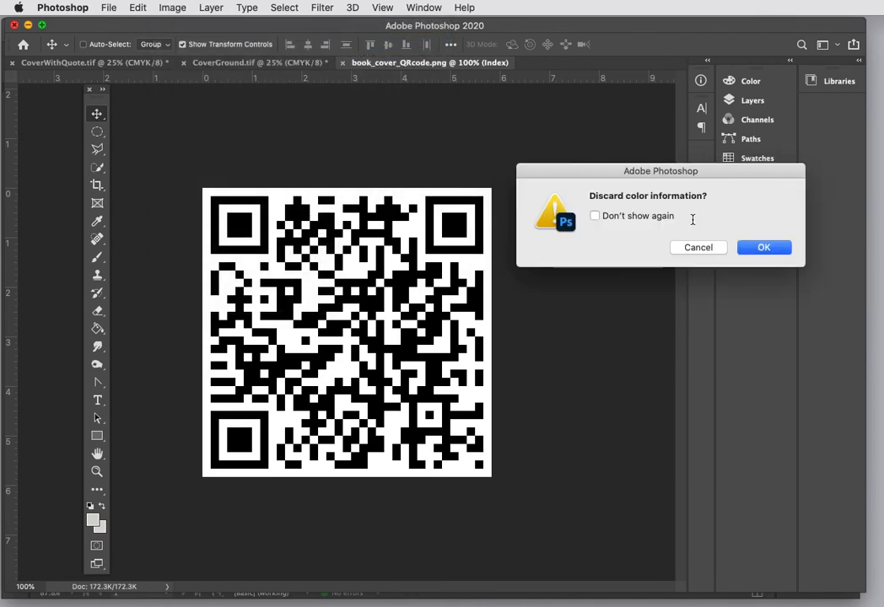
pyautogui.click(755, 249)
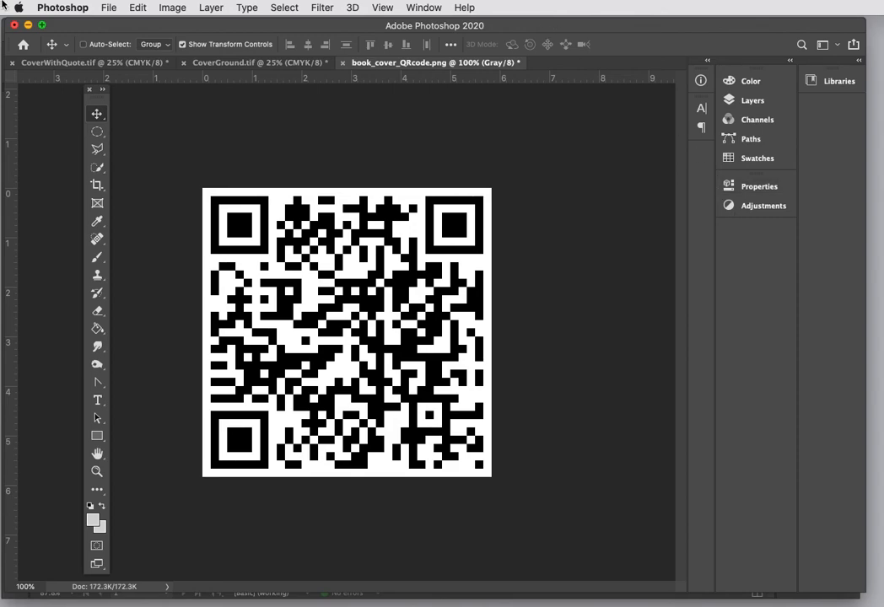
# Step: Set the QR code image's resolution to 300 pixels/inch with resampling off
pyautogui.click(172, 8)
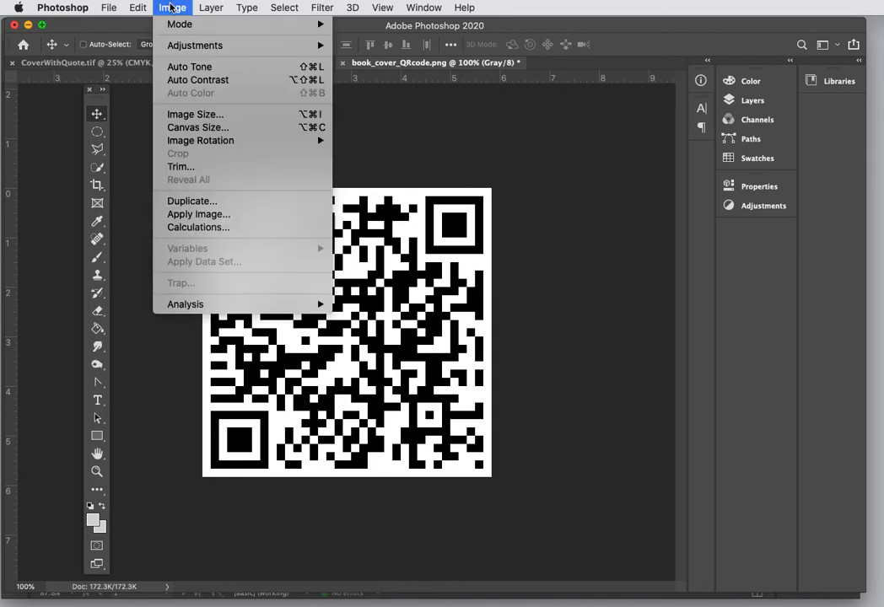
pyautogui.click(182, 114)
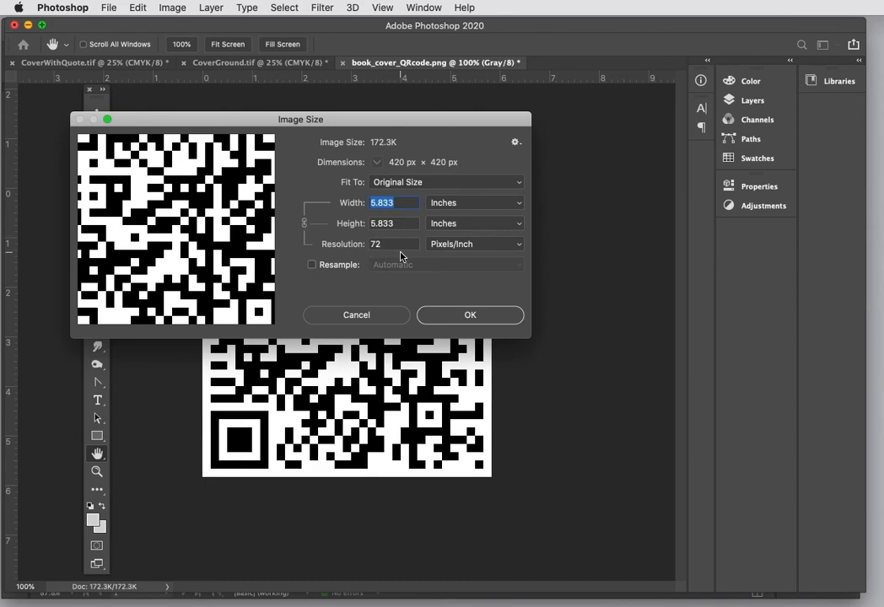
pyautogui.click(349, 245)
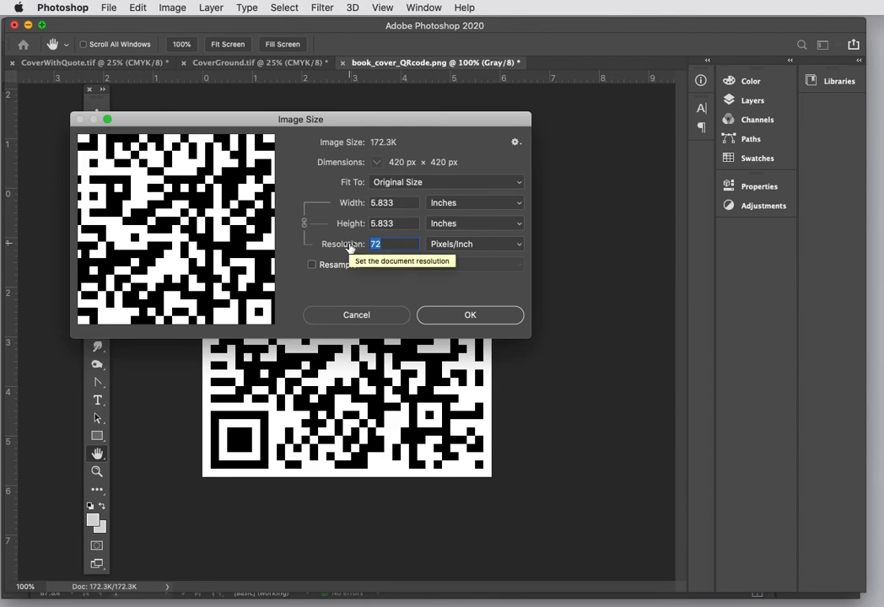
pyautogui.write('300')
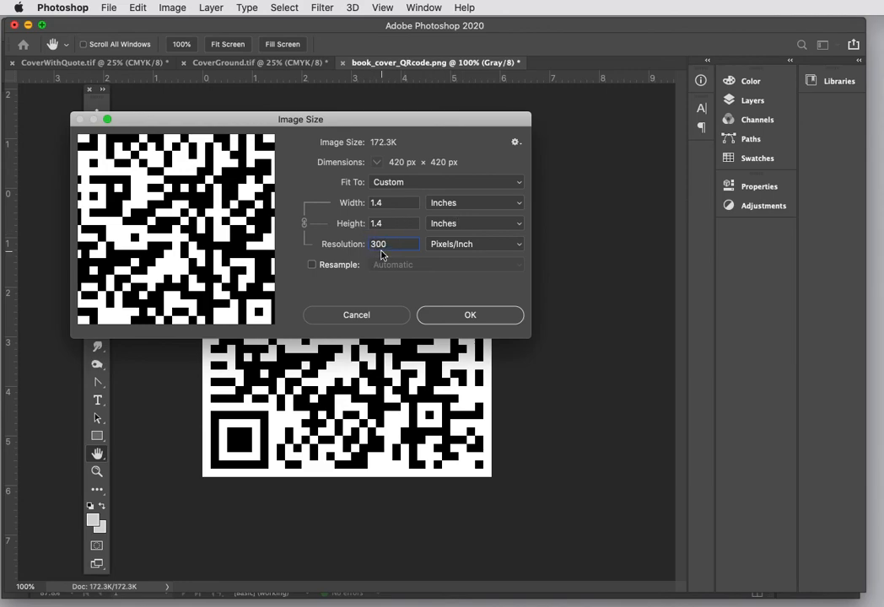
pyautogui.click(485, 316)
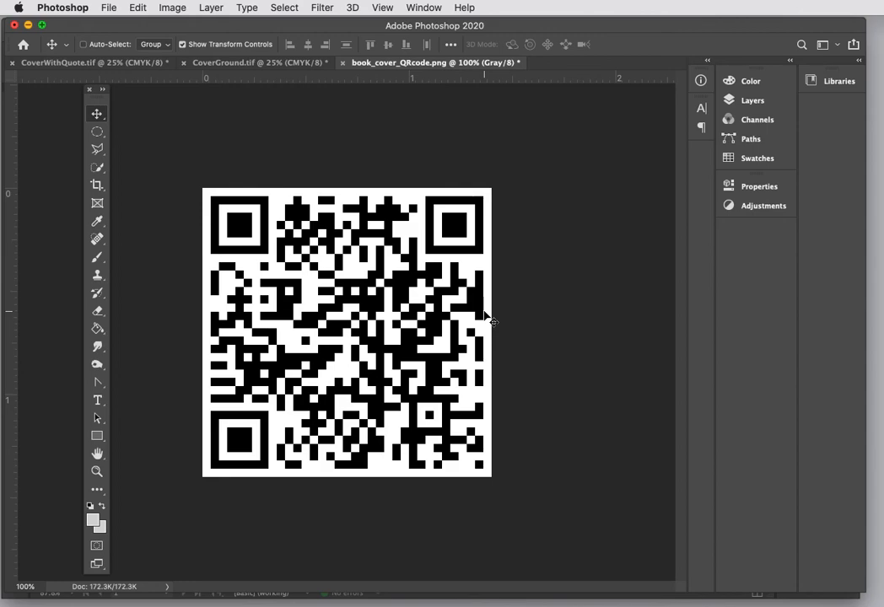
# Step: Save the QR code on the computer as an uncompressed TIFF named "resized book_cover_QRcode.tif" in the parts downloaded folder, and close it
pyautogui.click(114, 8)
pyautogui.click(130, 162)
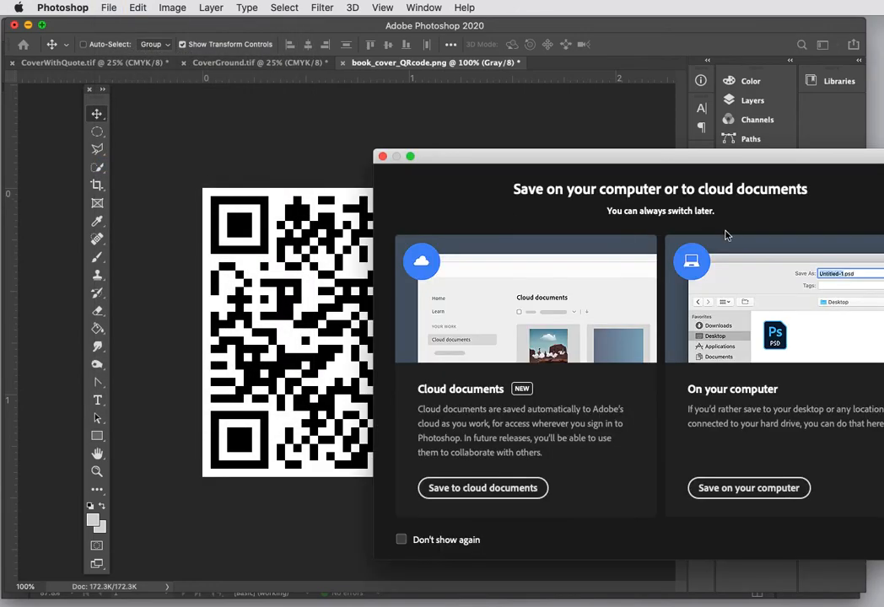
pyautogui.click(740, 489)
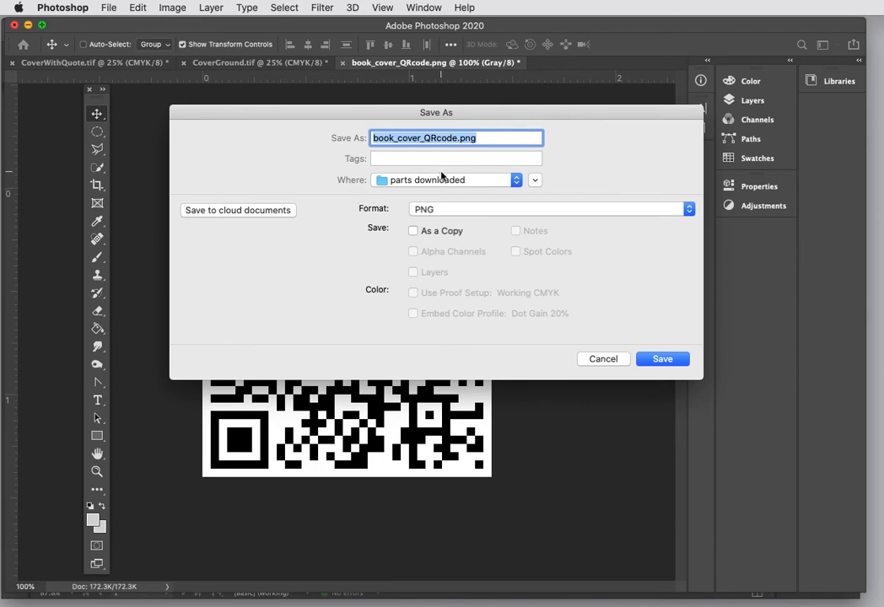
pyautogui.click(372, 137)
pyautogui.write('res')
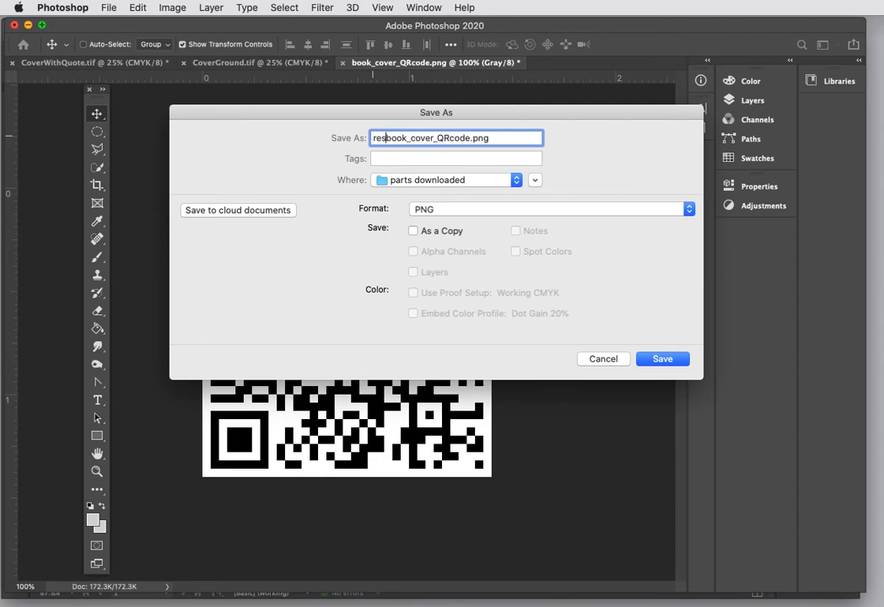
pyautogui.write('ized')
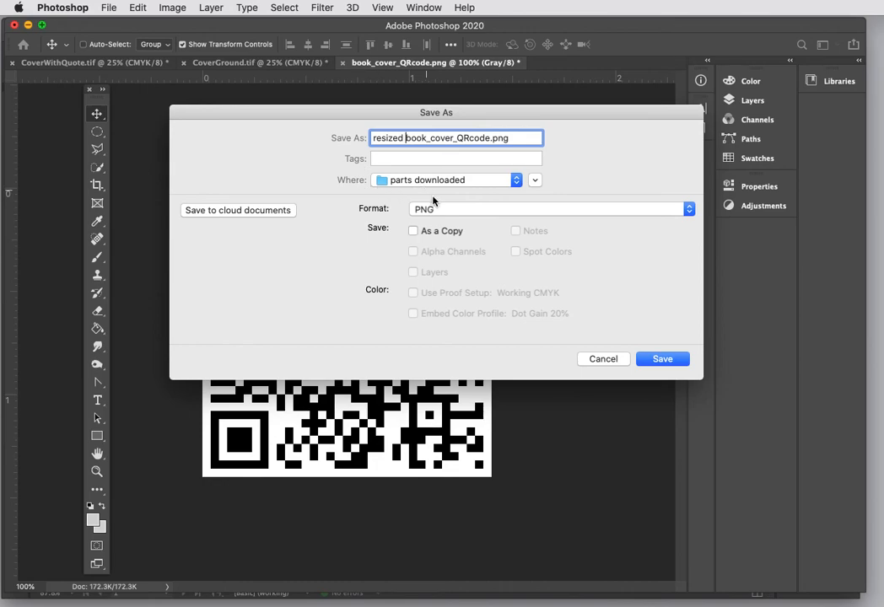
pyautogui.click(687, 216)
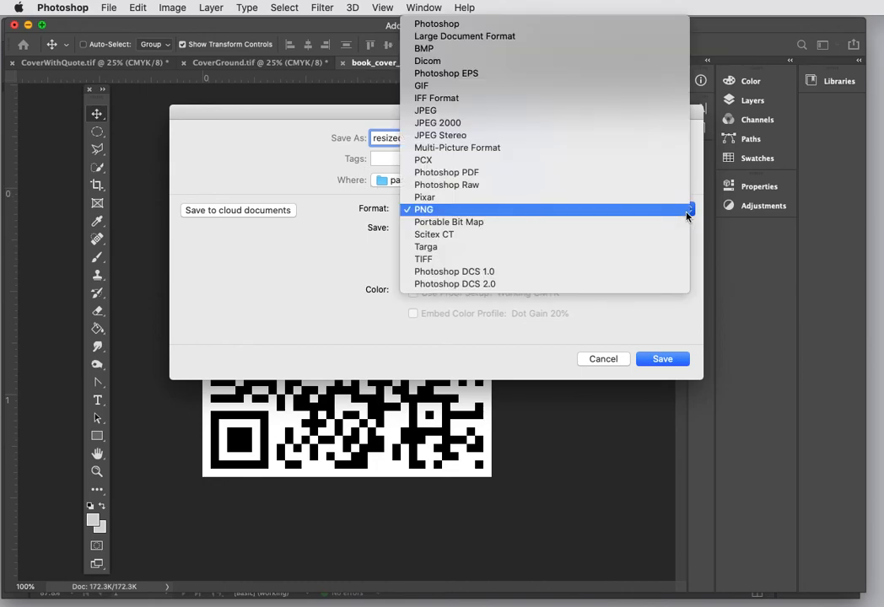
pyautogui.click(435, 256)
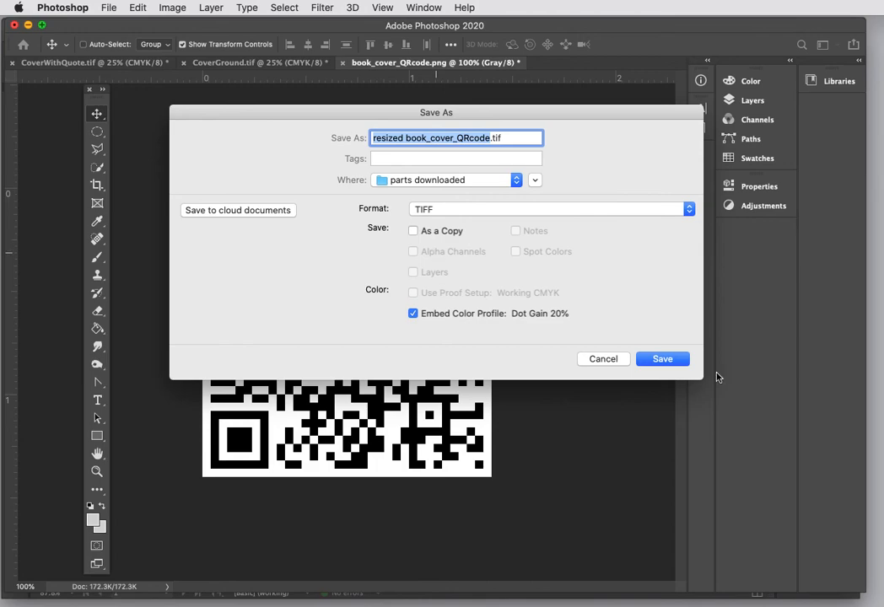
pyautogui.click(672, 358)
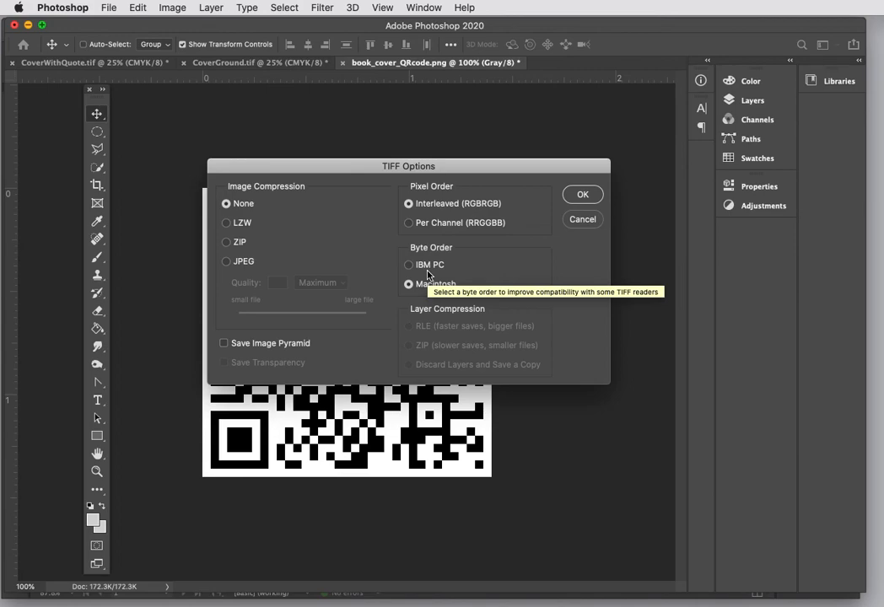
pyautogui.click(582, 196)
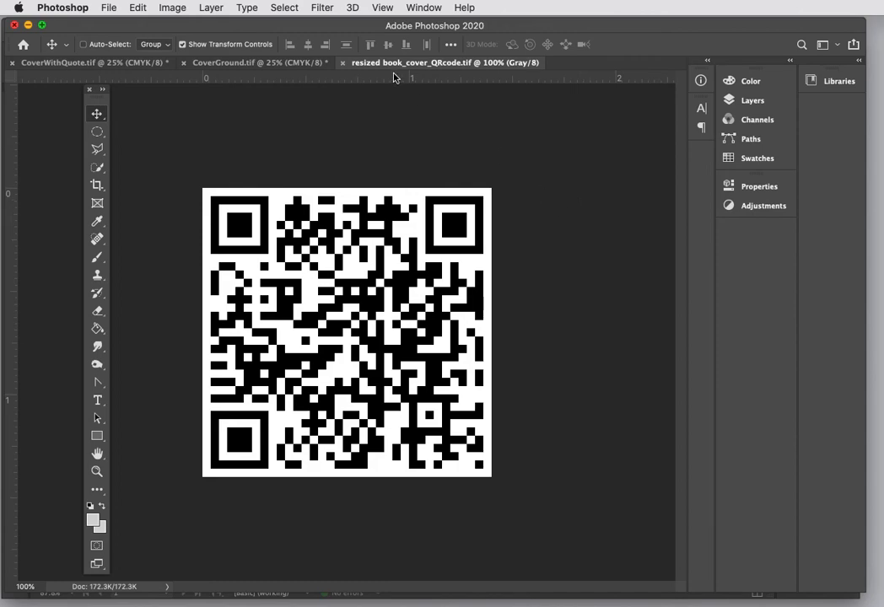
pyautogui.click(343, 63)
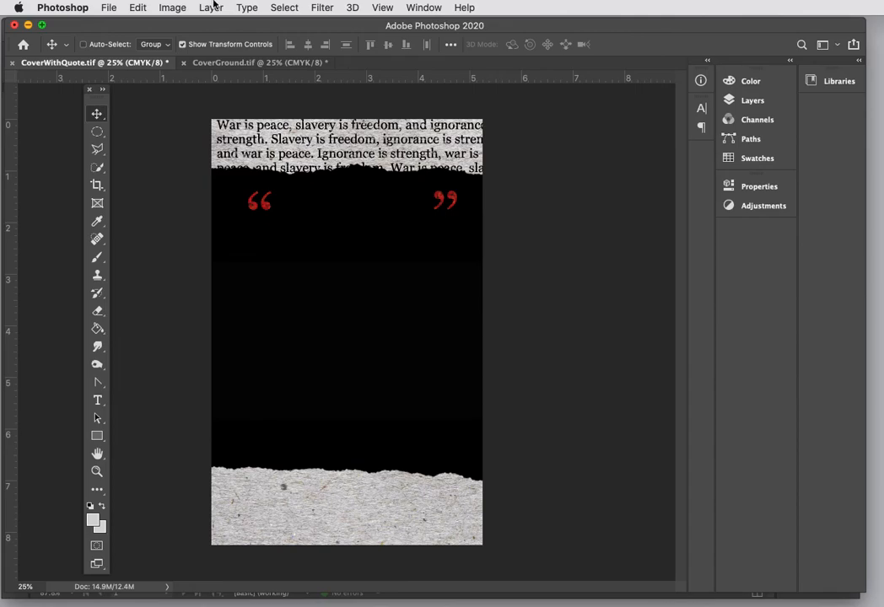
# Step: Check the image dimensions, resolution and color mode of CoverWithQuote.tif
pyautogui.click(174, 8)
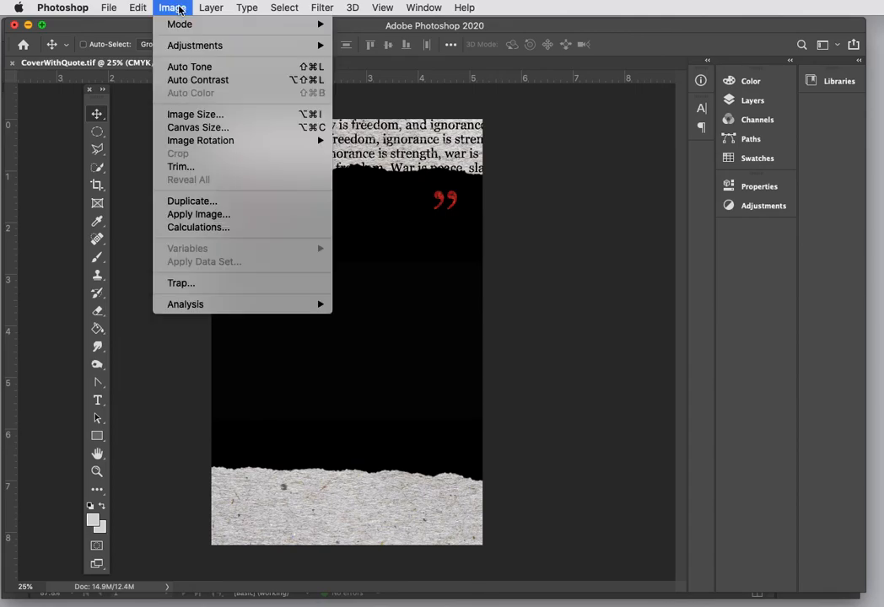
pyautogui.click(197, 115)
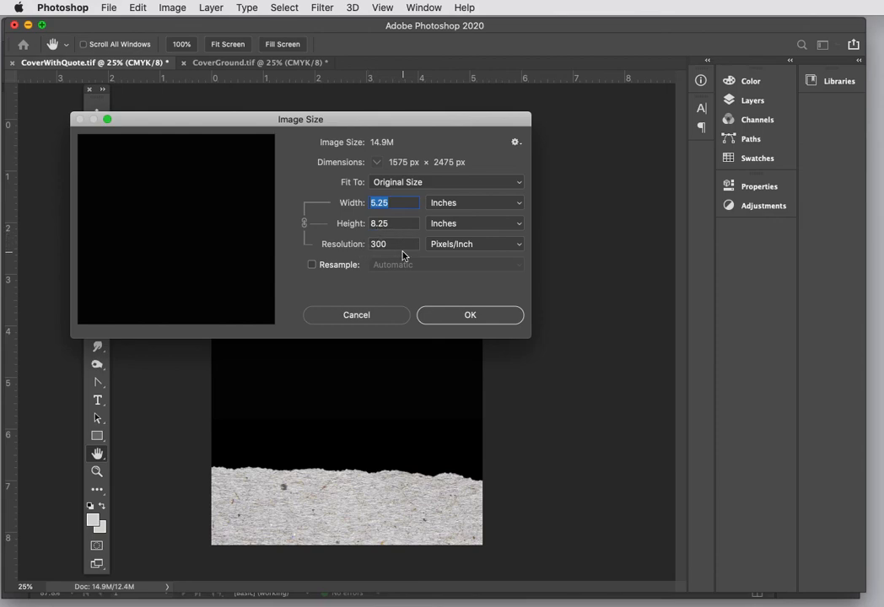
pyautogui.click(456, 314)
pyautogui.click(174, 8)
pyautogui.moveTo(180, 30)
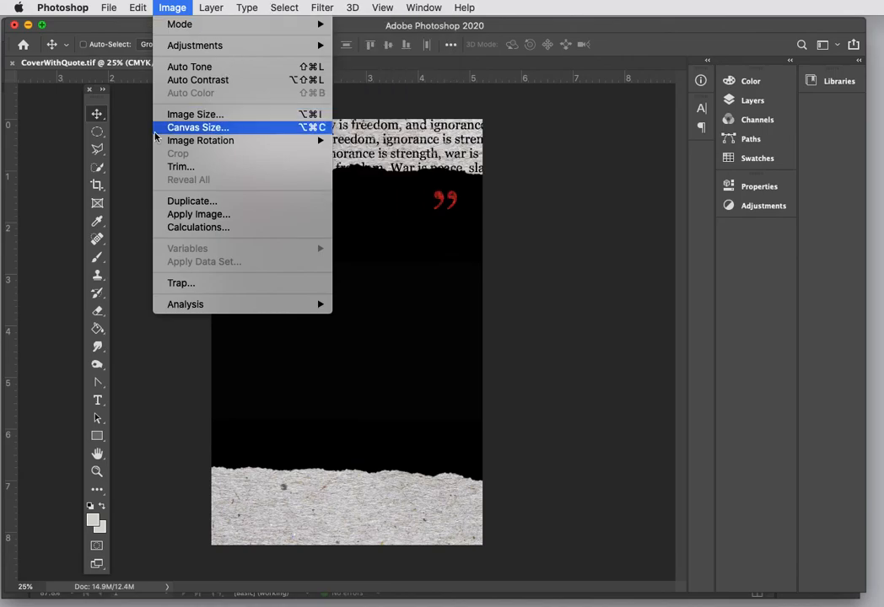
pyautogui.click(123, 126)
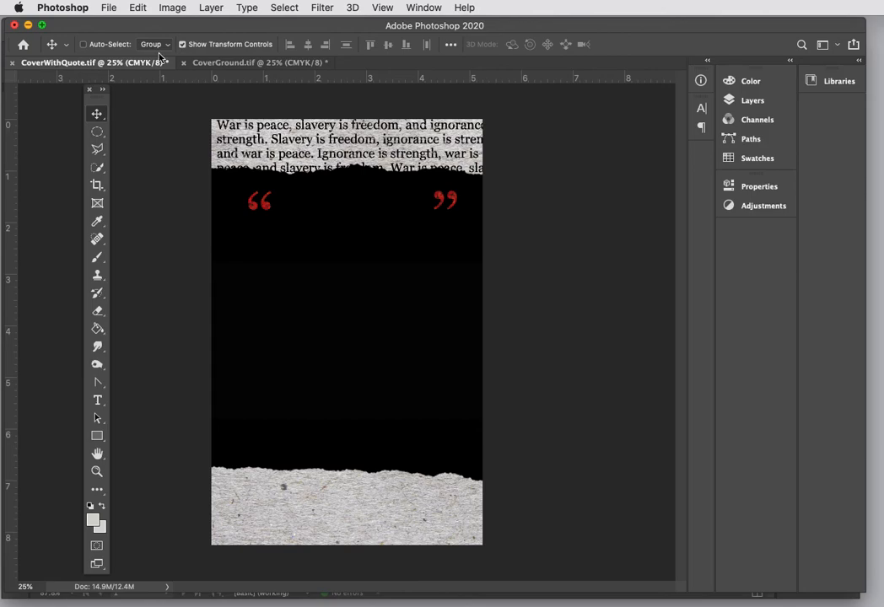
# Step: Check the image dimensions and resolution of the full cover background, CoverGround.tif
pyautogui.click(242, 67)
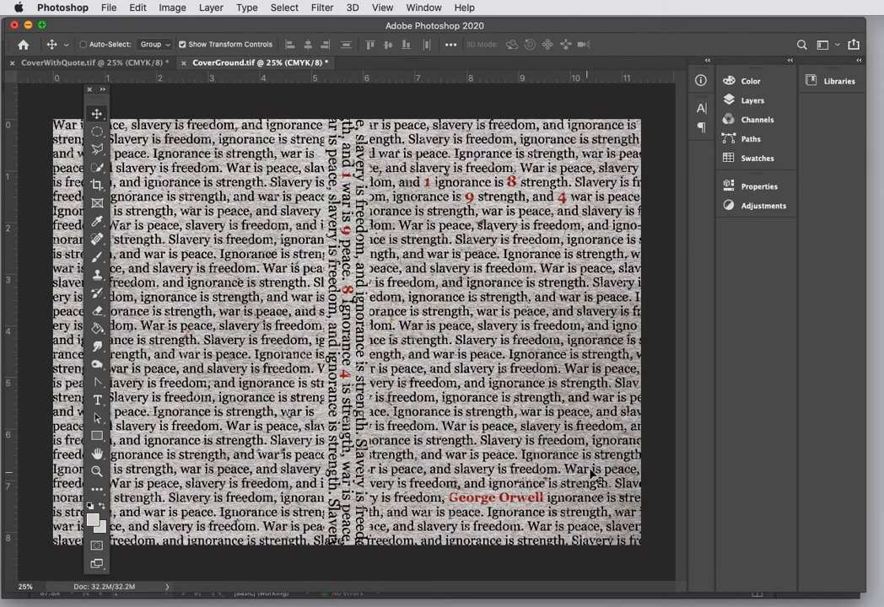
pyautogui.click(172, 7)
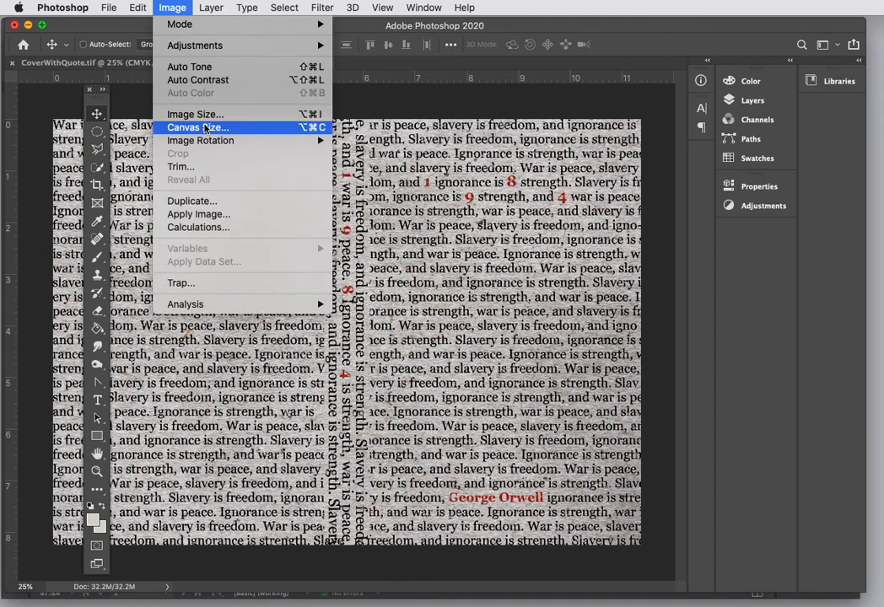
pyautogui.click(199, 114)
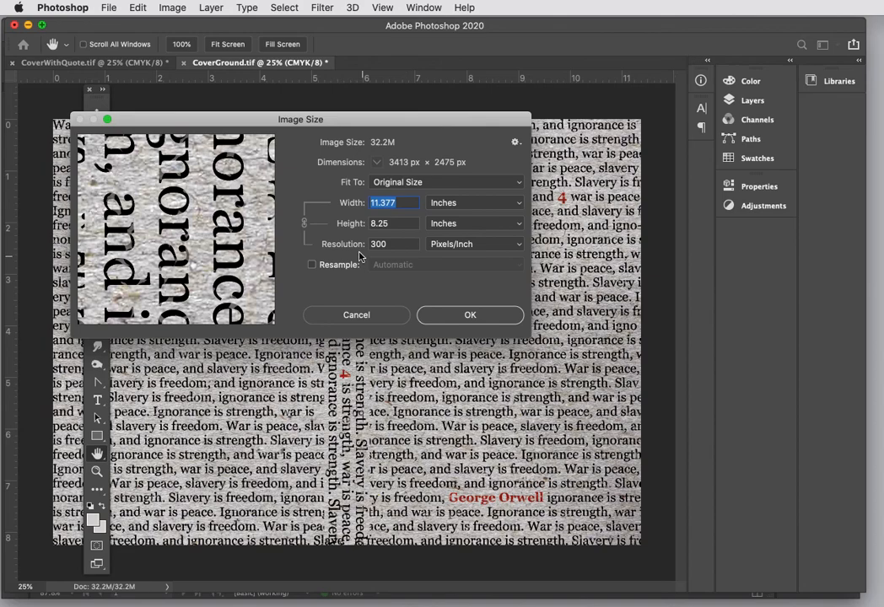
pyautogui.click(469, 316)
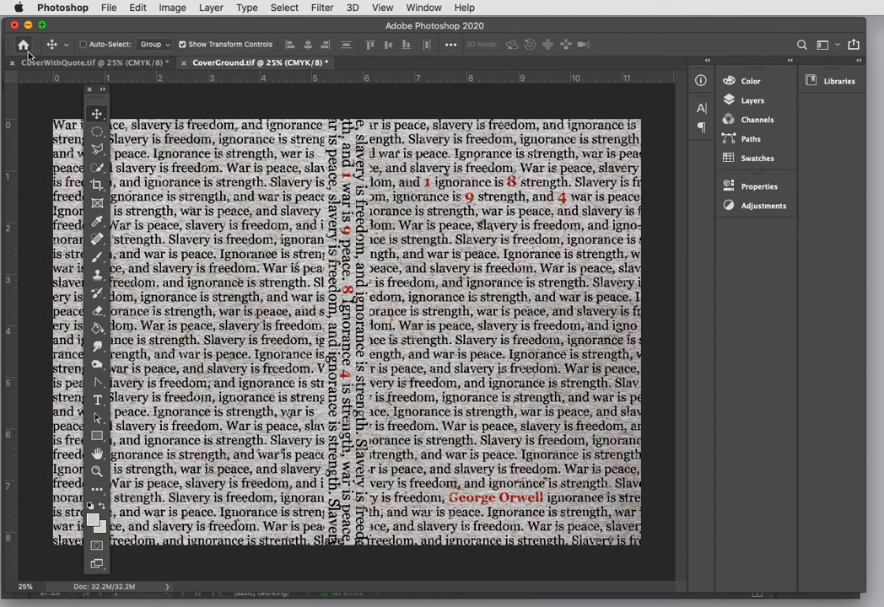
# Step: Close CoverGround.tif and CoverWithQuote.tif without saving changes
pyautogui.click(13, 25)
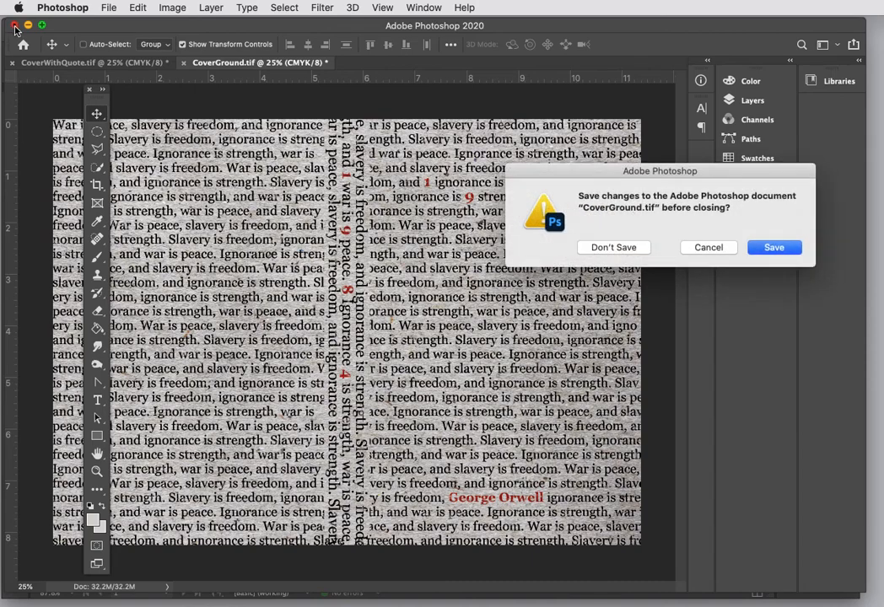
pyautogui.click(616, 247)
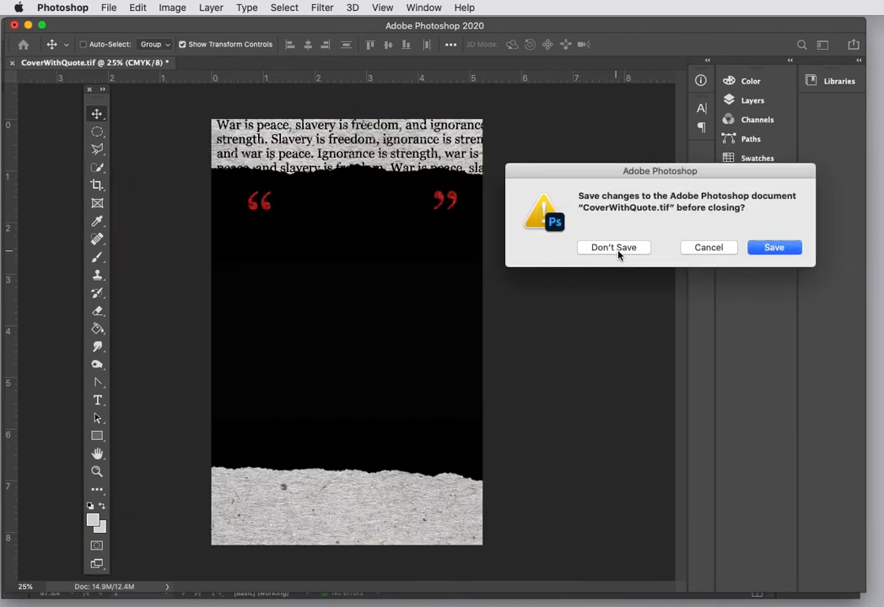
pyautogui.click(615, 248)
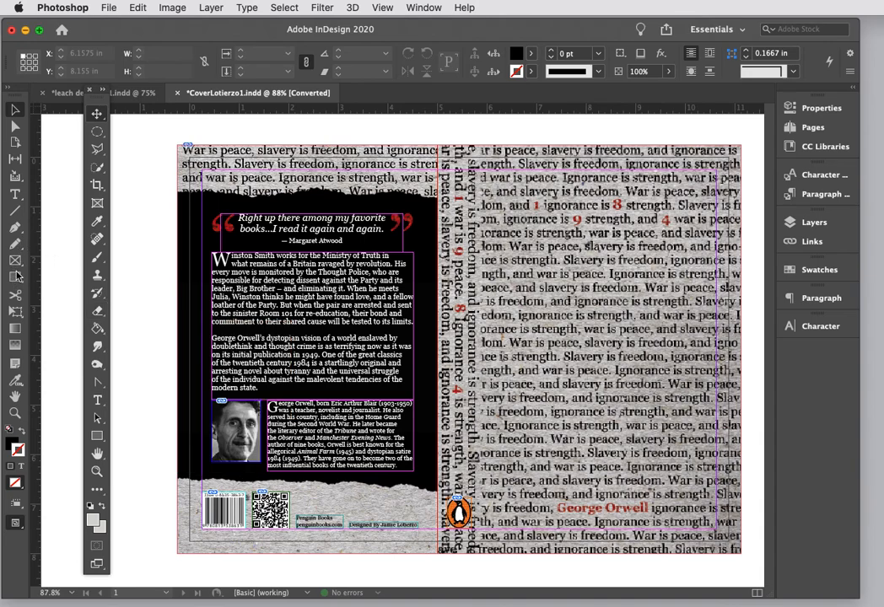
# Step: Switch to InDesign and examine the finished back cover, spine and front cover layout
pyautogui.click(16, 190)
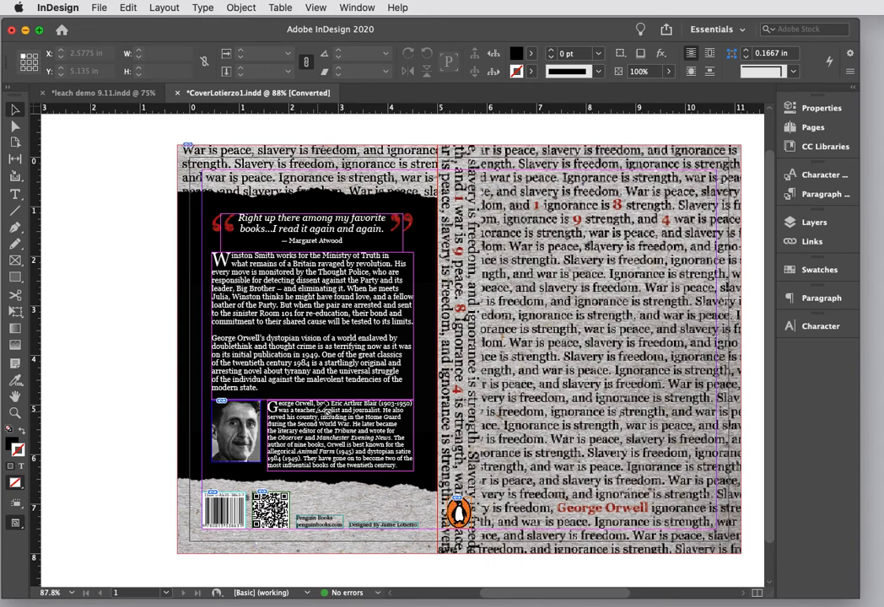
pyautogui.hscroll(2, 265, 335)
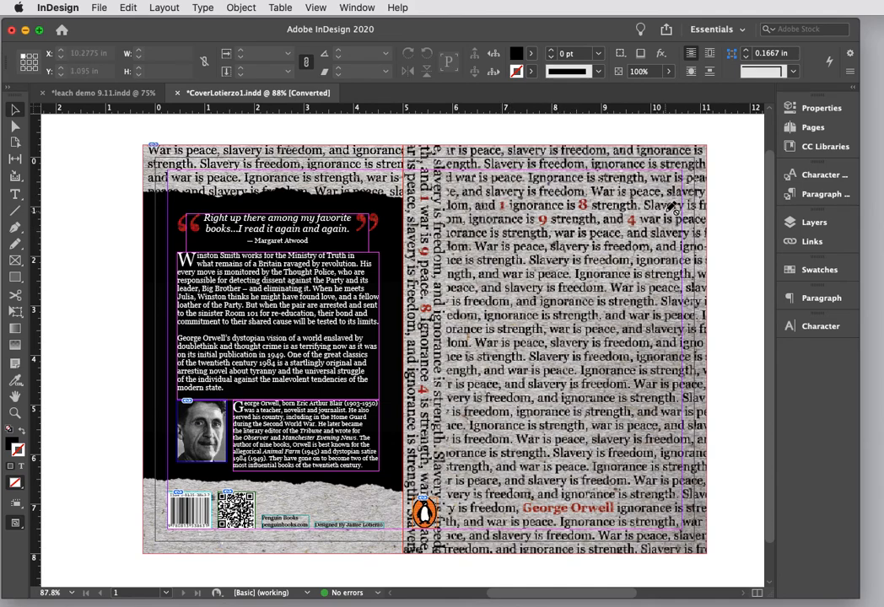
# Step: Bring up the demo 9.11 document in InDesign, and read the cover requirements in the 2 specs document in Preview
pyautogui.click(101, 94)
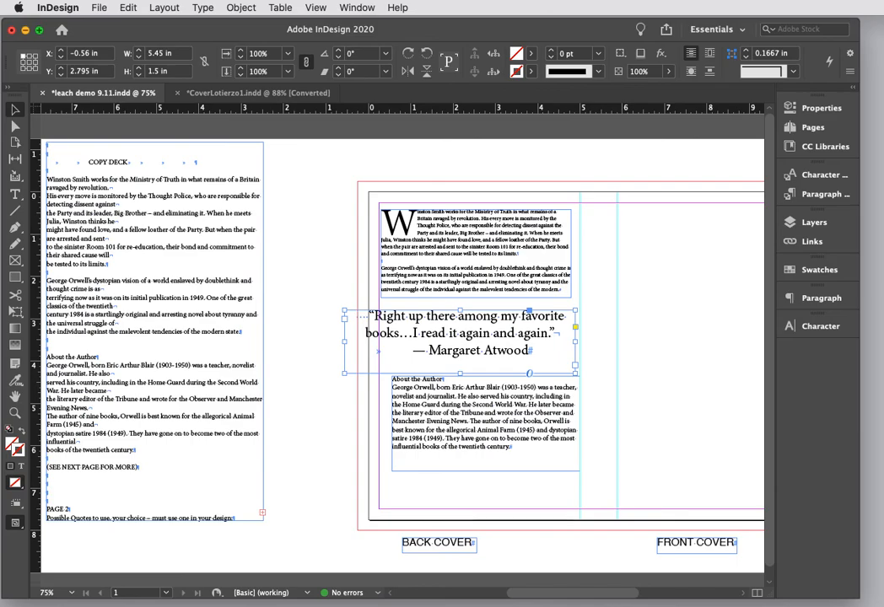
pyautogui.click(190, 605)
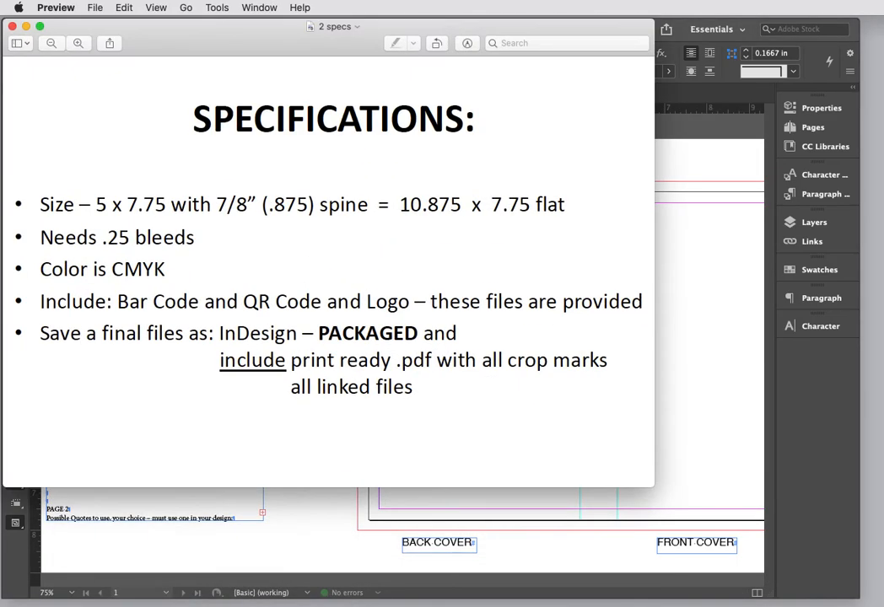
pyautogui.moveTo(171, 40); pyautogui.dragTo(257, 99)
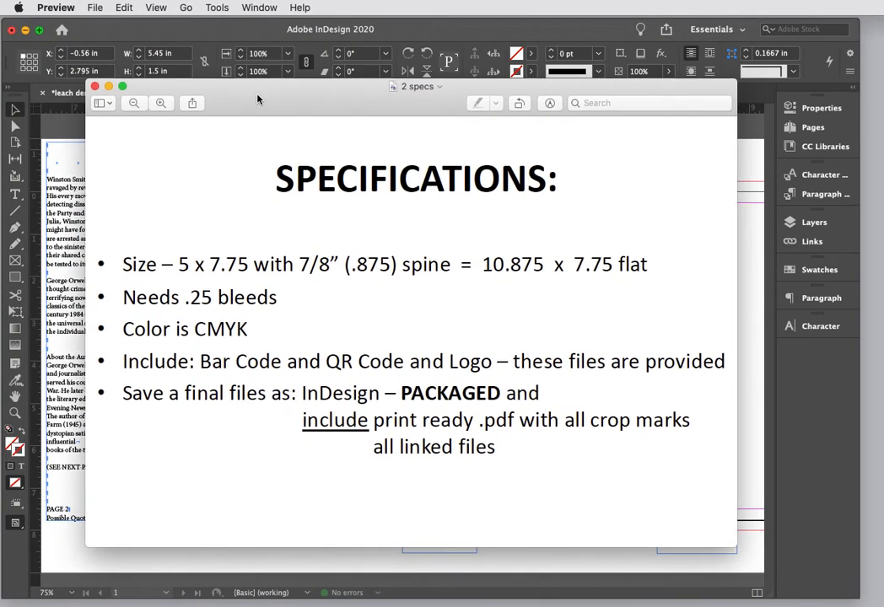
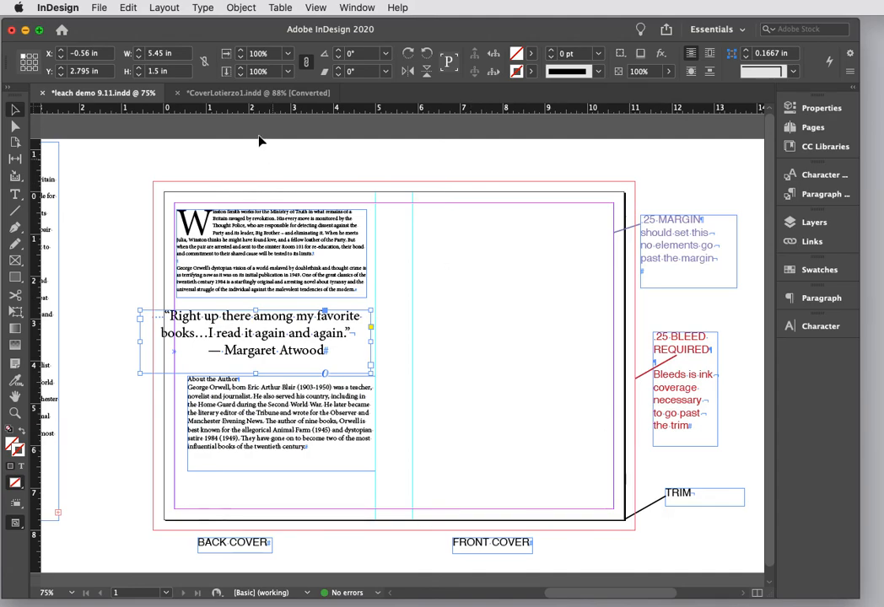
# Step: Switch to the finished cover document and unlock all of its layers
pyautogui.click(247, 94)
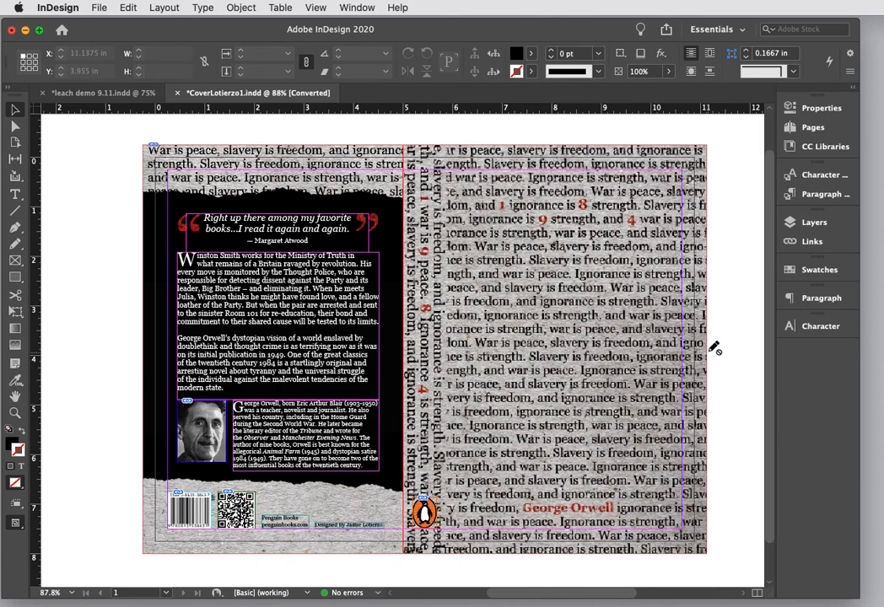
pyautogui.click(814, 224)
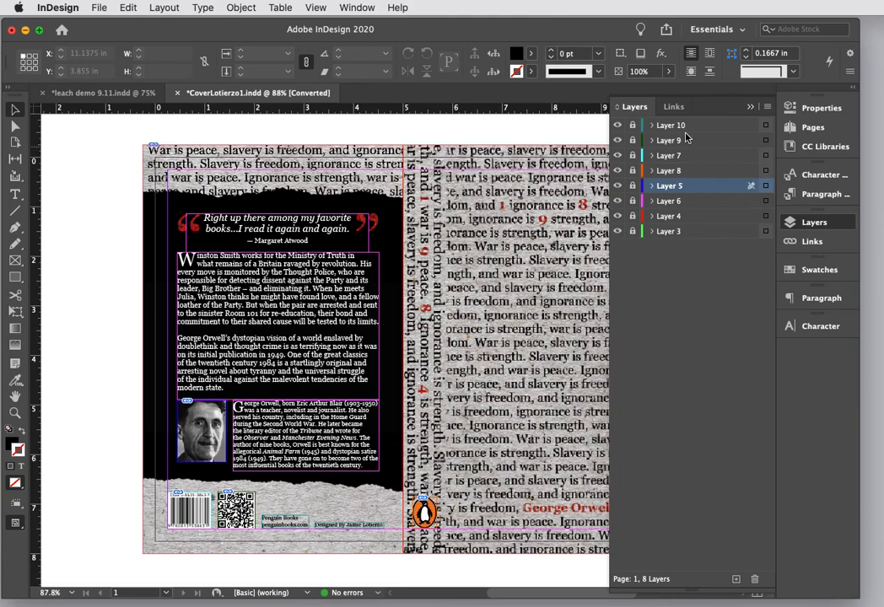
pyautogui.moveTo(634, 126); pyautogui.dragTo(635, 240)
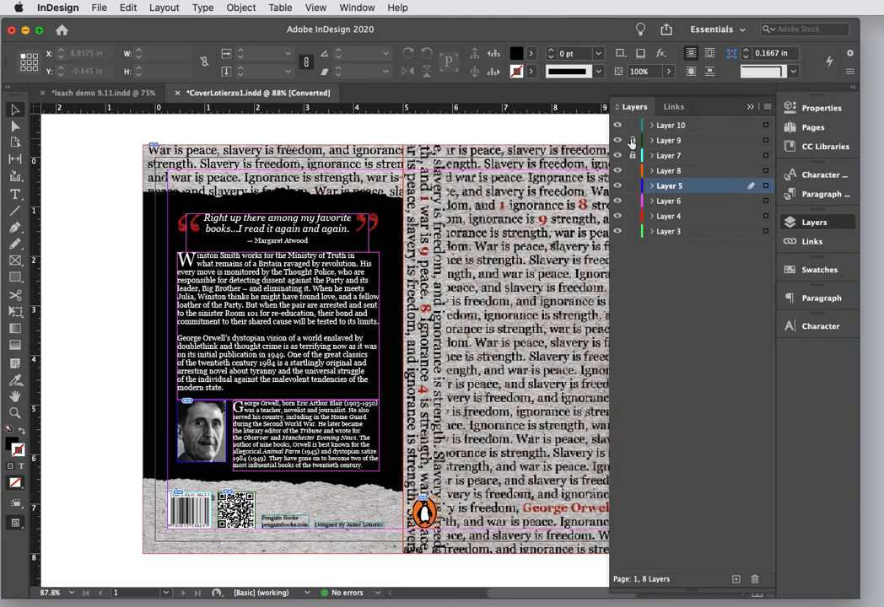
pyautogui.moveTo(633, 140); pyautogui.dragTo(632, 155)
pyautogui.click(750, 106)
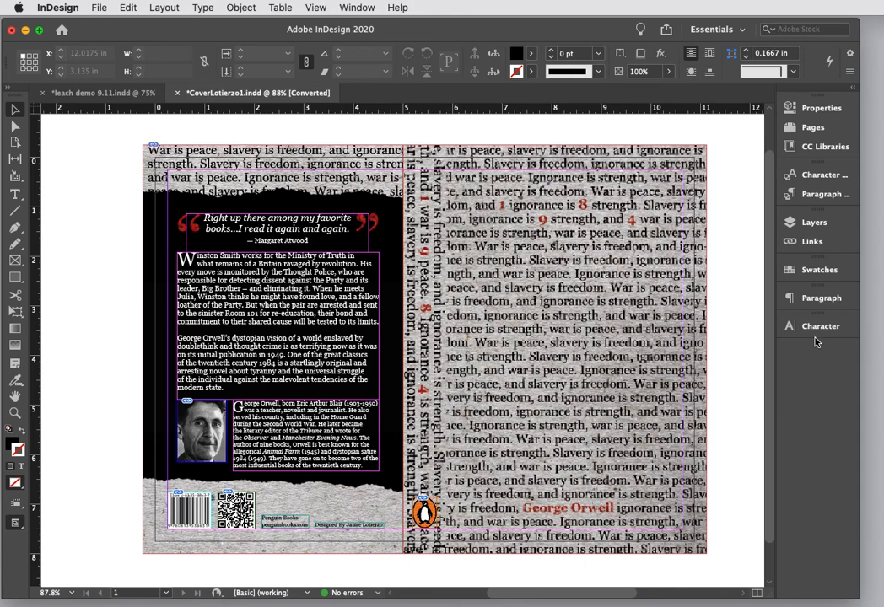
pyautogui.click(357, 7)
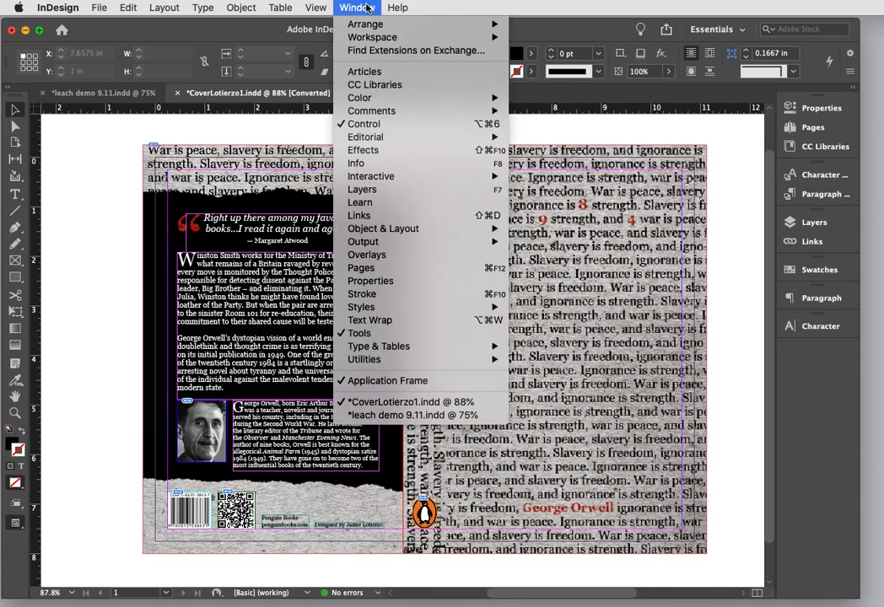
pyautogui.moveTo(379, 312)
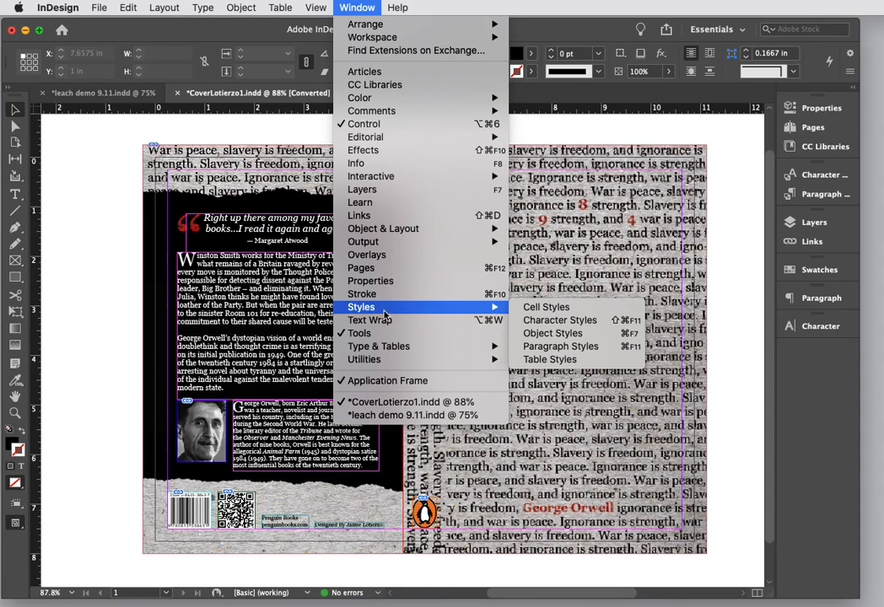
pyautogui.click(734, 310)
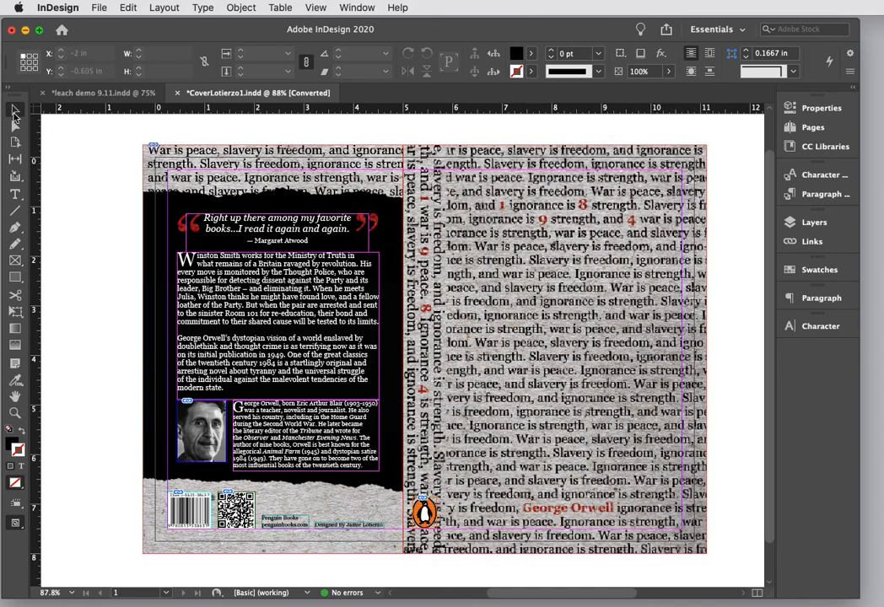
# Step: Resize the full cover background frame from its front-cover edge, ending at the bleed with a width of 11.375 in
pyautogui.click(14, 111)
pyautogui.click(700, 175)
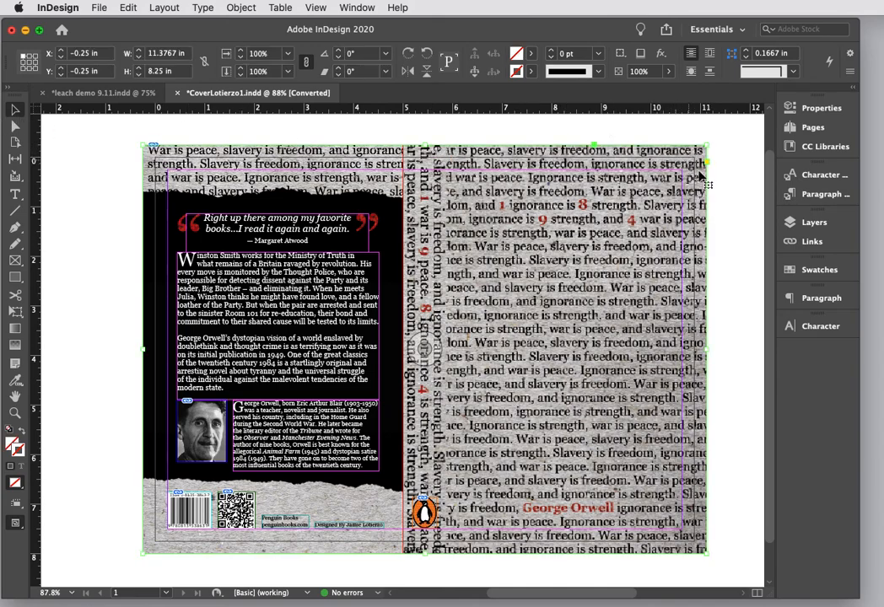
pyautogui.moveTo(707, 348); pyautogui.dragTo(657, 354)
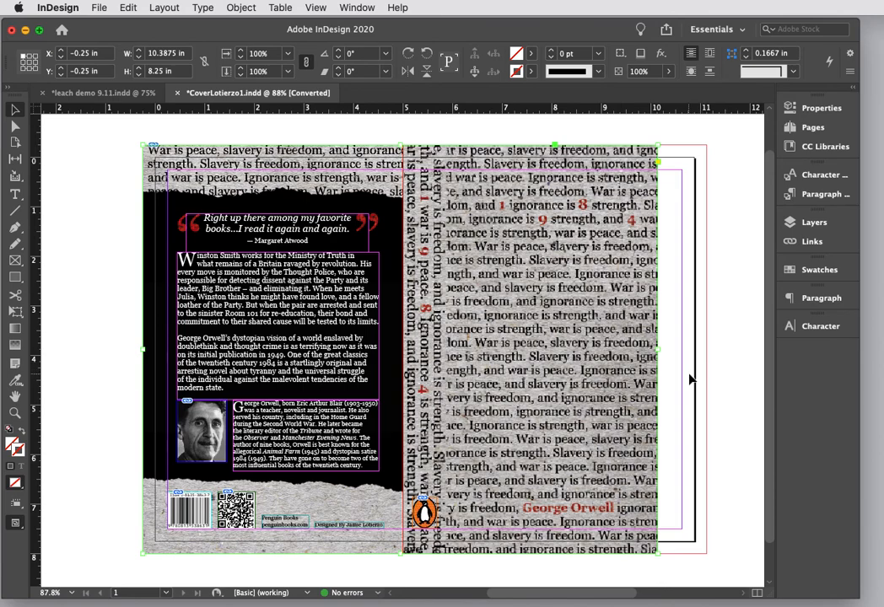
pyautogui.moveTo(656, 351); pyautogui.dragTo(708, 348)
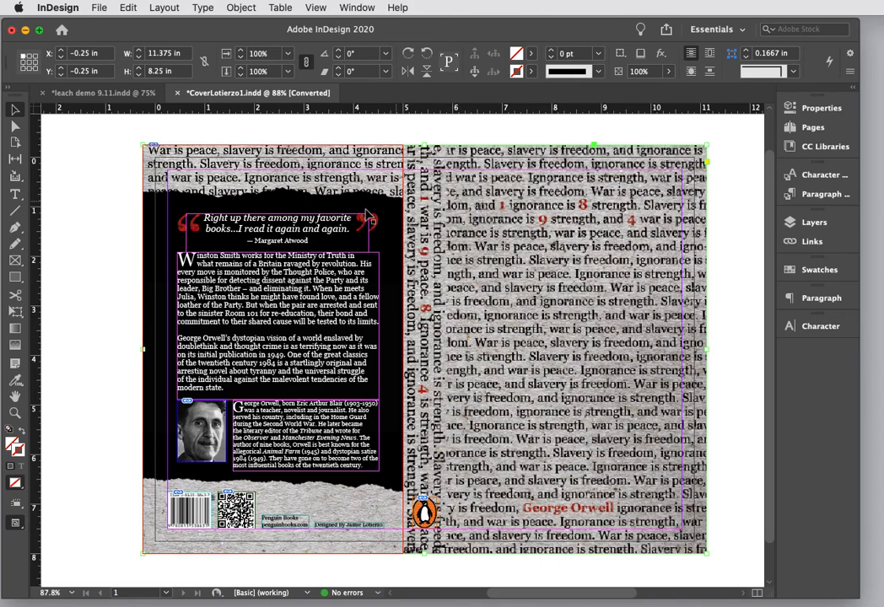
# Step: Move the back cover image with the torn black panel off the page onto the pasteboard, exposing the full background underneath
pyautogui.click(171, 246)
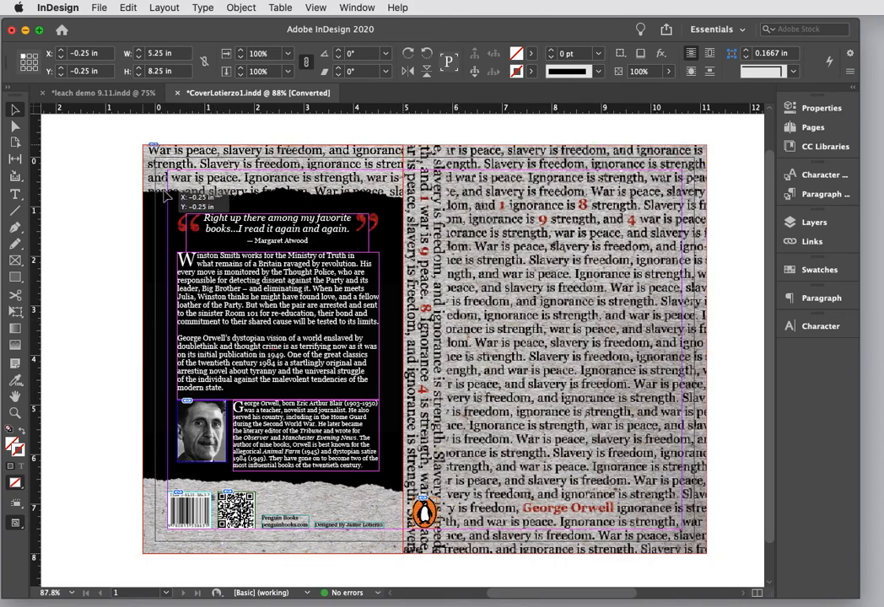
pyautogui.moveTo(190, 201); pyautogui.dragTo(53, 268)
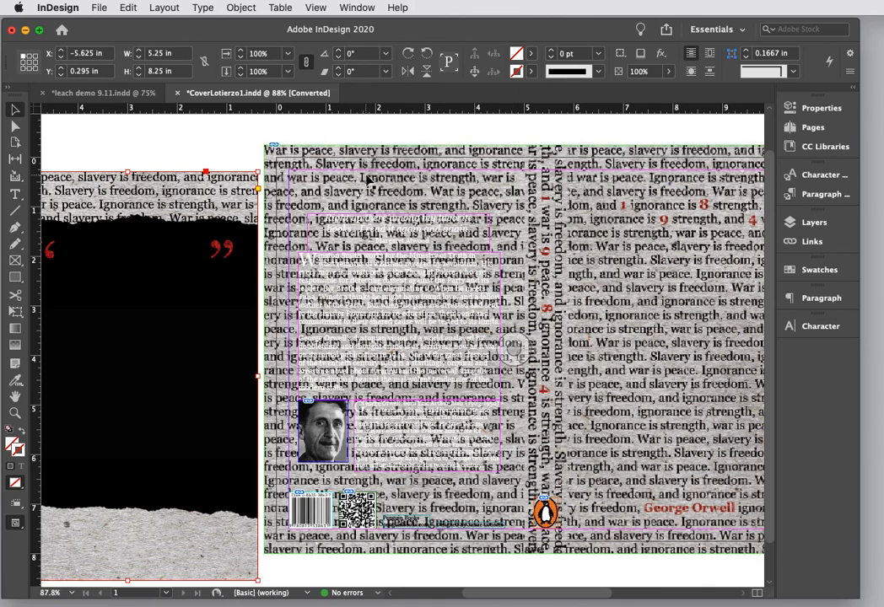
pyautogui.click(301, 149)
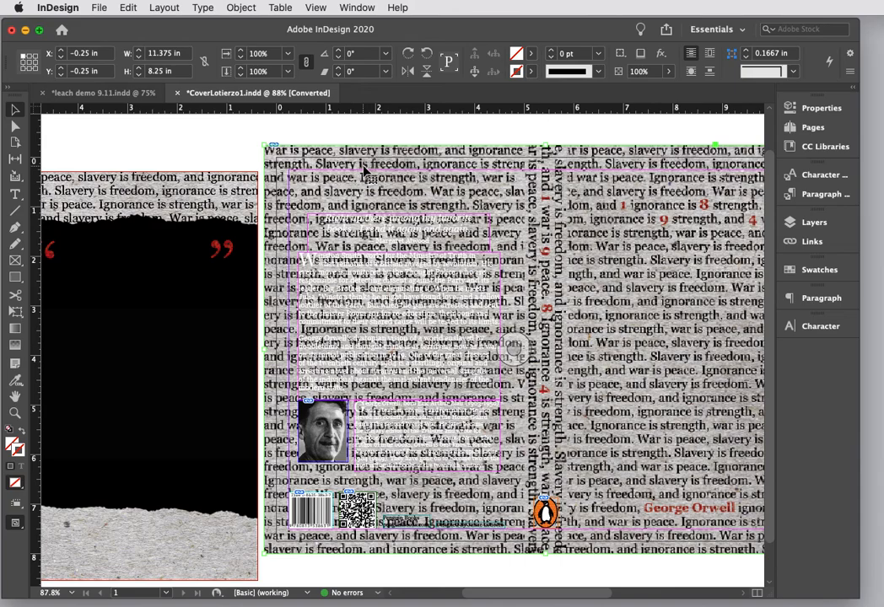
pyautogui.click(122, 308)
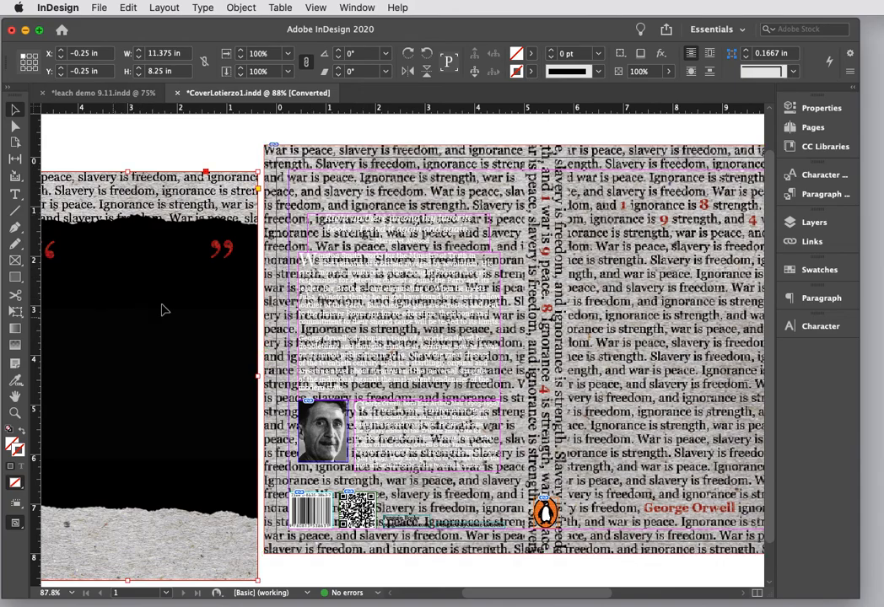
# Step: Return the back cover image to the back cover and nudge it outward to the bleed edge
pyautogui.moveTo(164, 311); pyautogui.dragTo(392, 297)
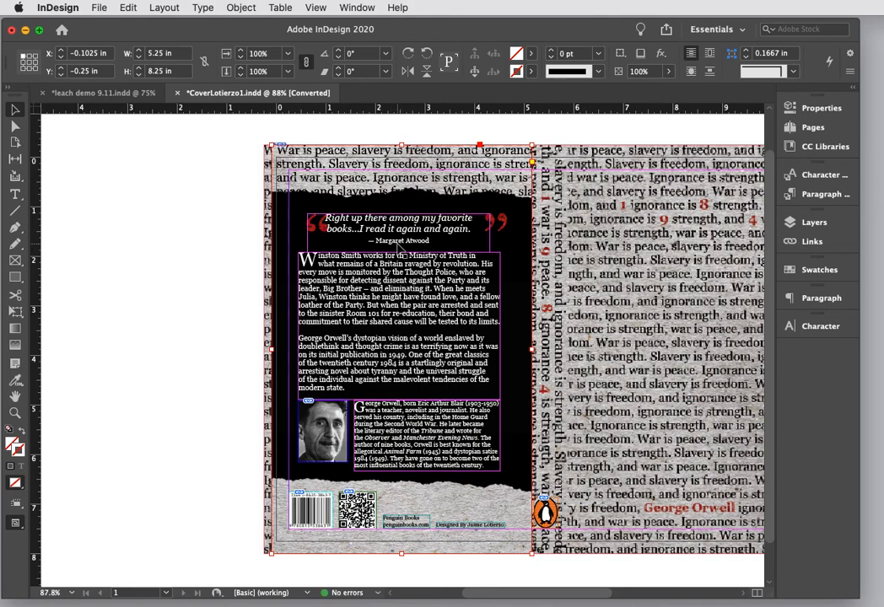
pyautogui.moveTo(401, 251); pyautogui.dragTo(405, 252)
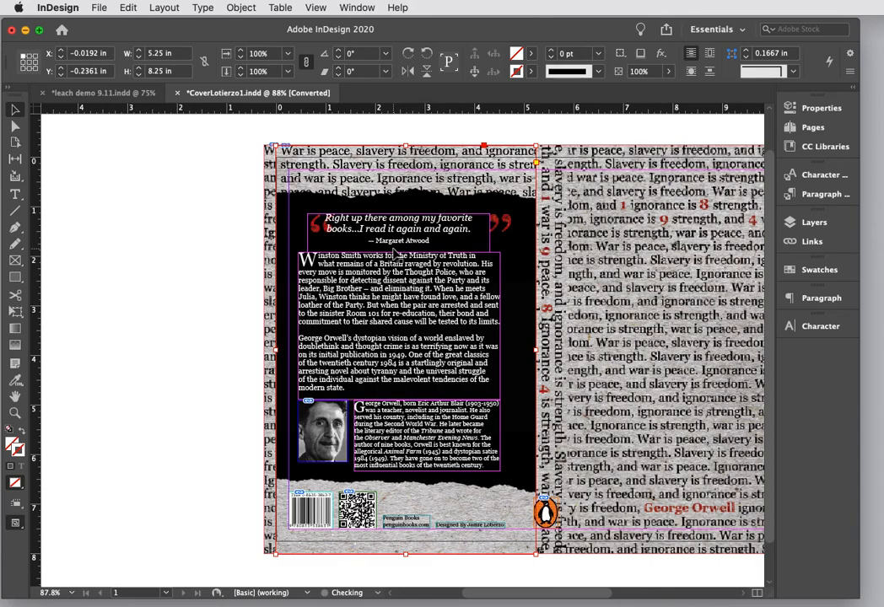
pyautogui.press('Left')
pyautogui.press('Left')
pyautogui.press('Left')
pyautogui.press('Left')
pyautogui.press('Left')
pyautogui.press('Left')
pyautogui.press('Left')
pyautogui.press('Left')
pyautogui.press('Left')
pyautogui.press('Left')
pyautogui.press('Left')
pyautogui.press('Left')
pyautogui.press('Left')
pyautogui.press('Left')
pyautogui.press('Left')
pyautogui.press('Left')
pyautogui.press('Left')
pyautogui.press('Left')
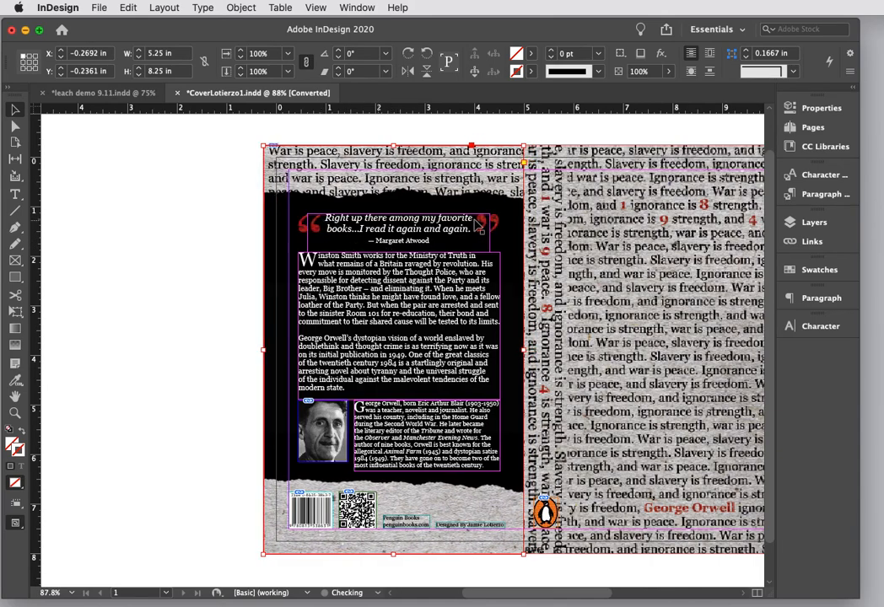
pyautogui.click(181, 232)
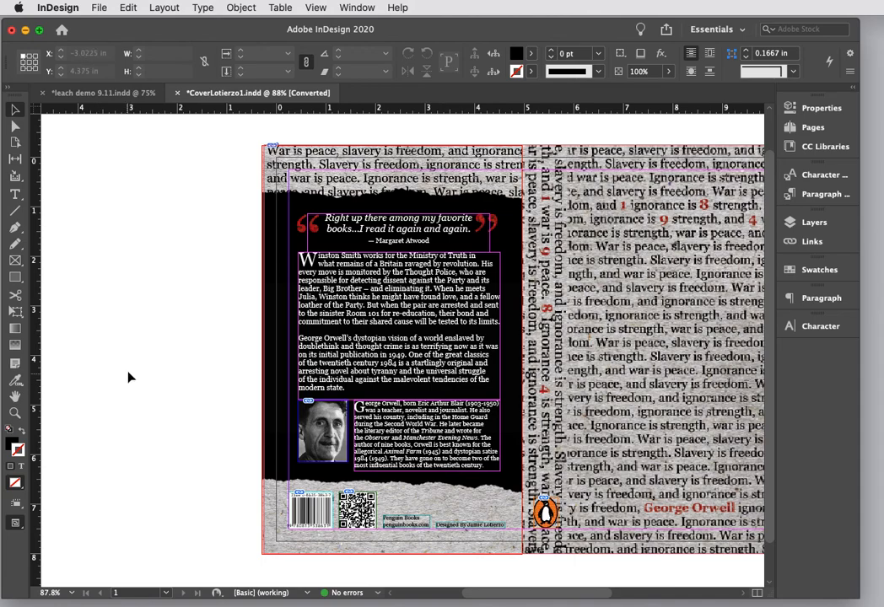
# Step: In the demo 9.11 document, add a horizontal guide above the page and a vertical guide where the back cover meets the spine
pyautogui.click(84, 95)
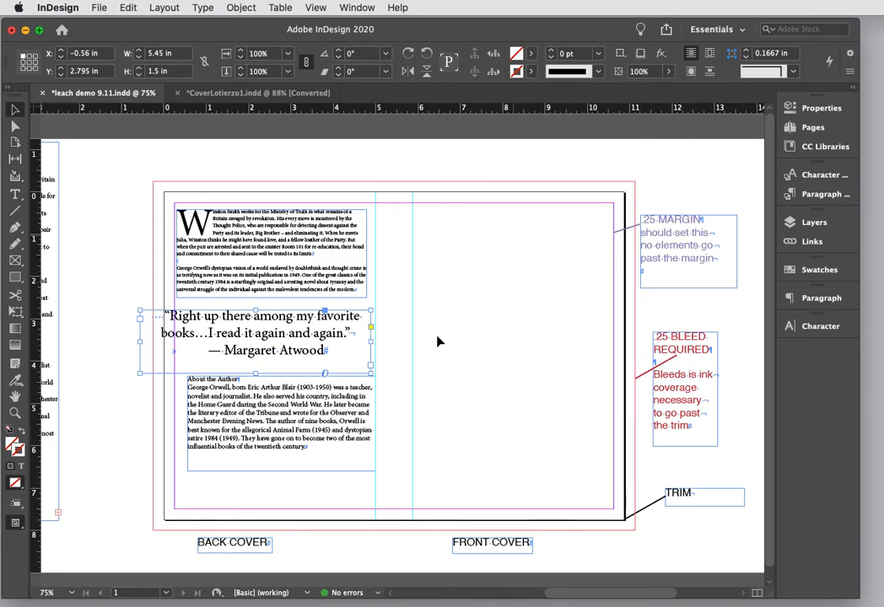
pyautogui.moveTo(573, 593); pyautogui.dragTo(558, 597)
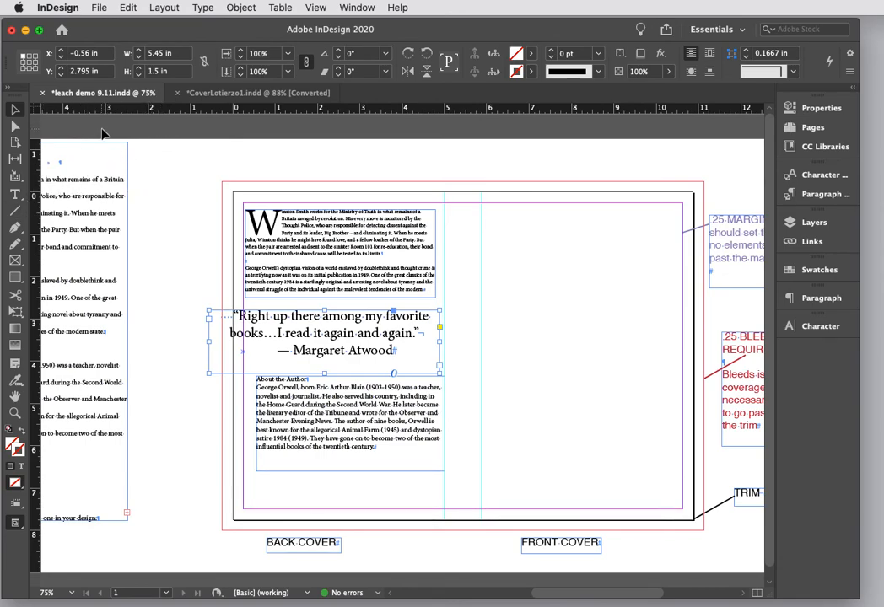
pyautogui.moveTo(132, 112); pyautogui.dragTo(133, 159)
pyautogui.moveTo(139, 168); pyautogui.dragTo(156, 160)
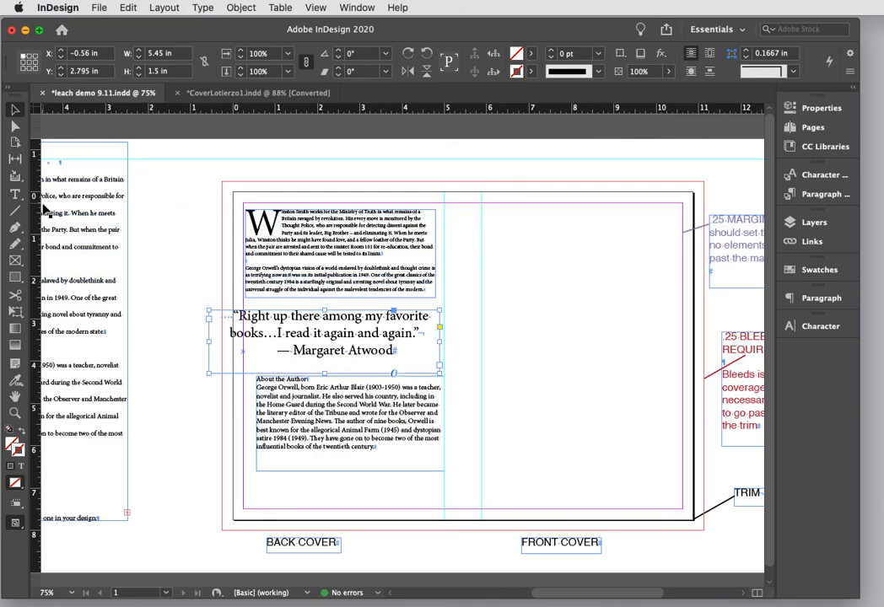
pyautogui.moveTo(36, 211); pyautogui.dragTo(446, 223)
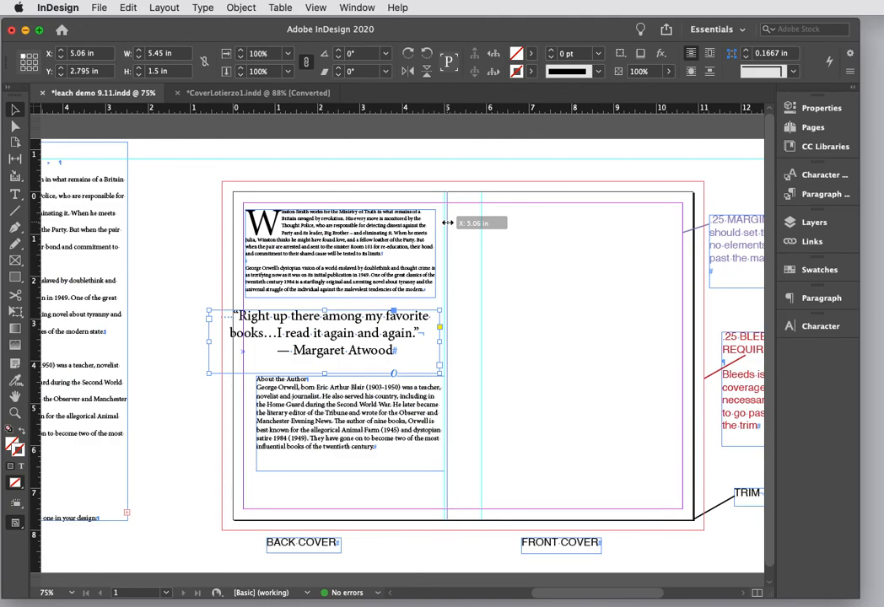
pyautogui.moveTo(446, 223); pyautogui.dragTo(444, 223)
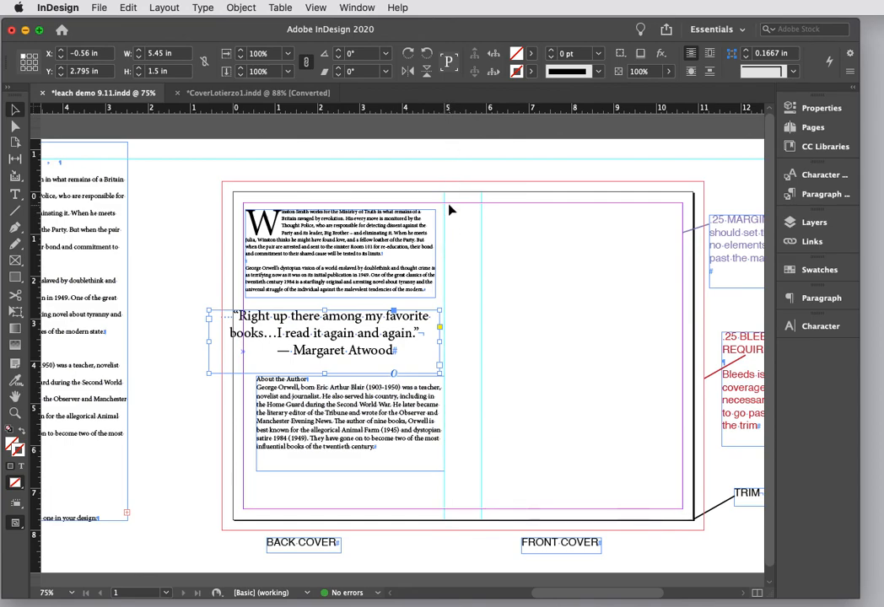
# Step: Position the vertical guide between the spine and the front cover at X 5.875 in
pyautogui.click(482, 261)
pyautogui.moveTo(482, 261)
pyautogui.mouseDown()
pyautogui.moveTo(509, 260)
pyautogui.moveTo(480, 260)
pyautogui.mouseUp()
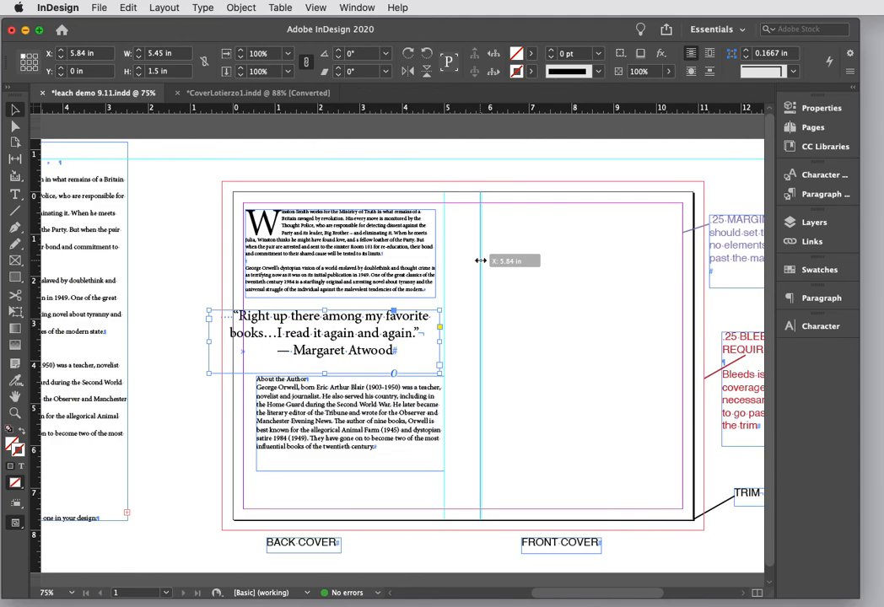
pyautogui.moveTo(480, 260); pyautogui.dragTo(481, 262)
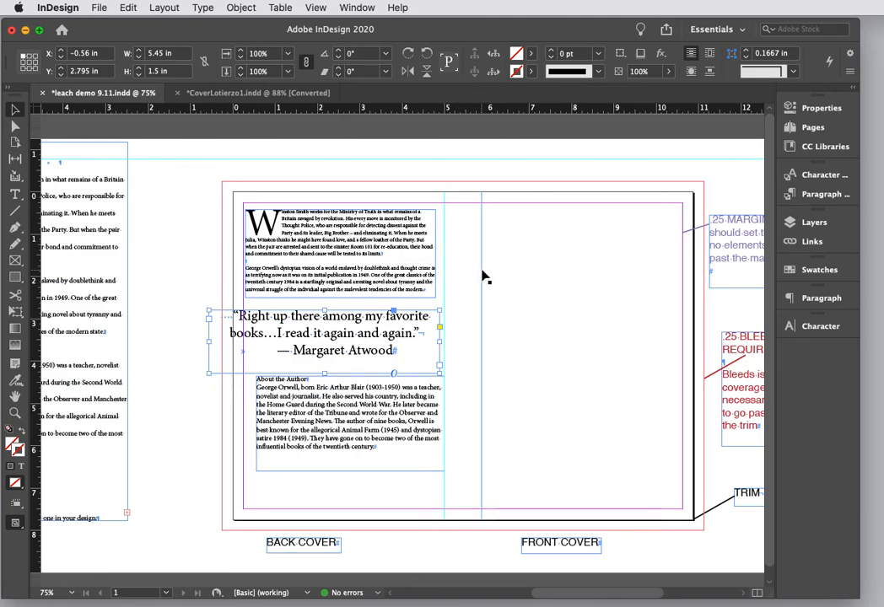
pyautogui.click(481, 269)
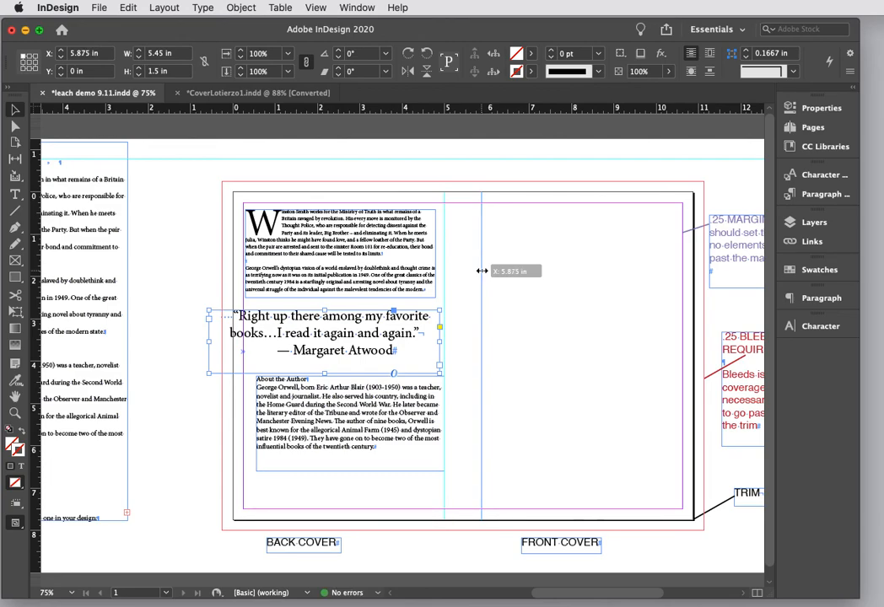
pyautogui.moveTo(482, 271); pyautogui.dragTo(482, 271)
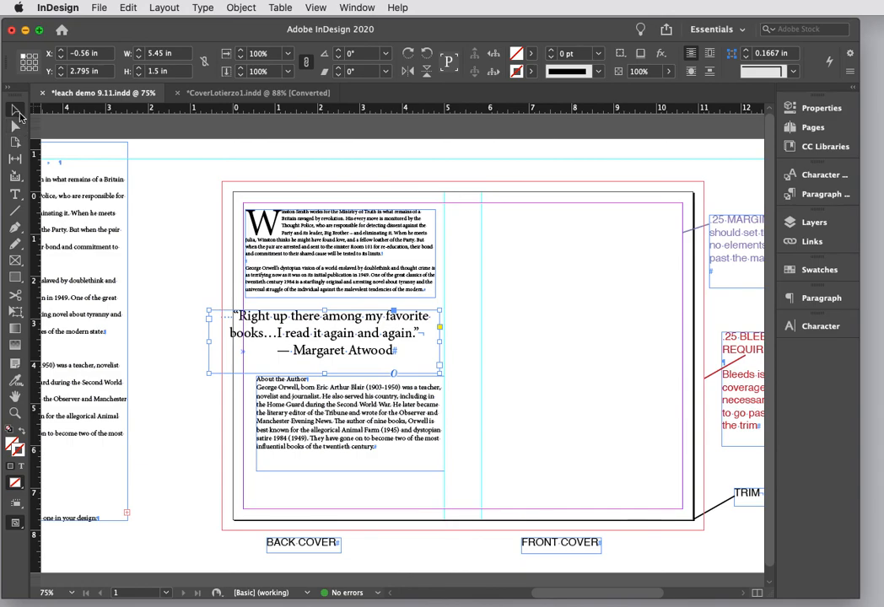
pyautogui.click(139, 221)
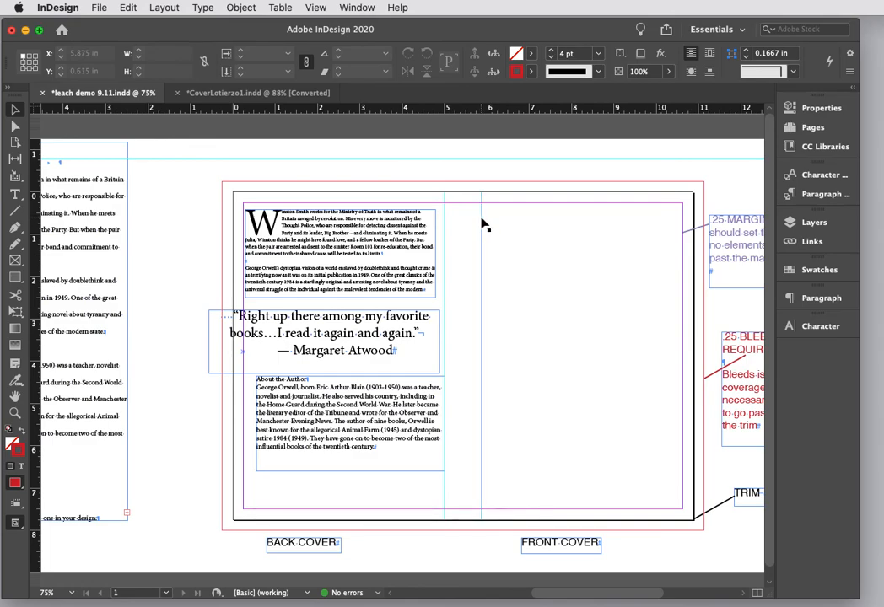
pyautogui.moveTo(482, 222); pyautogui.dragTo(480, 218)
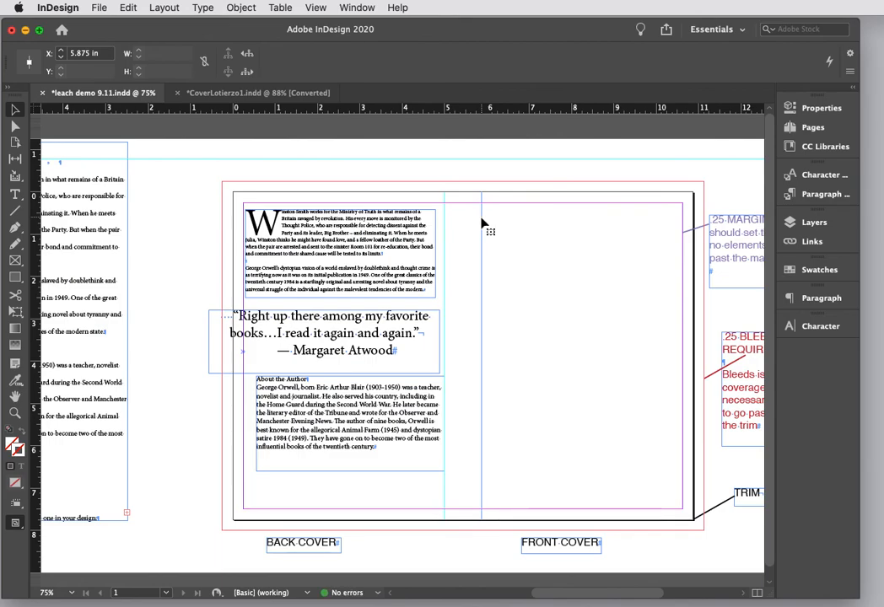
# Step: Move the synopsis text frame to the back cover's margin corner at X 0.25 in, Y 0.25 in
pyautogui.click(344, 226)
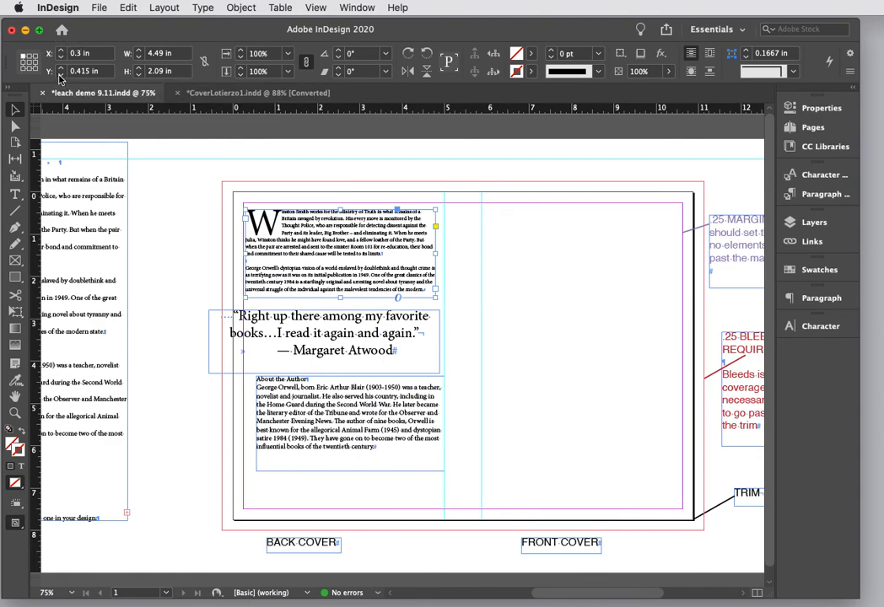
pyautogui.moveTo(274, 239); pyautogui.dragTo(262, 204)
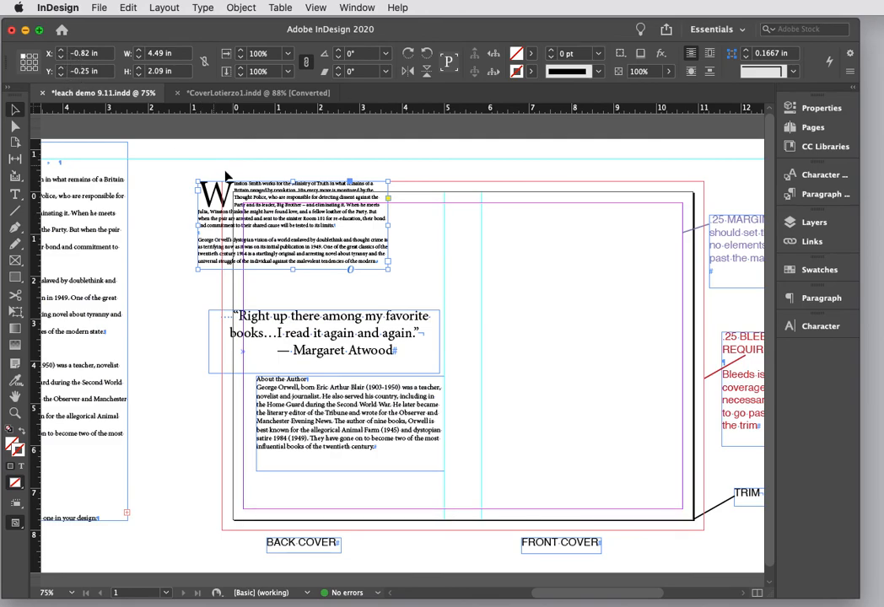
pyautogui.moveTo(268, 206); pyautogui.dragTo(322, 209)
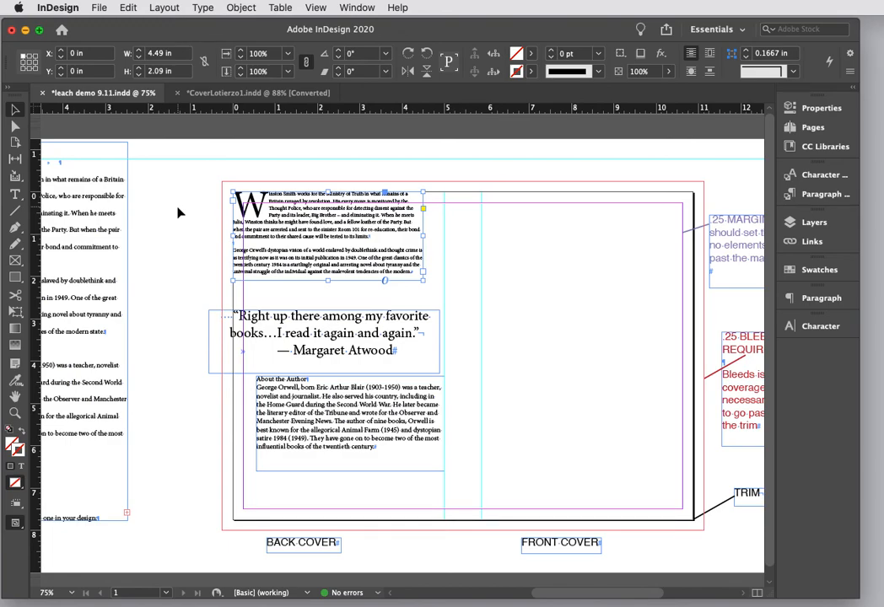
pyautogui.moveTo(278, 204); pyautogui.dragTo(287, 215)
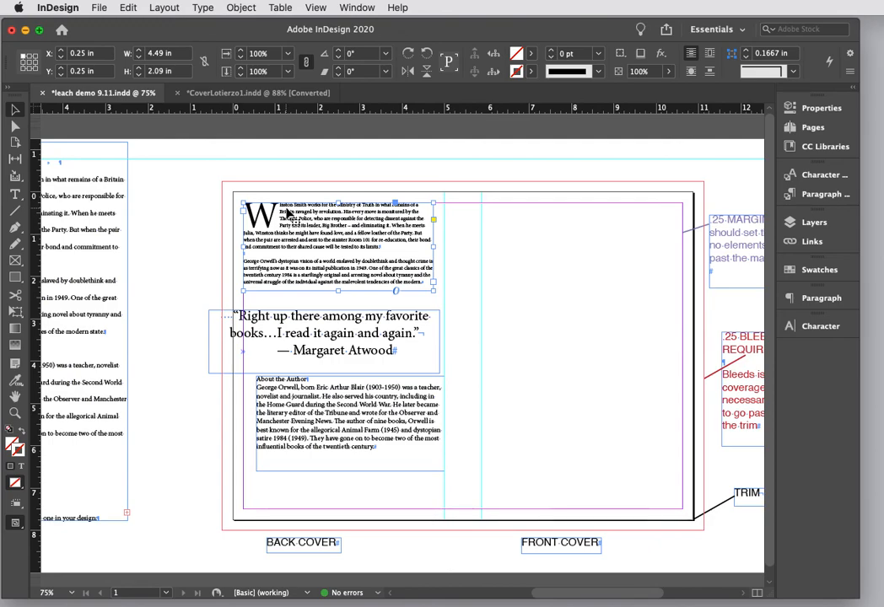
pyautogui.moveTo(549, 596); pyautogui.dragTo(508, 597)
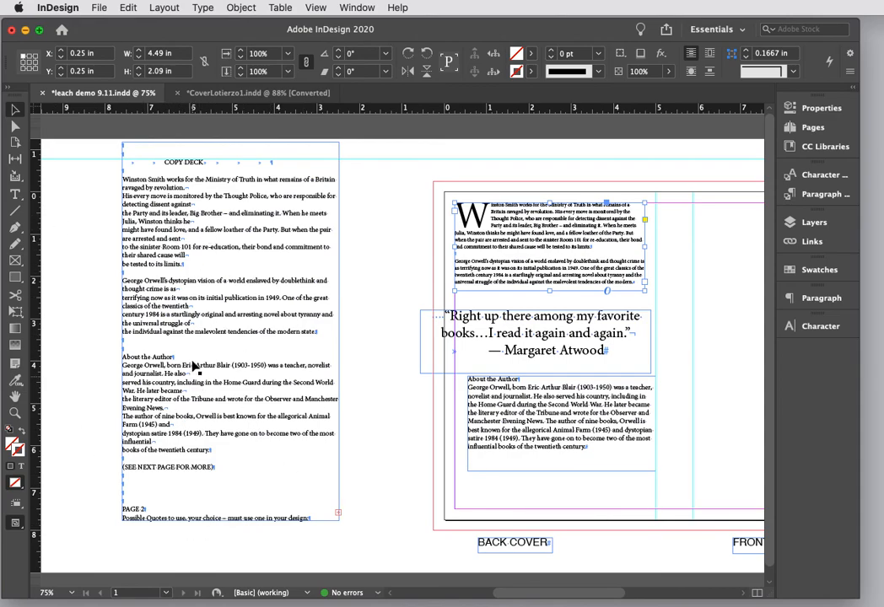
# Step: Examine the hidden characters and line breaks in the copy deck, and find the option for hiding them
pyautogui.press('super+equal')
pyautogui.press('super+equal')
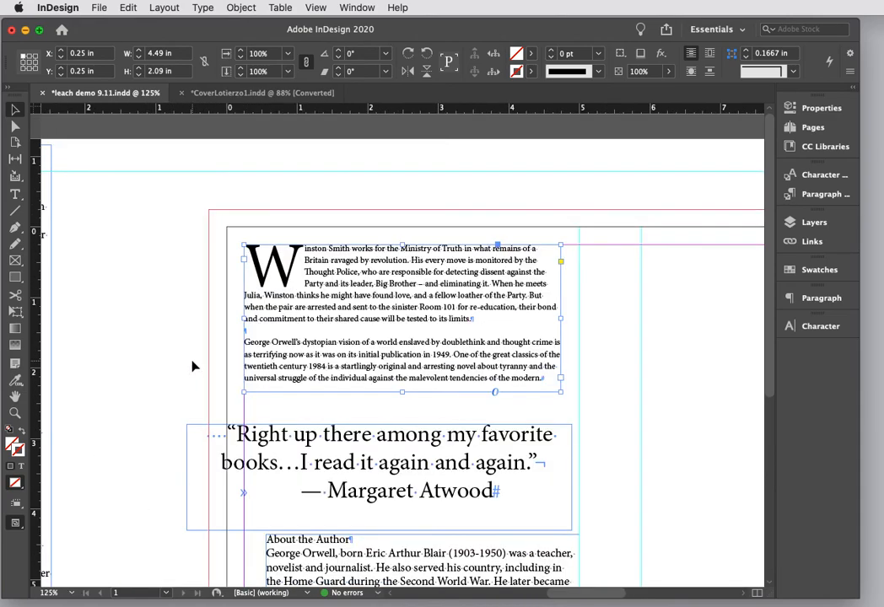
pyautogui.moveTo(571, 593); pyautogui.dragTo(525, 597)
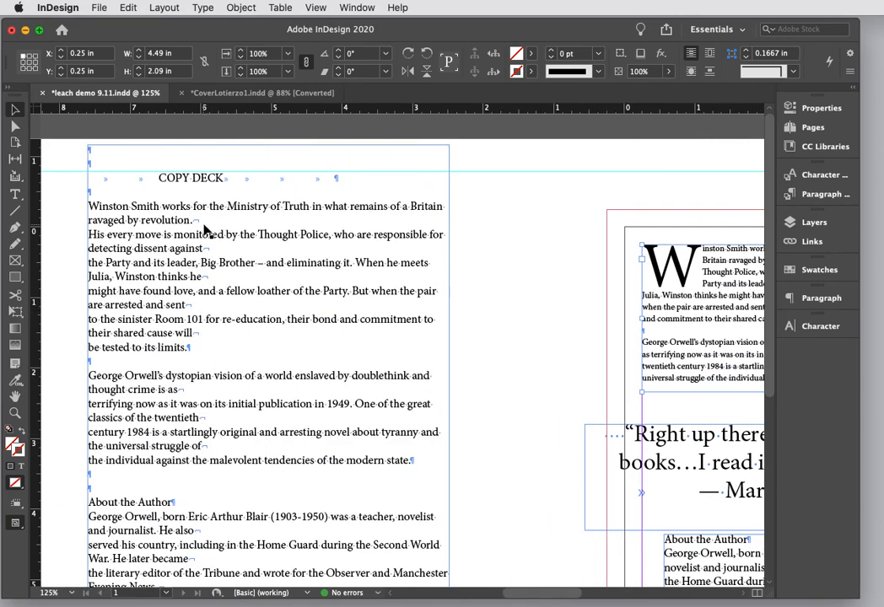
pyautogui.click(203, 8)
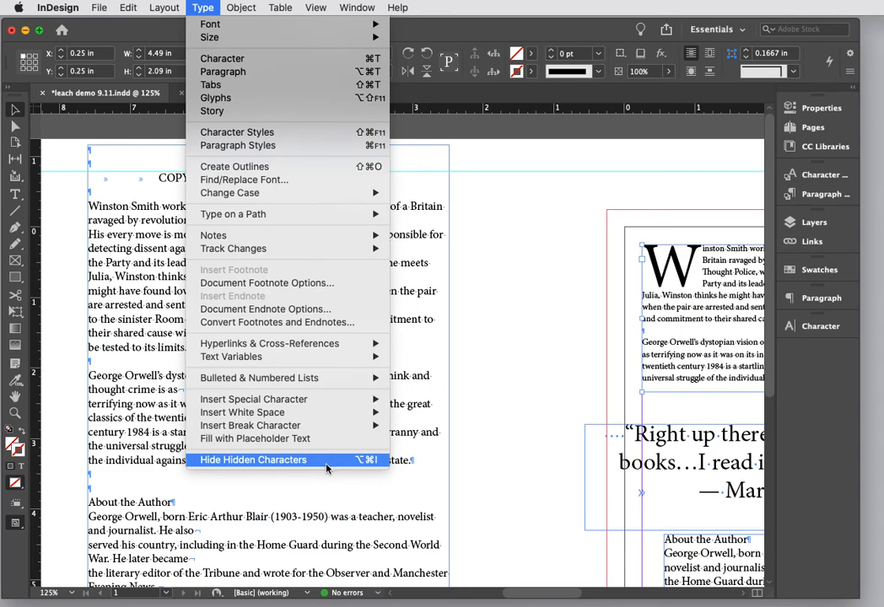
pyautogui.click(309, 493)
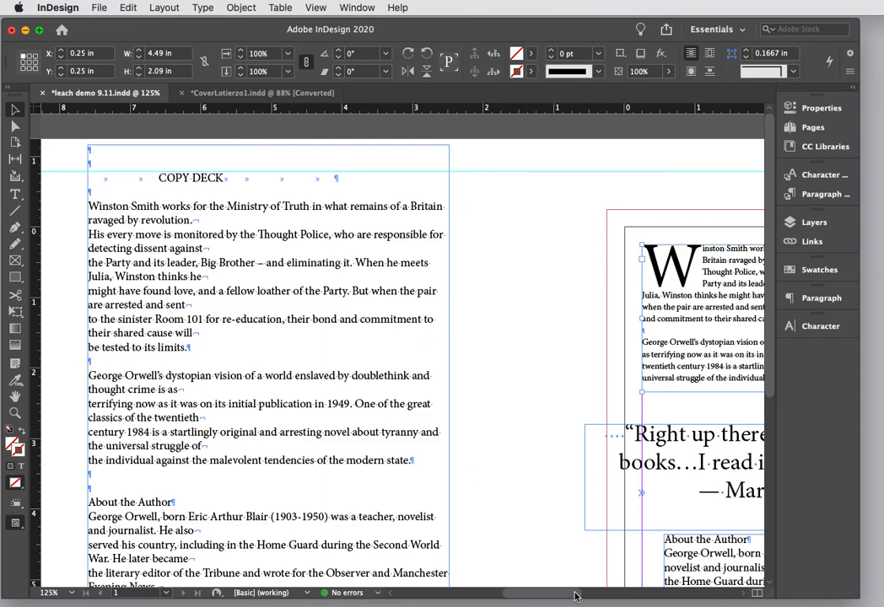
# Step: Widen the back cover's synopsis text frame to 4.65 in
pyautogui.moveTo(574, 595); pyautogui.dragTo(620, 592)
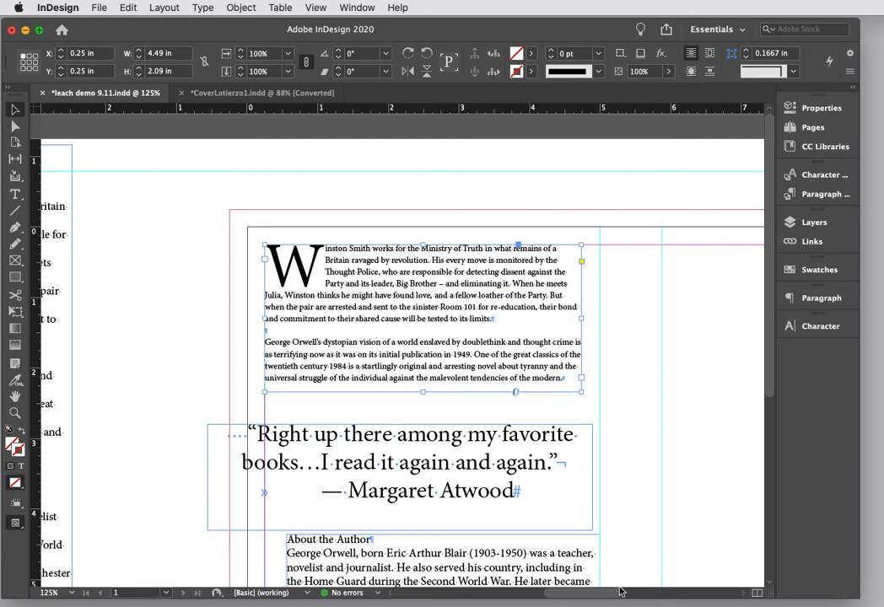
pyautogui.press('super+2')
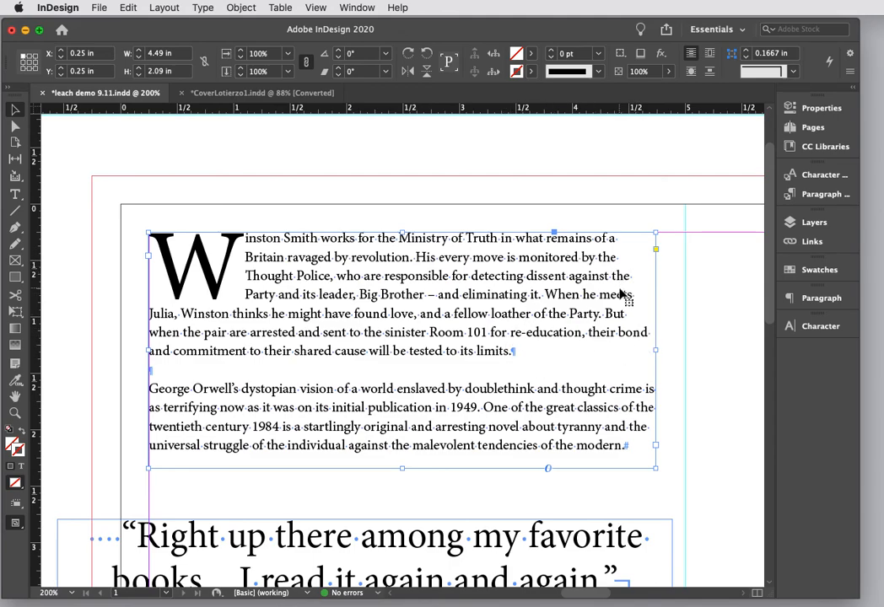
pyautogui.moveTo(655, 350); pyautogui.dragTo(673, 364)
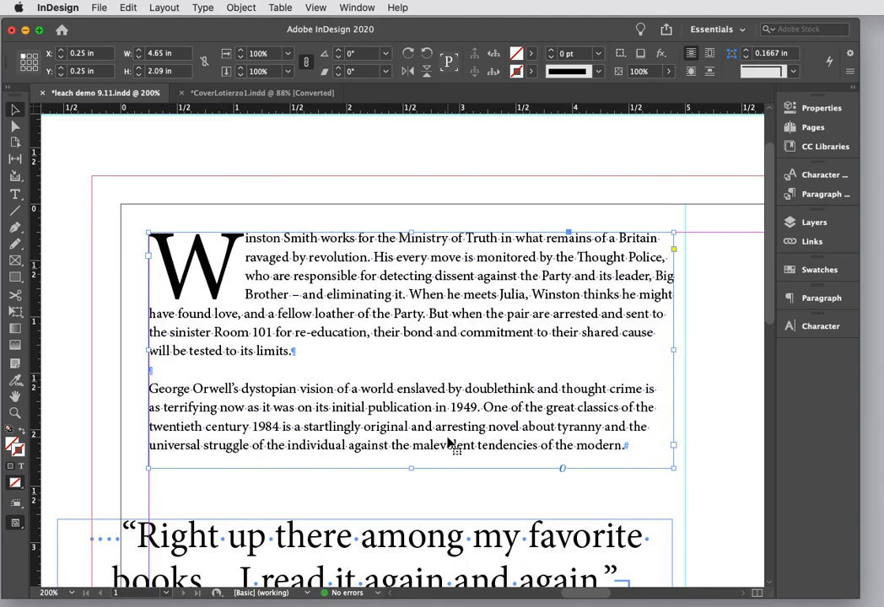
# Step: Select all the back cover synopsis text and browse the available fonts and Minion Pro styles for it
pyautogui.scroll(-5, 449, 444)
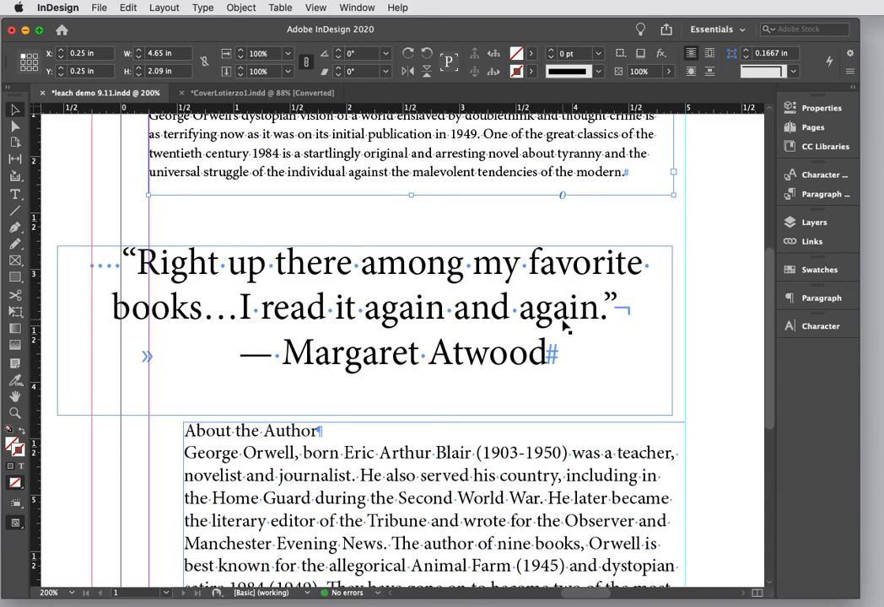
pyautogui.scroll(-3, 565, 327)
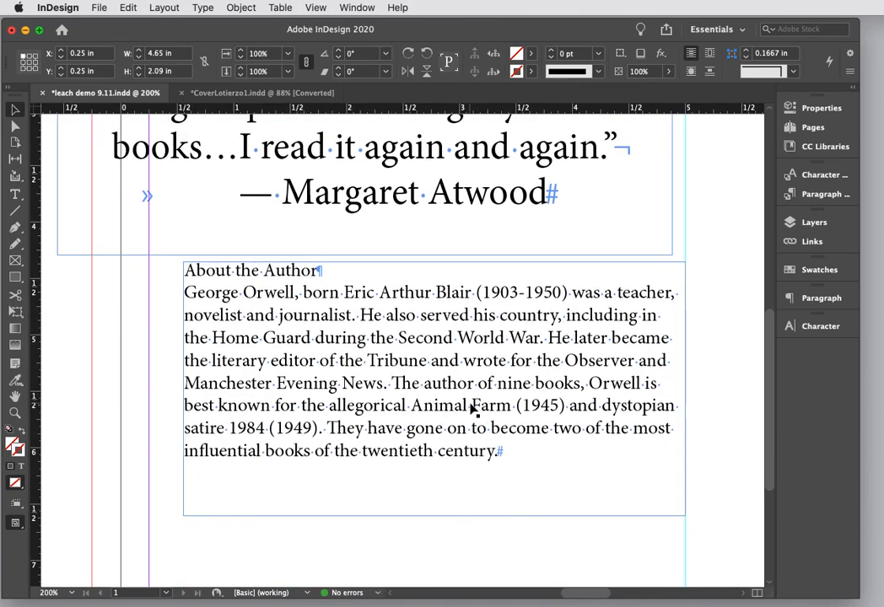
pyautogui.press('super+minus')
pyautogui.press('super+minus')
pyautogui.press('super+minus')
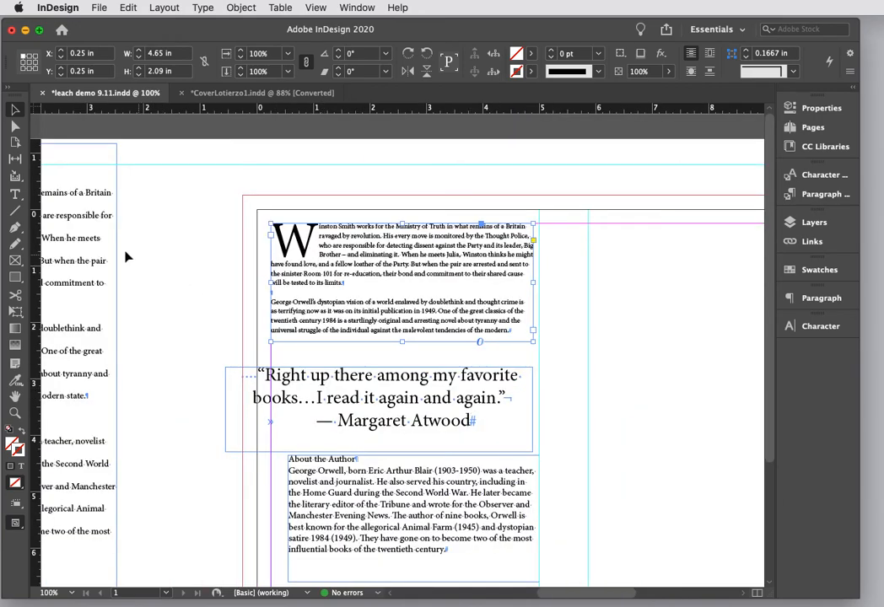
pyautogui.click(15, 194)
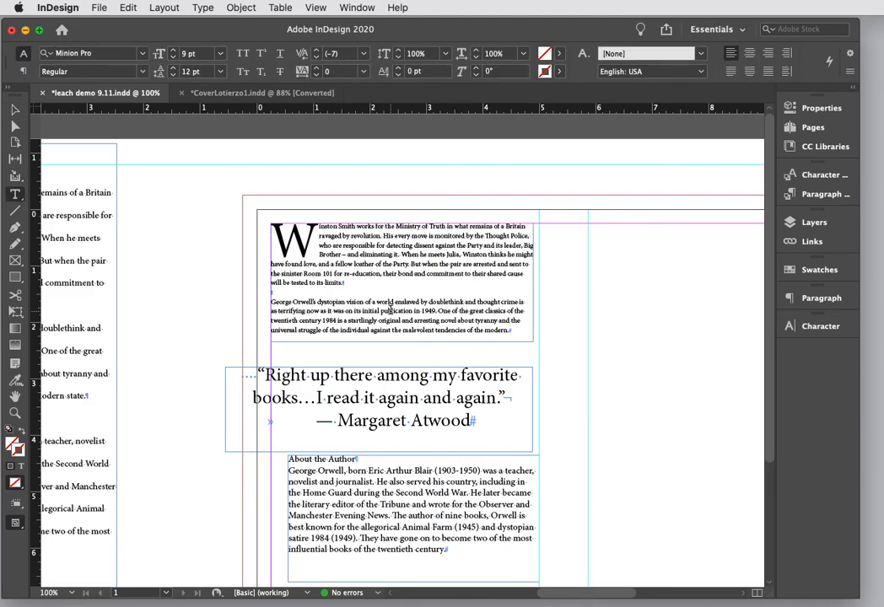
pyautogui.click(390, 310)
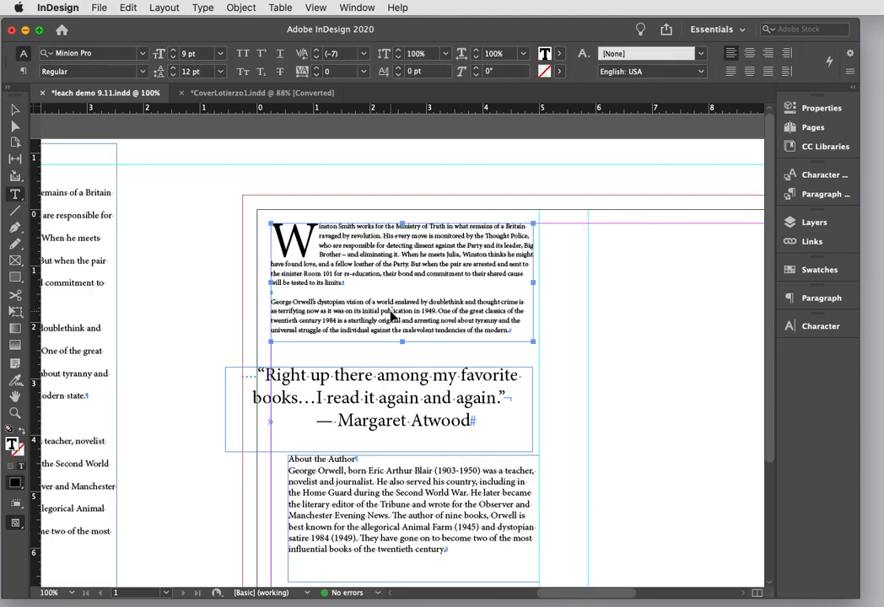
pyautogui.press('super+a')
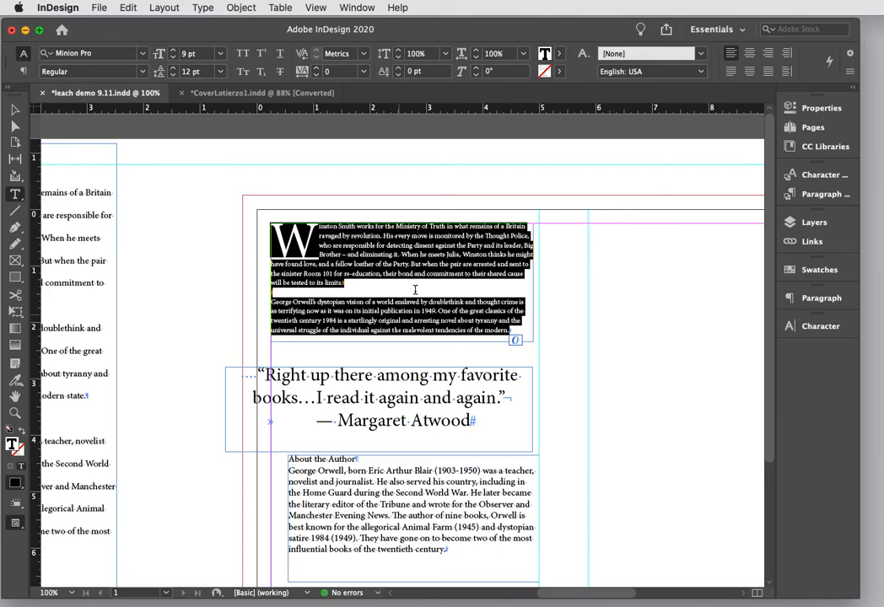
pyautogui.click(143, 54)
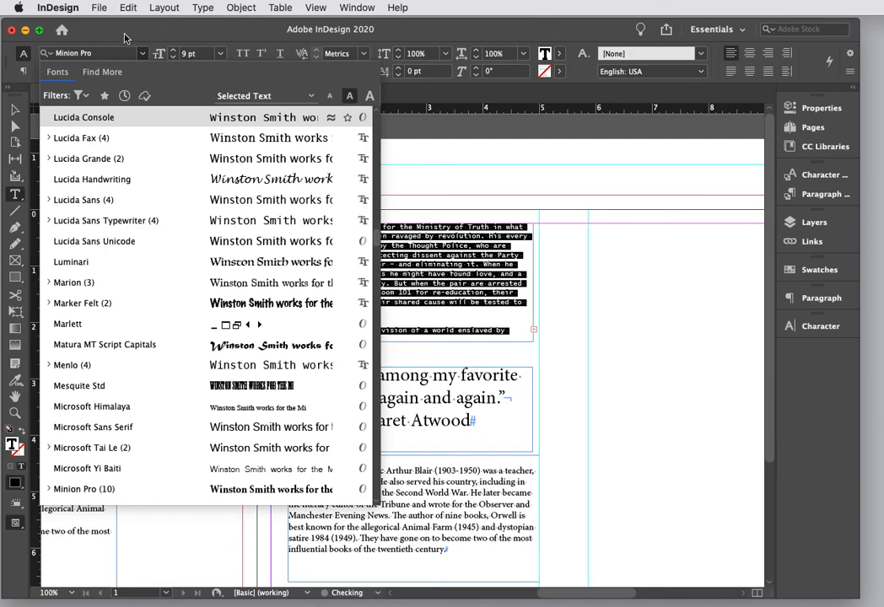
pyautogui.click(127, 35)
pyautogui.click(142, 72)
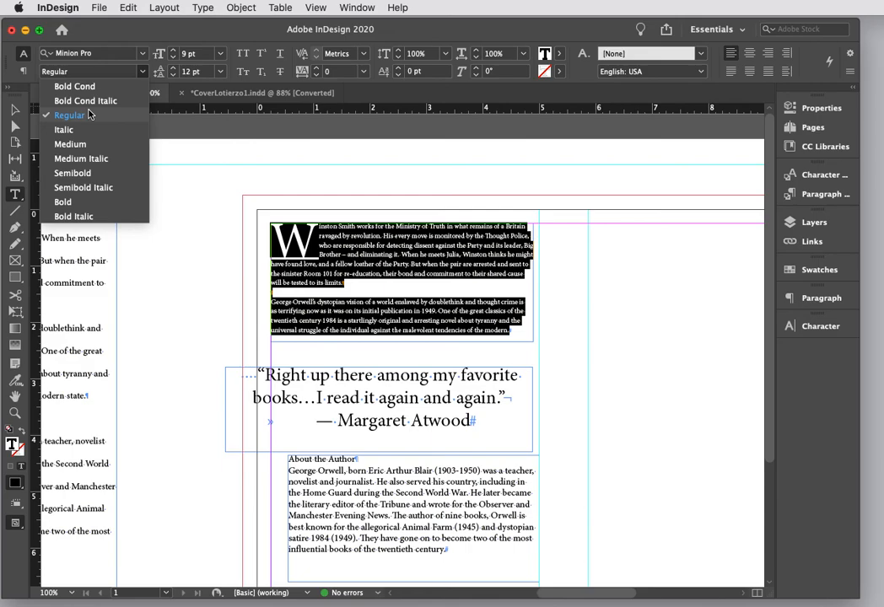
pyautogui.click(371, 237)
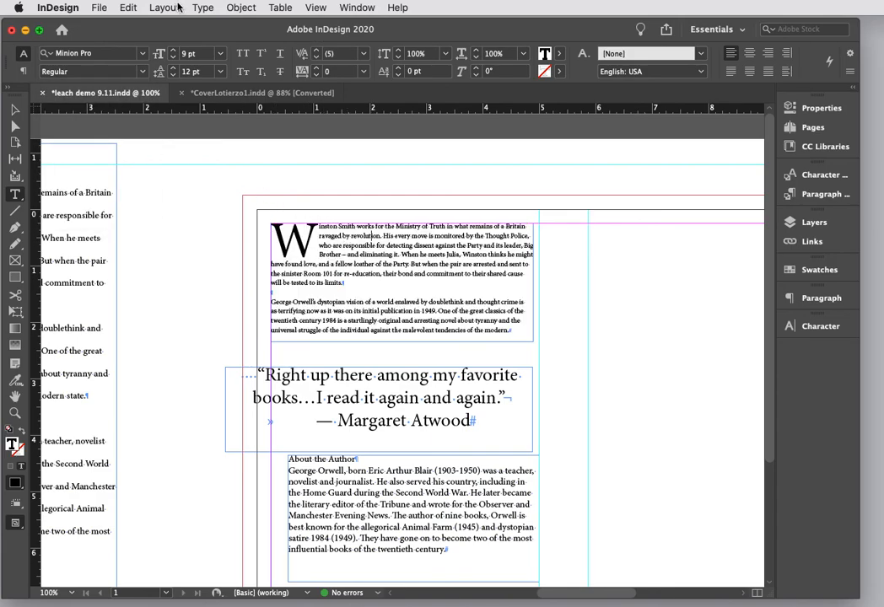
pyautogui.press('super+a')
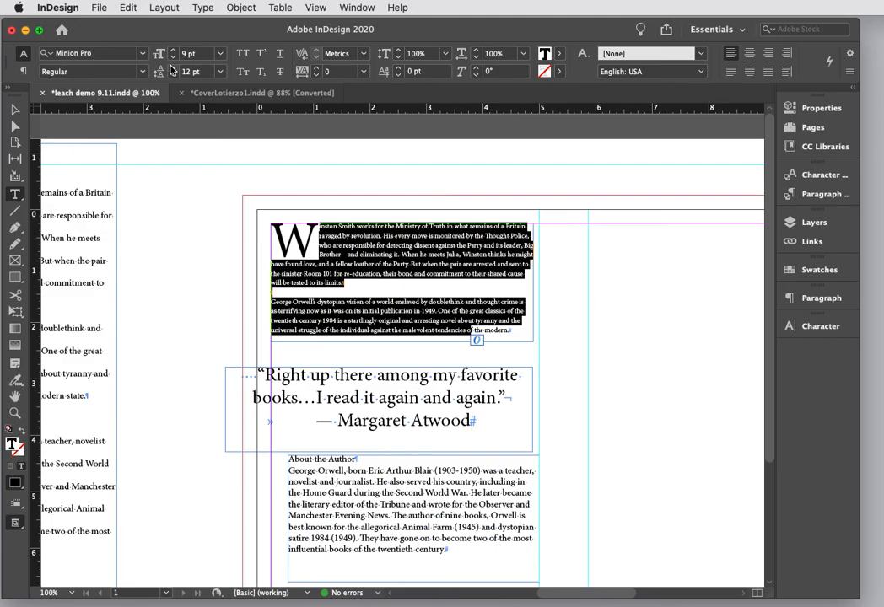
# Step: In the finished reference cover document, set the leading of the whole synopsis text to 13 pt
pyautogui.click(279, 96)
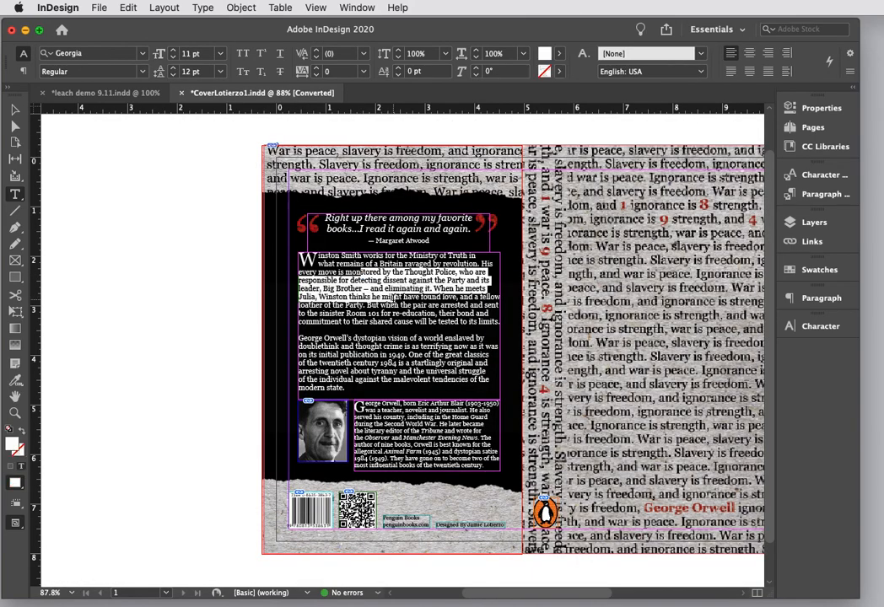
pyautogui.moveTo(393, 297); pyautogui.dragTo(406, 321)
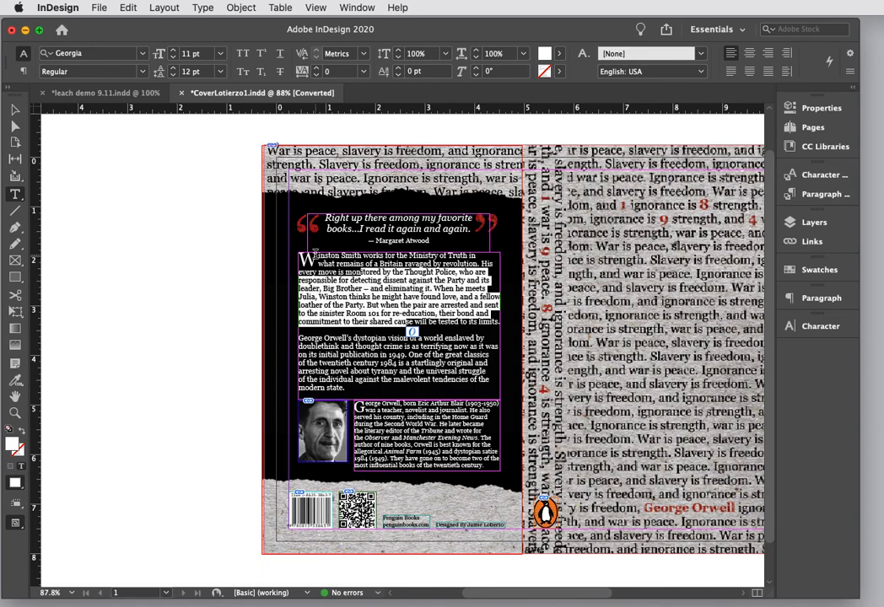
pyautogui.click(314, 252)
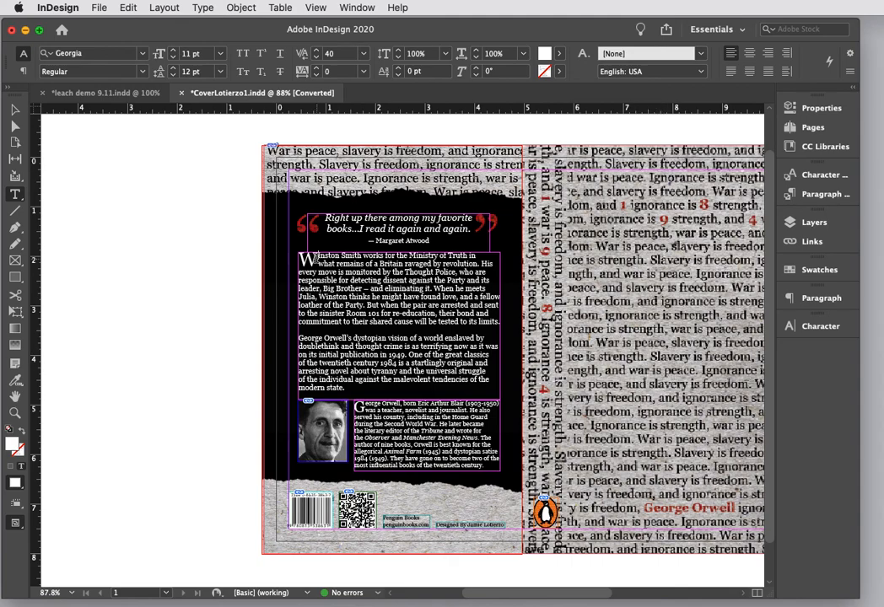
pyautogui.moveTo(302, 257); pyautogui.dragTo(482, 387)
pyautogui.click(174, 69)
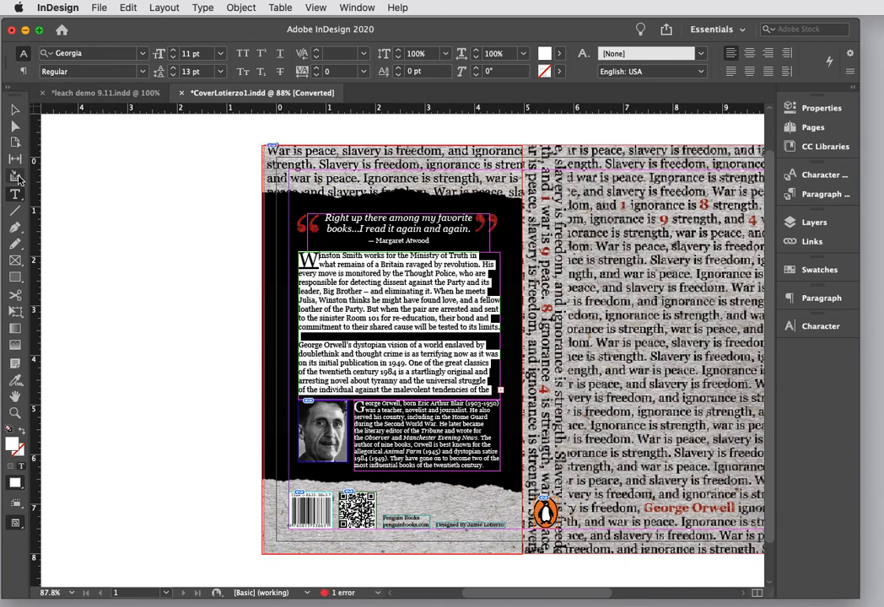
# Step: Move the reference cover's synopsis frame up to Y 1.855 in and extend its height to 3.26 in
pyautogui.click(14, 110)
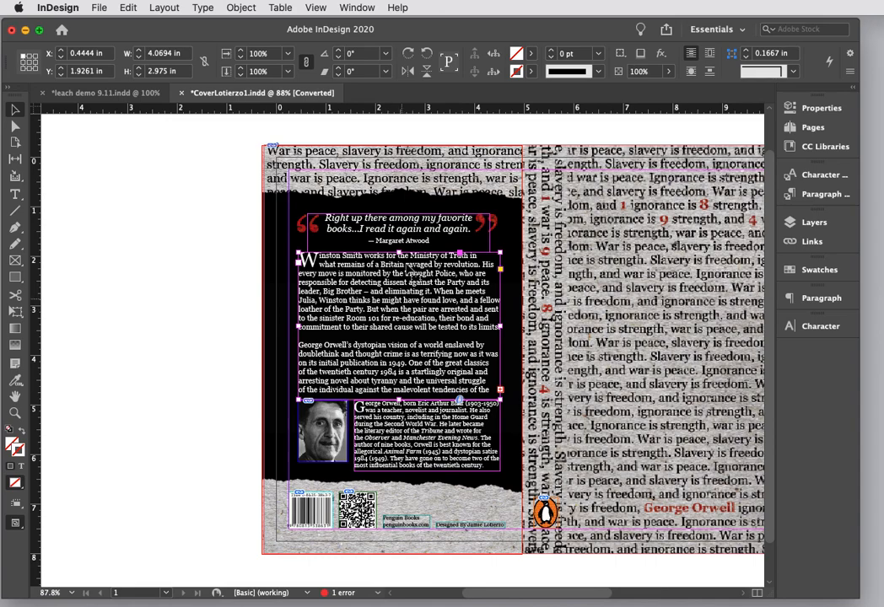
pyautogui.moveTo(403, 255); pyautogui.dragTo(403, 251)
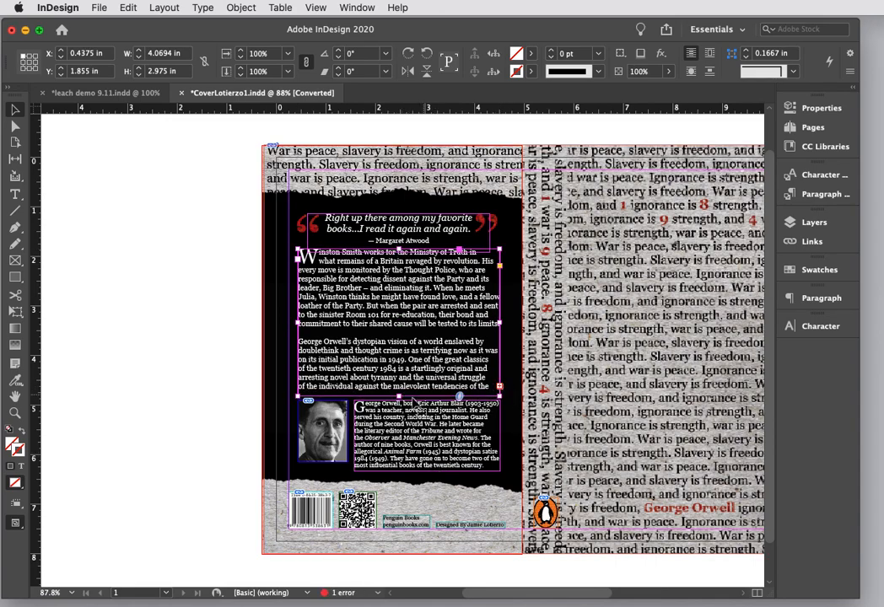
pyautogui.moveTo(397, 396); pyautogui.dragTo(398, 411)
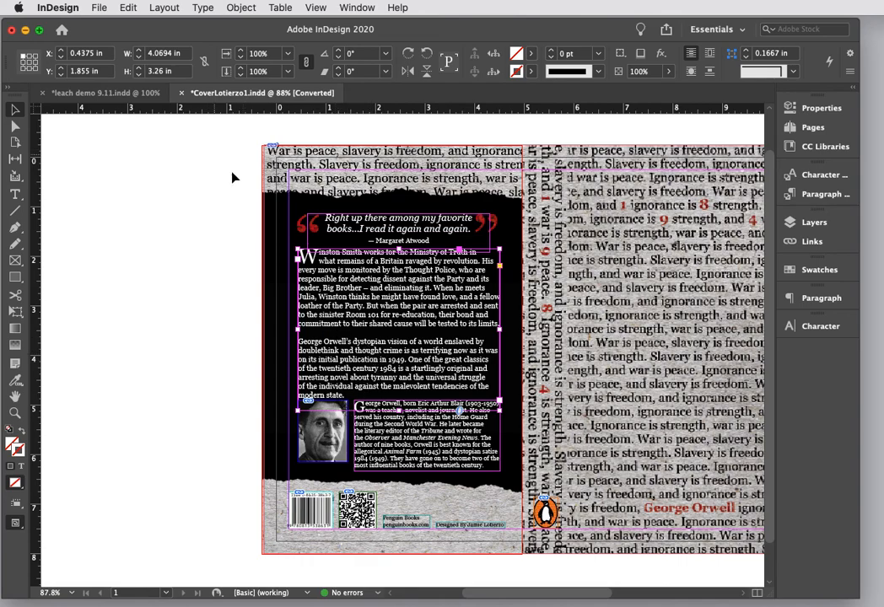
# Step: Set the leading of all the reference cover's synopsis text back to 12 pt and deselect it
pyautogui.click(16, 194)
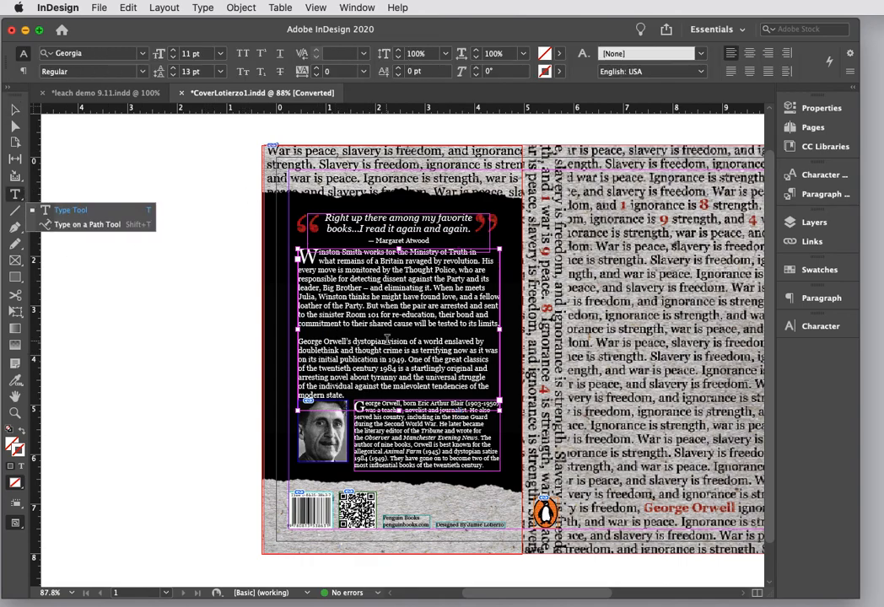
pyautogui.click(379, 347)
pyautogui.press('super+a')
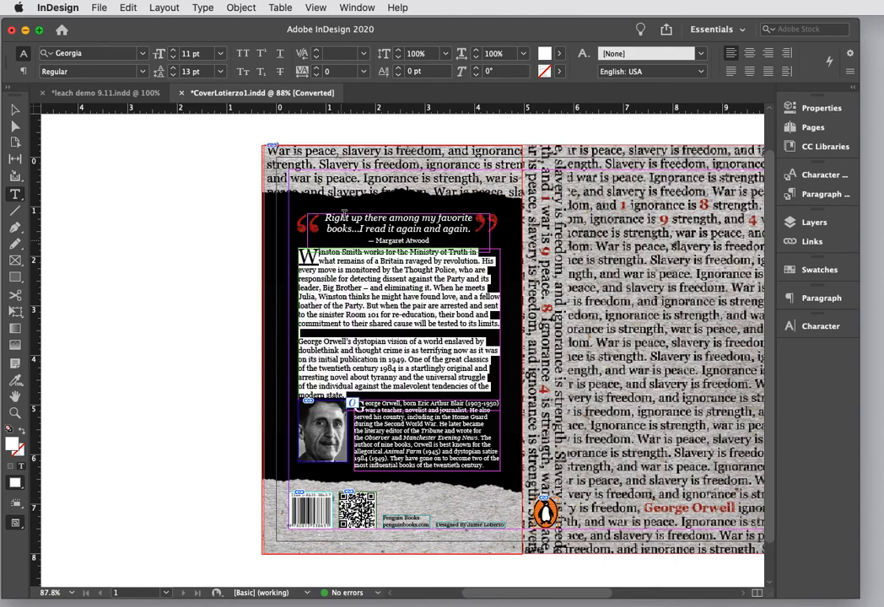
pyautogui.click(173, 76)
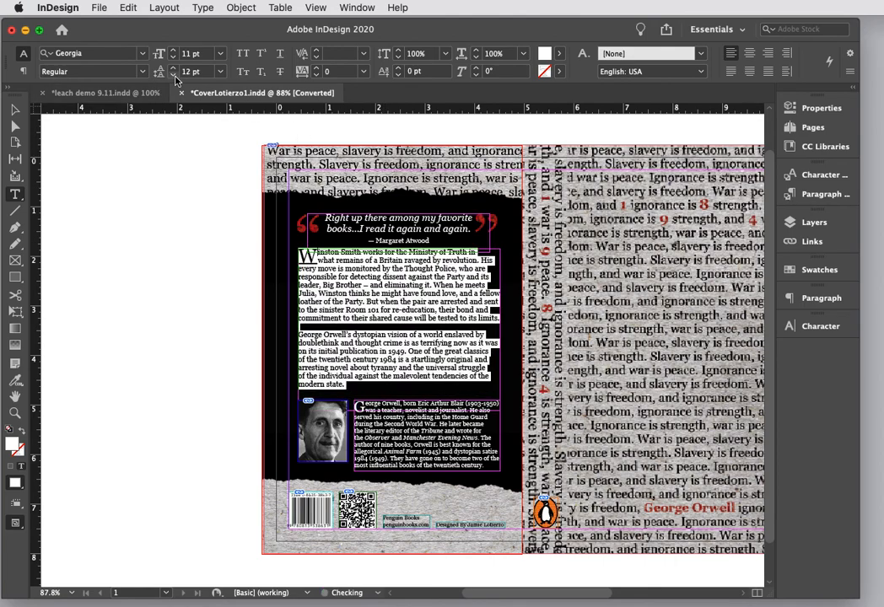
pyautogui.keyDown('super'); pyautogui.click(150, 233); pyautogui.keyUp('super')
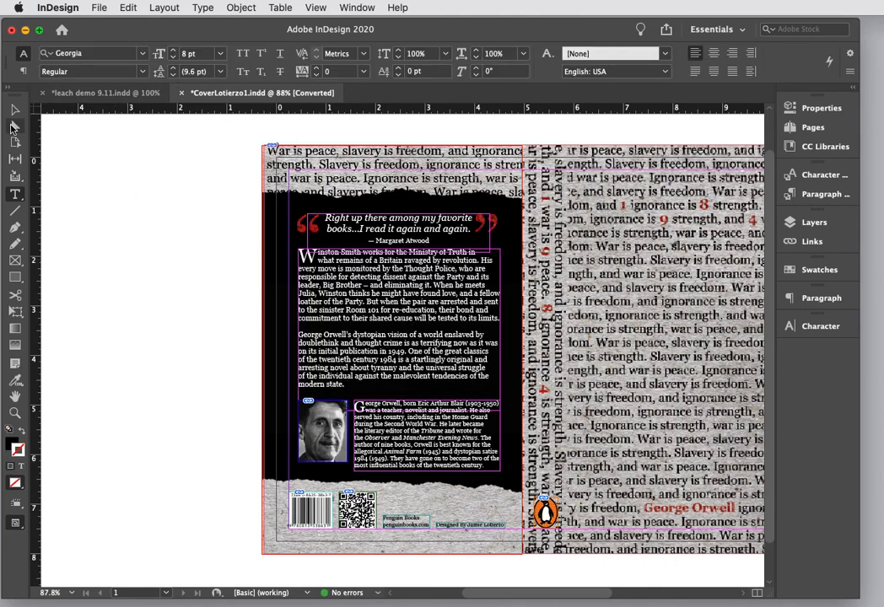
# Step: Reposition the reference cover's synopsis frame below the quote at X 0.4575 in, Y 1.935 in
pyautogui.click(14, 109)
pyautogui.click(358, 321)
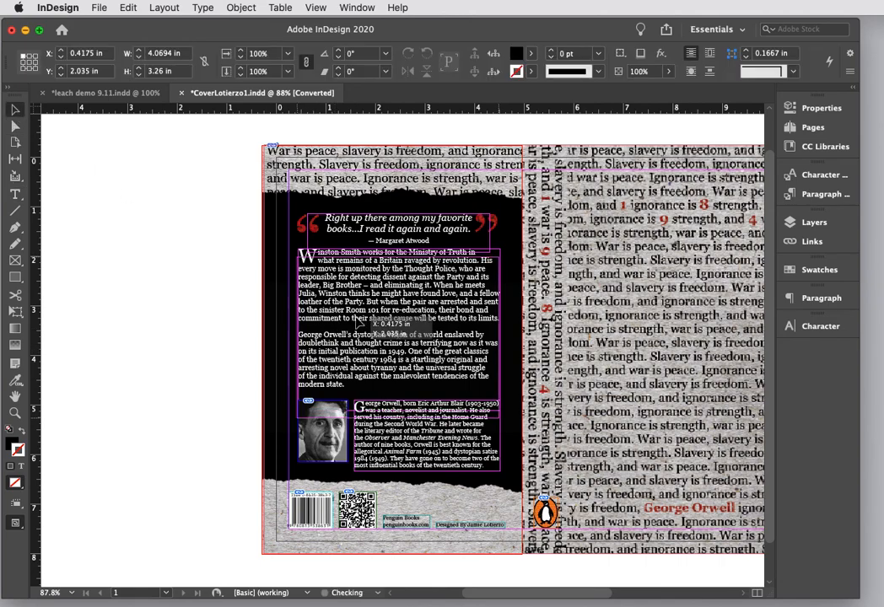
pyautogui.moveTo(357, 321); pyautogui.dragTo(367, 322)
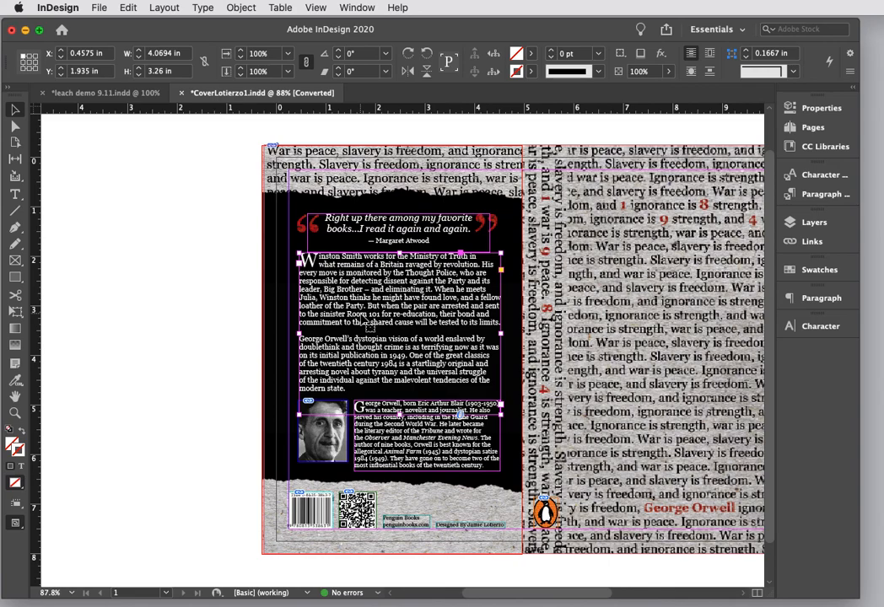
# Step: Return to the working cover document and examine the selected synopsis frame's hyphenation settings, leaving them unchanged
pyautogui.click(73, 95)
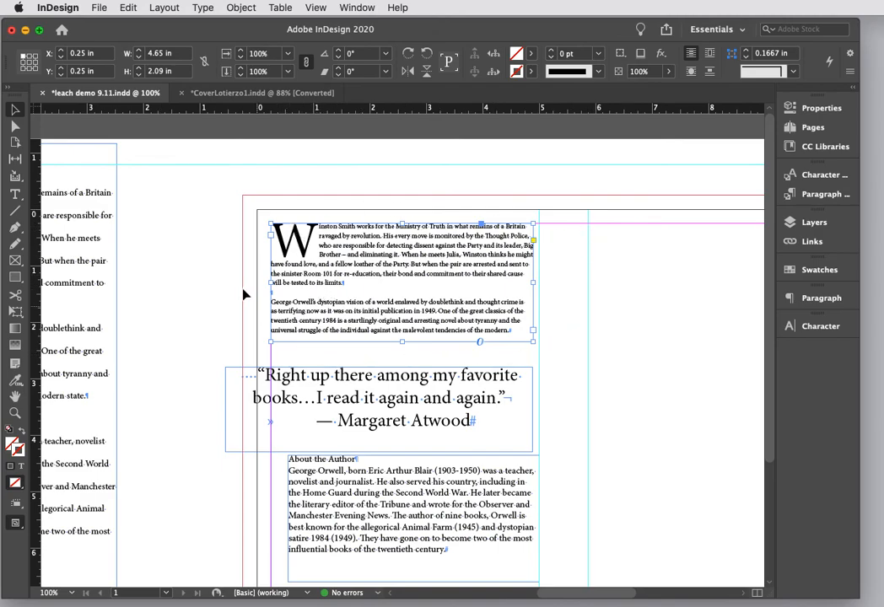
pyautogui.press('super+equal')
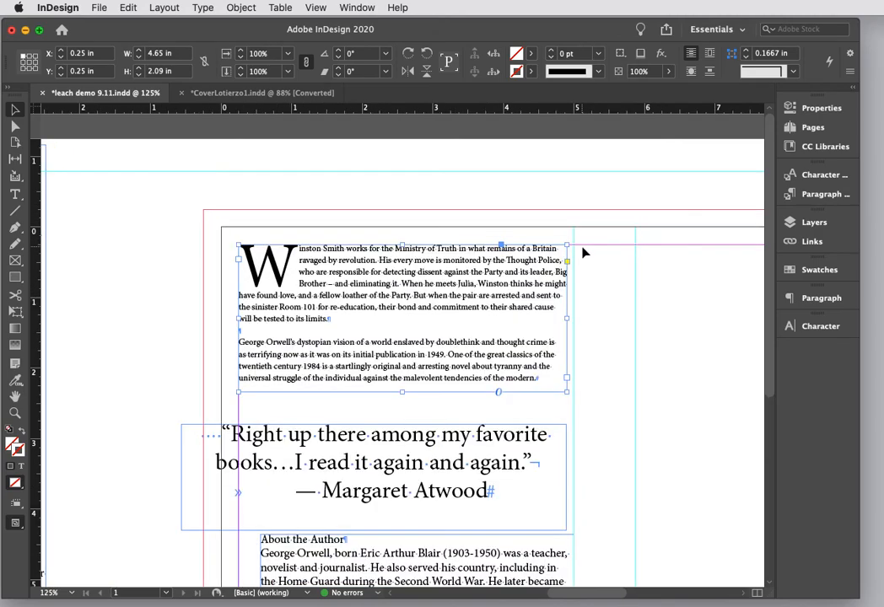
pyautogui.click(823, 304)
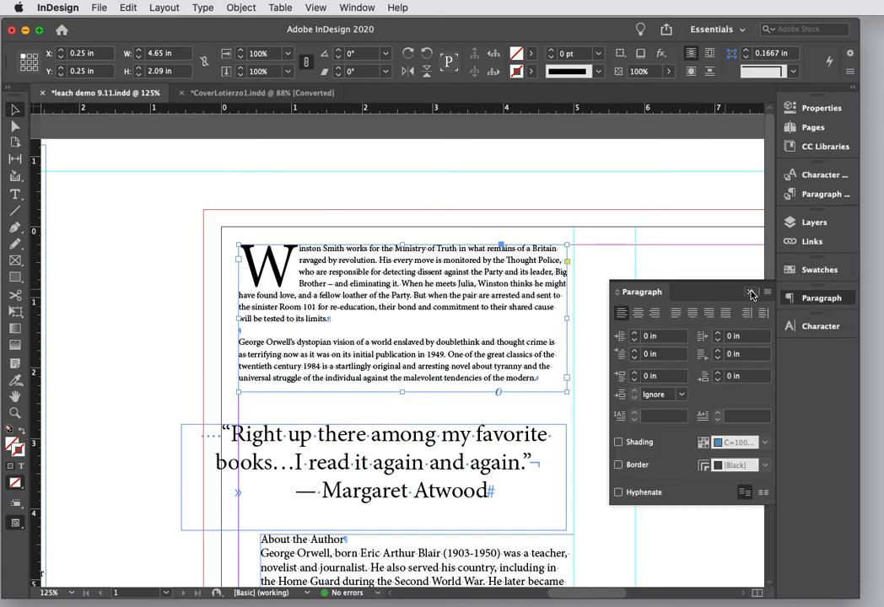
pyautogui.click(766, 291)
pyautogui.click(533, 244)
pyautogui.moveTo(697, 293); pyautogui.dragTo(371, 182)
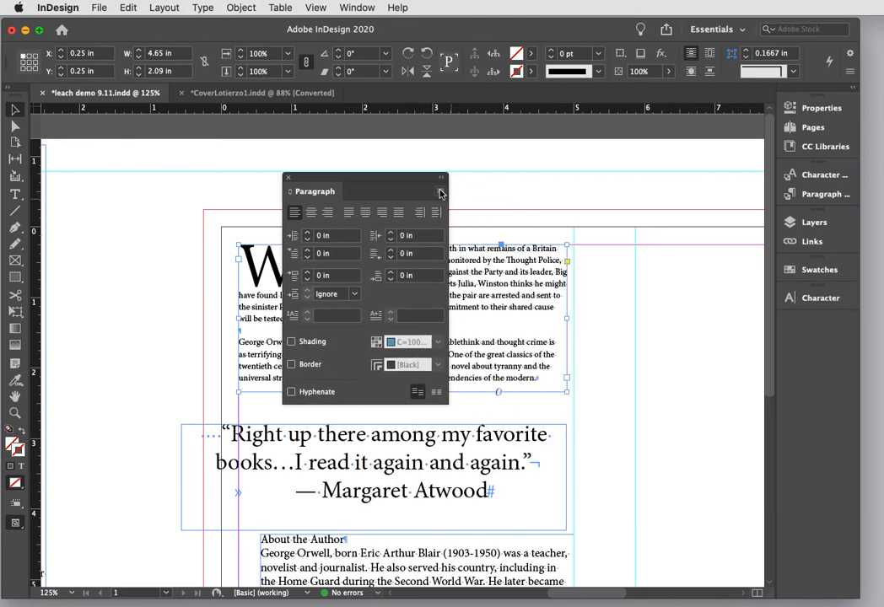
pyautogui.click(439, 192)
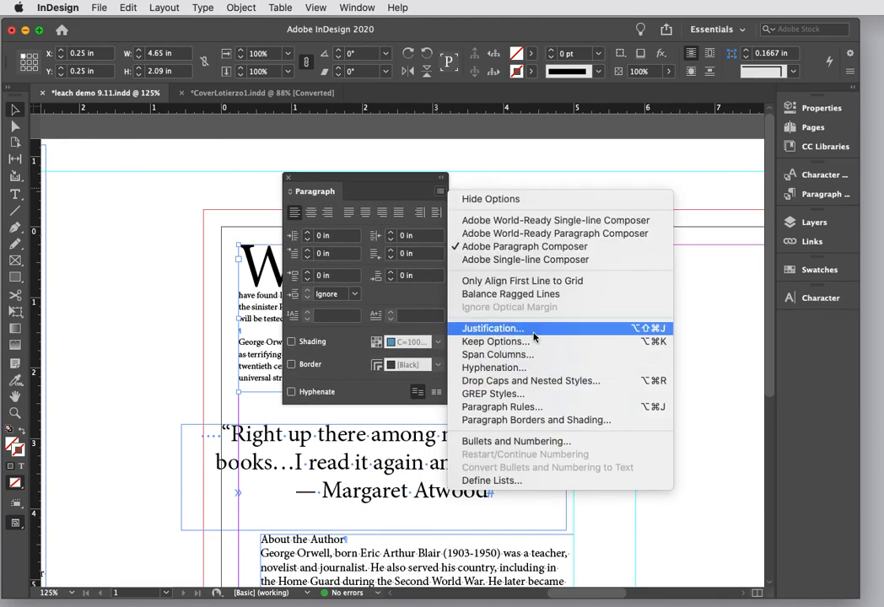
pyautogui.click(502, 367)
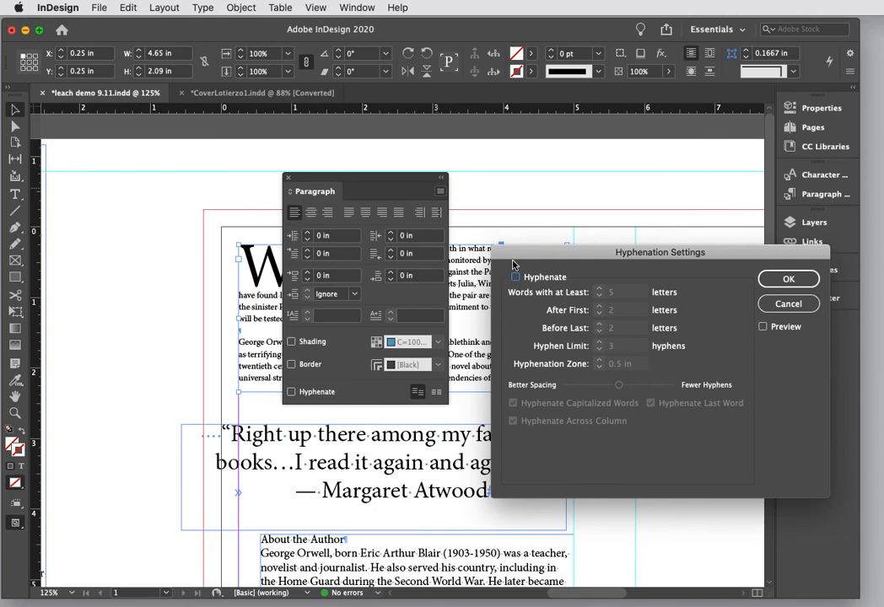
pyautogui.click(786, 305)
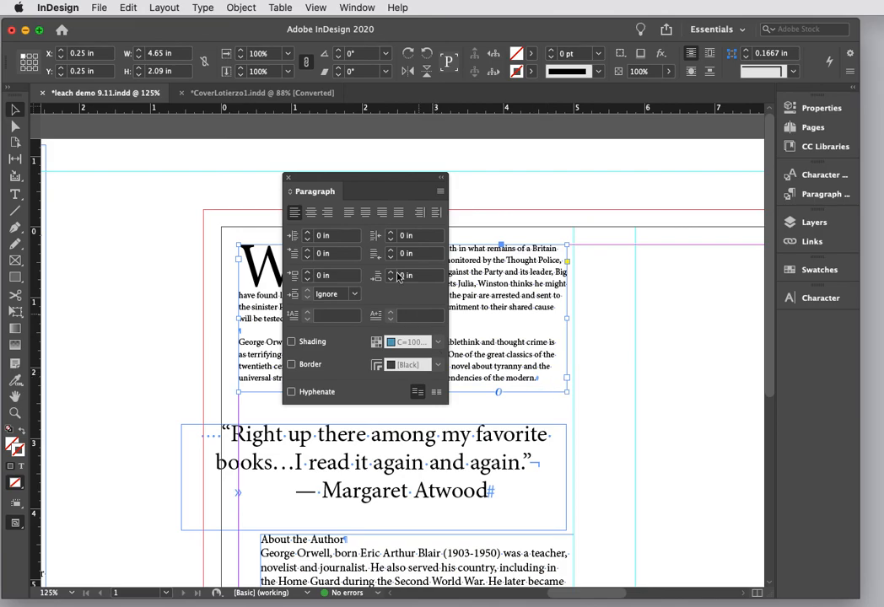
# Step: Close the floating Paragraph panel, reopen it and dock it below the Character panel
pyautogui.click(288, 180)
pyautogui.click(356, 8)
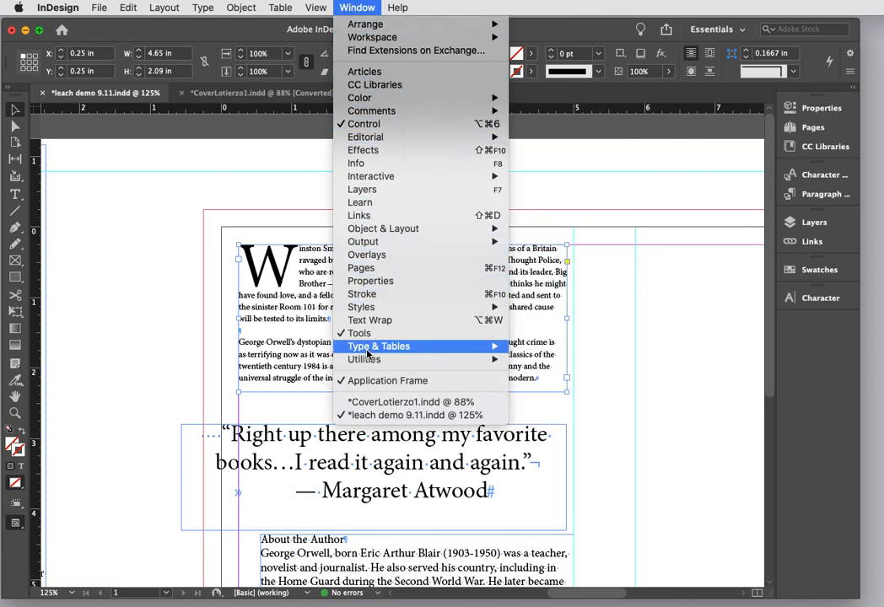
pyautogui.moveTo(446, 347)
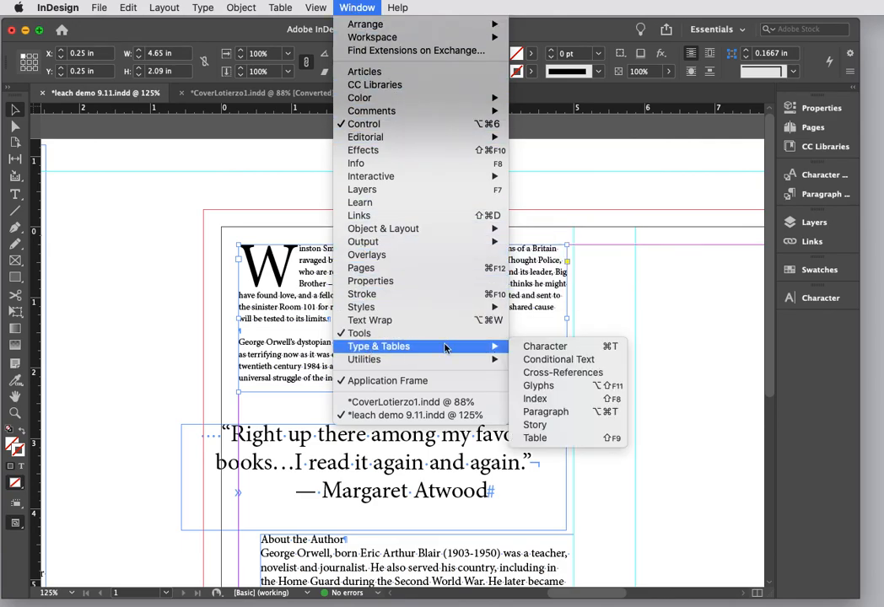
pyautogui.click(563, 416)
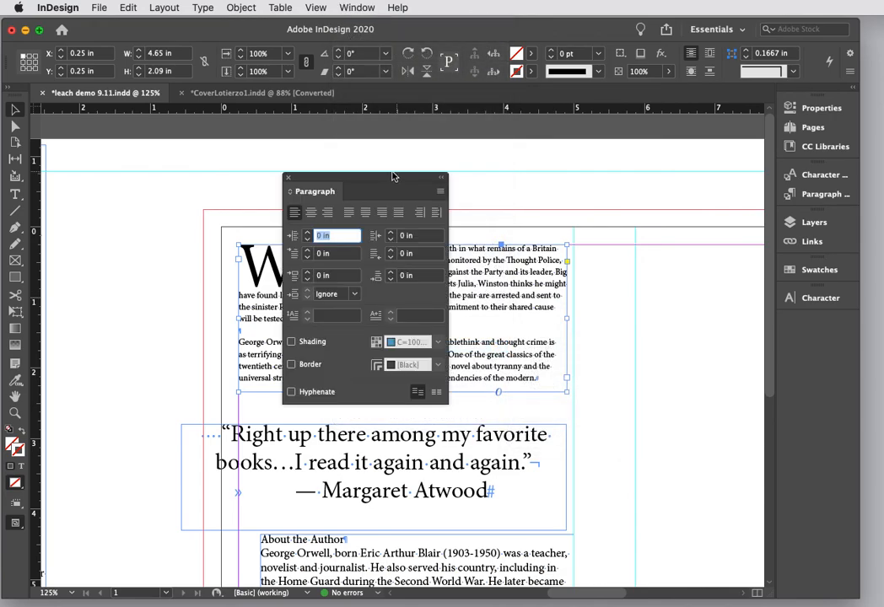
pyautogui.moveTo(368, 181); pyautogui.dragTo(814, 338)
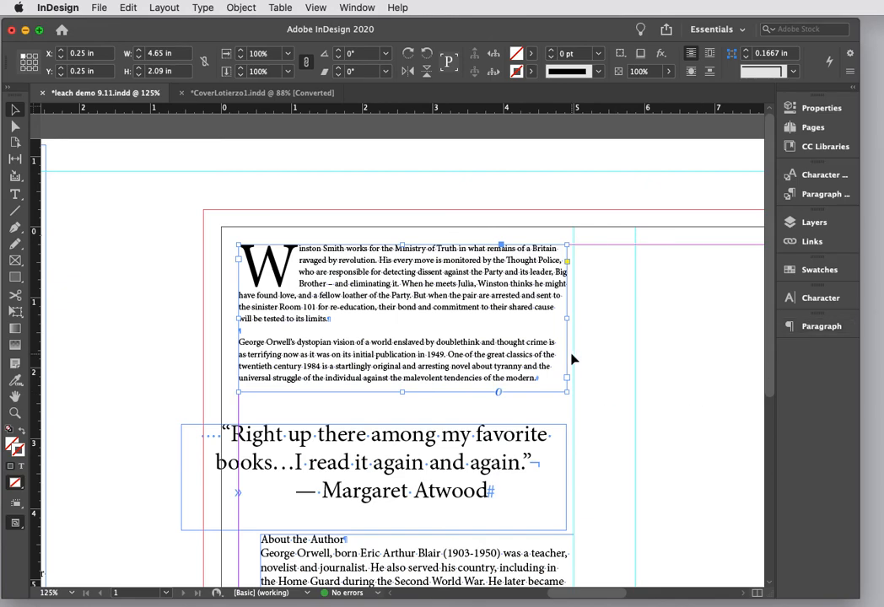
# Step: Narrow the back cover synopsis frame to 4.51 in wide from its right edge and deselect it
pyautogui.scroll(-3, 476, 315)
pyautogui.scroll(1, 582, 257)
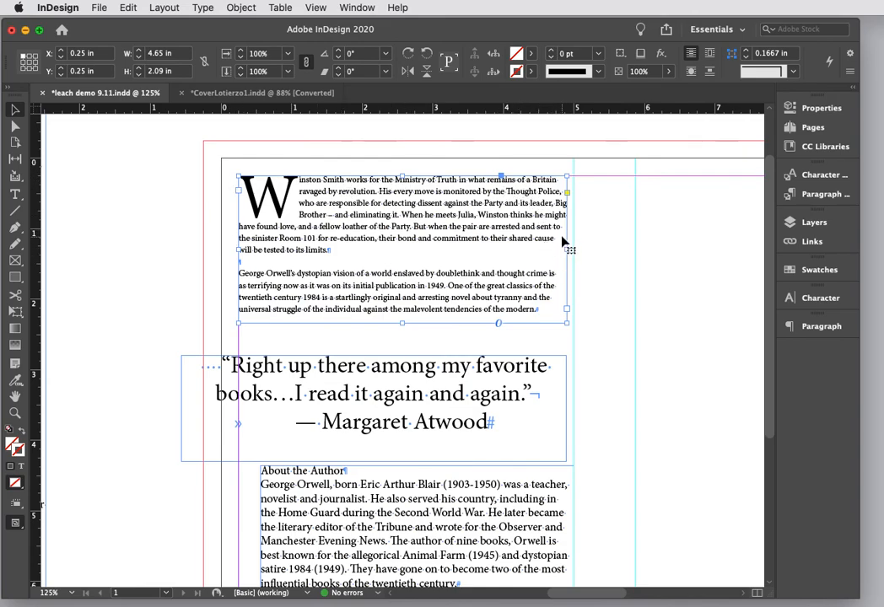
pyautogui.moveTo(567, 250); pyautogui.dragTo(556, 250)
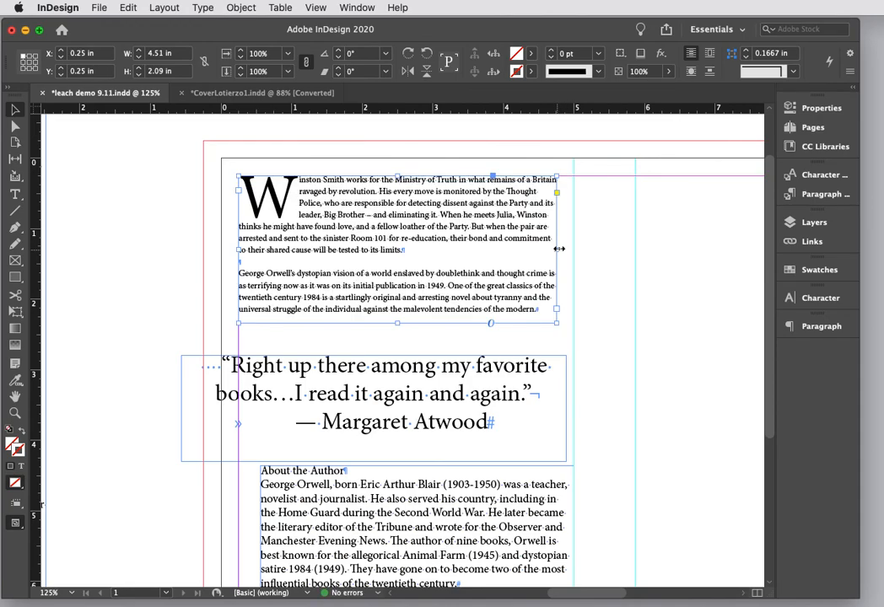
pyautogui.click(139, 237)
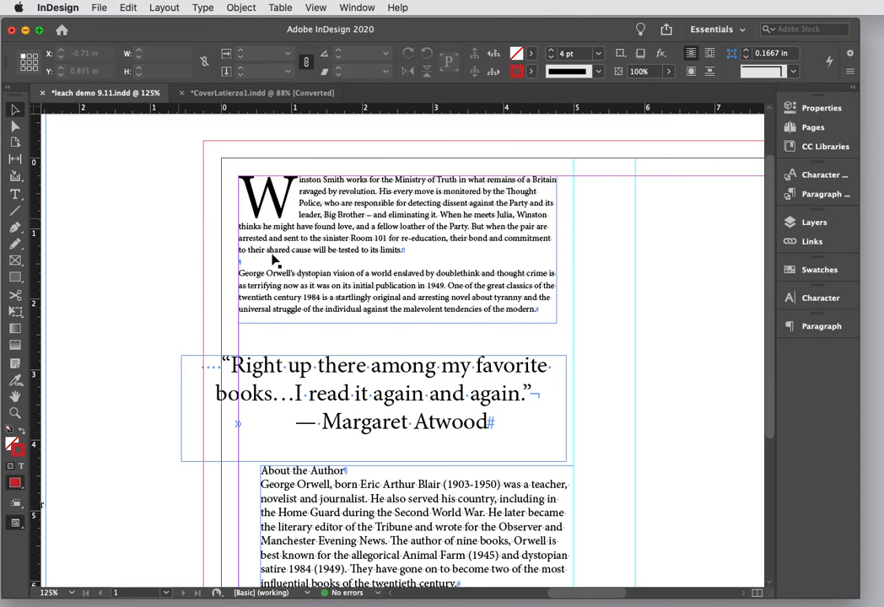
# Step: Move the Margaret Atwood quote frame up directly beneath the synopsis, at X -0.37 in, Y 2.345 in
pyautogui.scroll(-3, 623, 354)
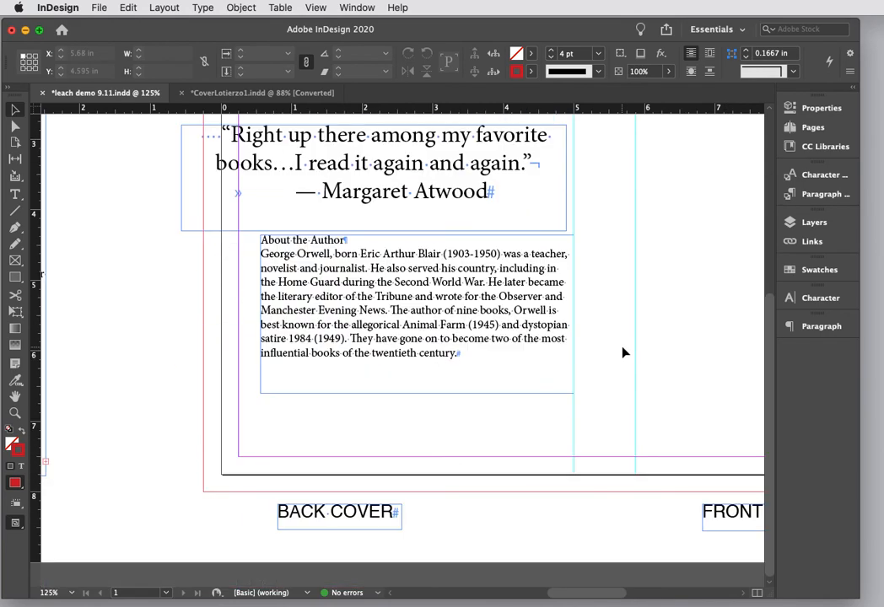
pyautogui.click(454, 174)
pyautogui.scroll(2, 453, 174)
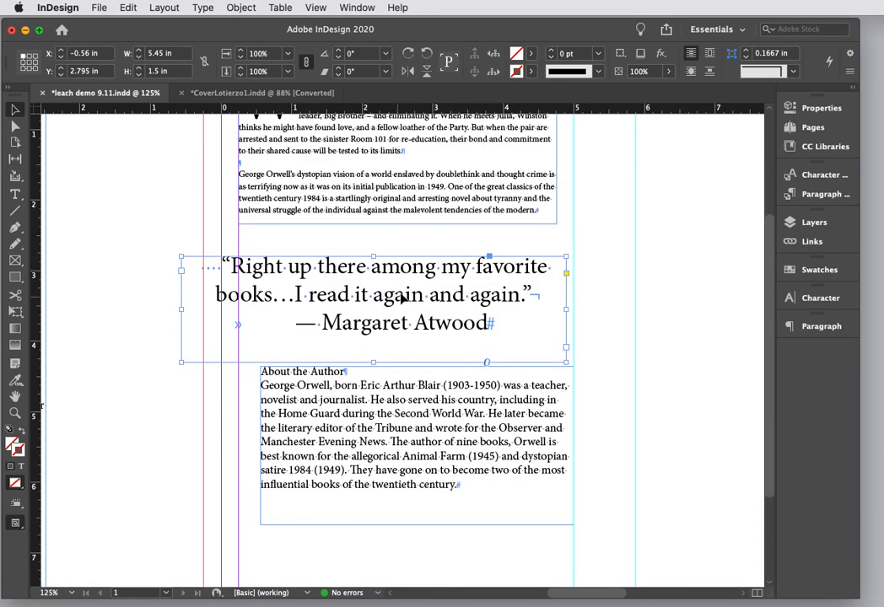
pyautogui.moveTo(401, 296); pyautogui.dragTo(414, 268)
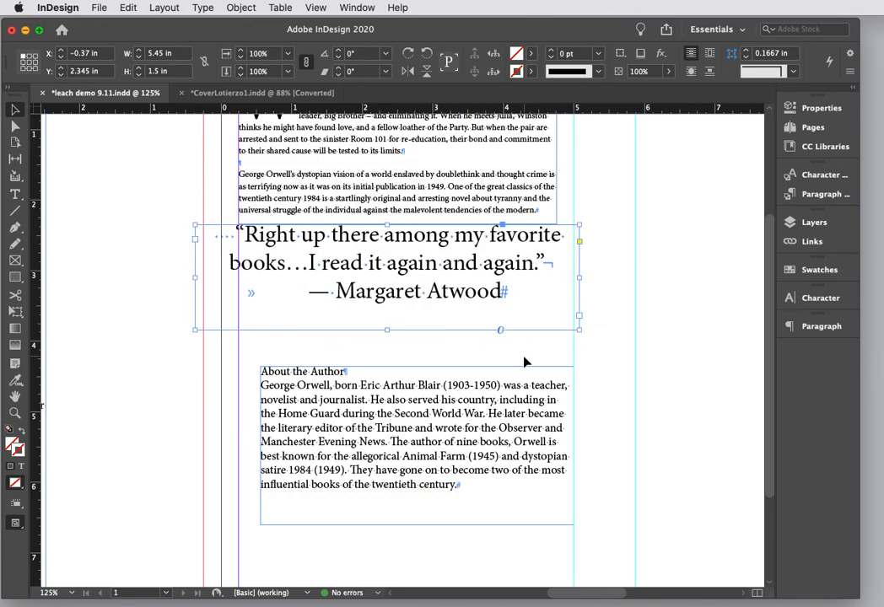
# Step: Check the synopsis's type settings for reference and set all the About the Author text to 8 pt with 10 pt leading
pyautogui.click(311, 392)
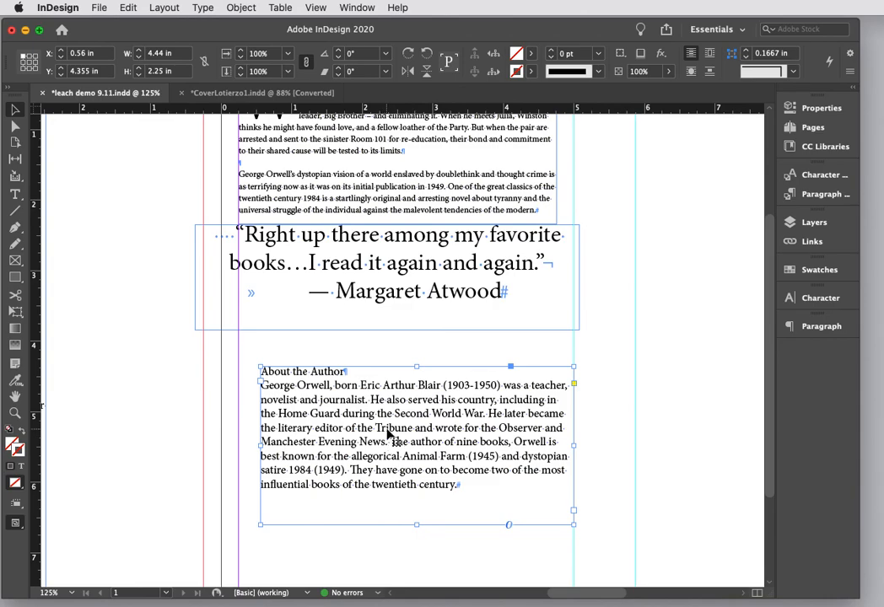
pyautogui.click(15, 193)
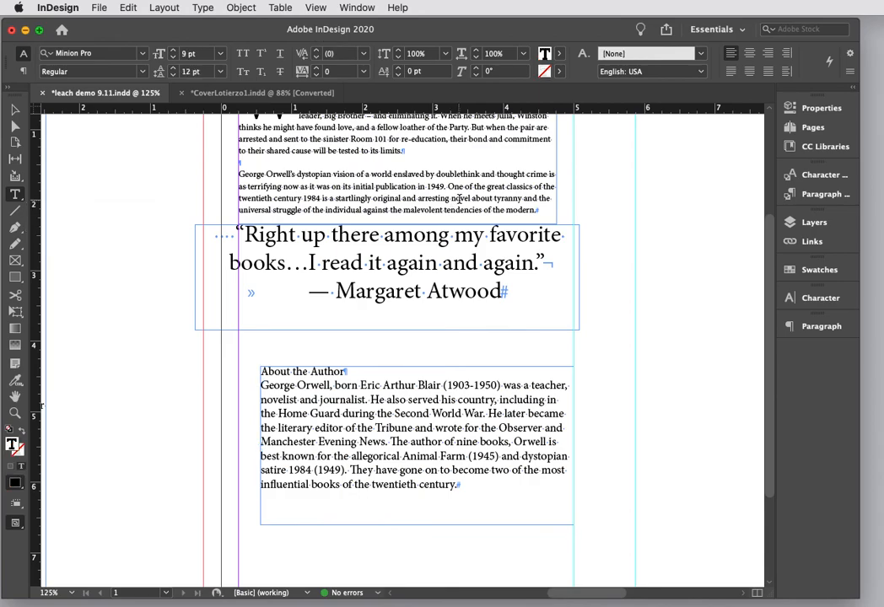
pyautogui.moveTo(416, 199); pyautogui.dragTo(463, 203)
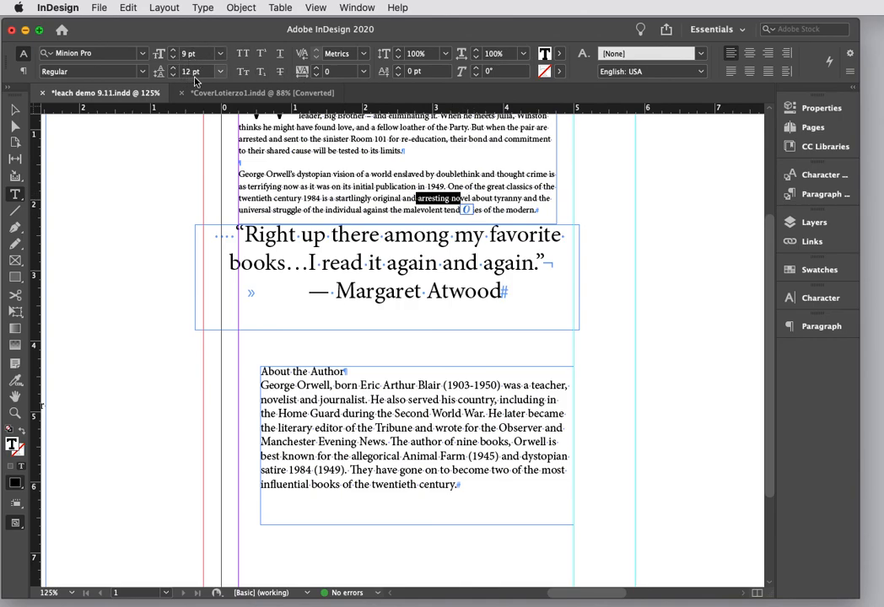
pyautogui.click(310, 373)
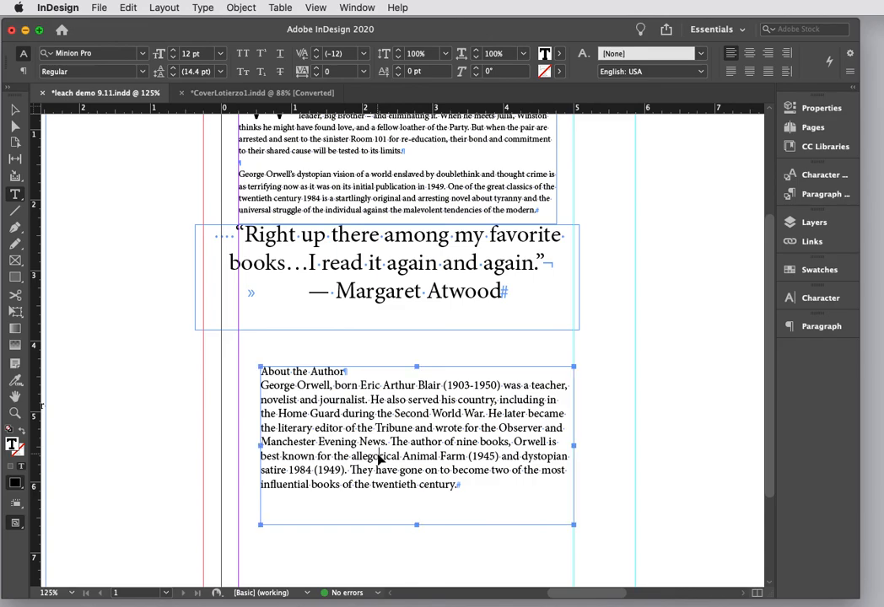
pyautogui.press('super+a')
pyautogui.click(220, 53)
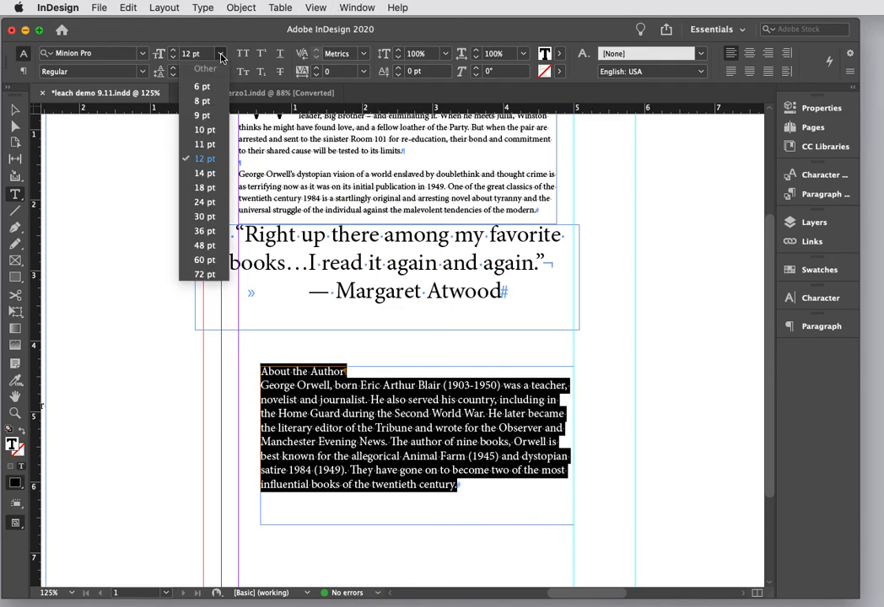
pyautogui.click(204, 101)
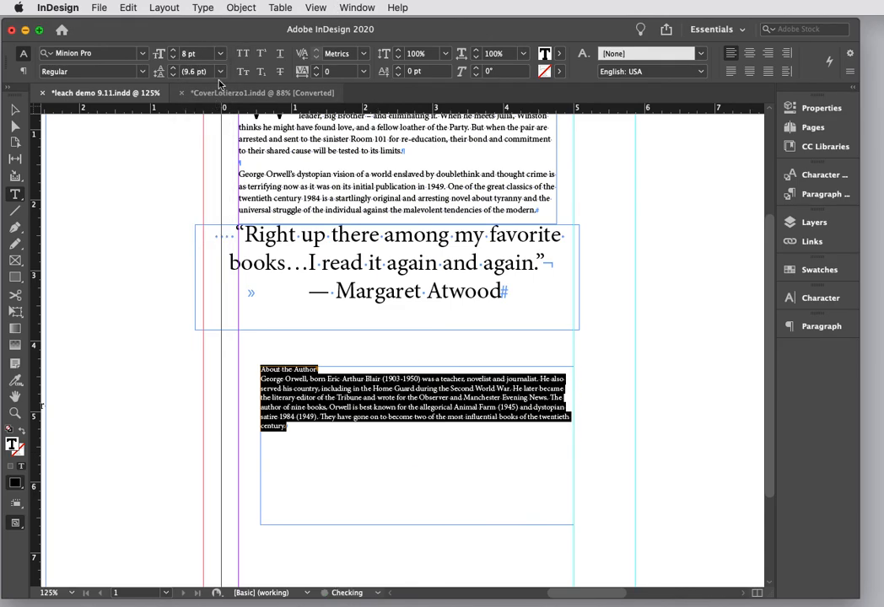
pyautogui.click(220, 71)
pyautogui.click(202, 150)
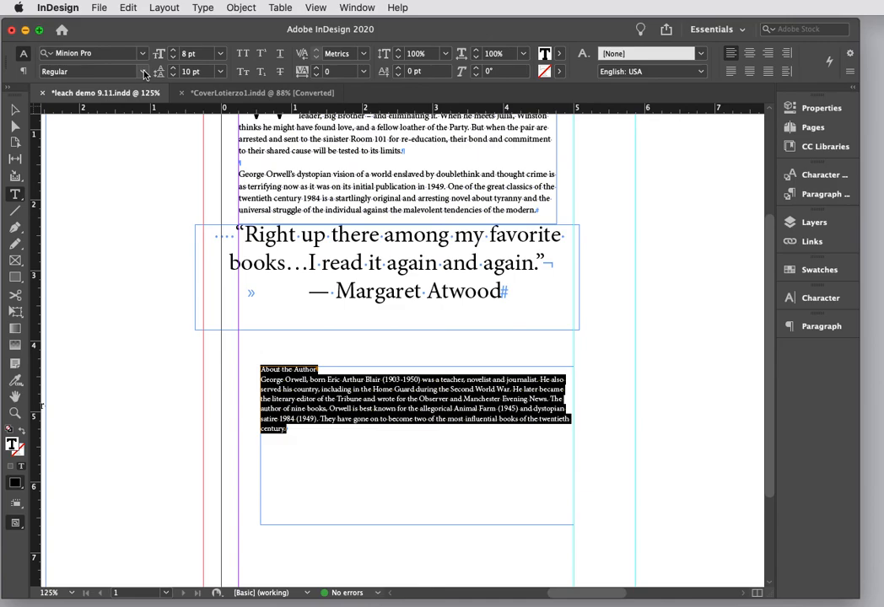
# Step: Set all the About the Author text in Minion Pro Italic and deselect it
pyautogui.click(143, 72)
pyautogui.click(64, 130)
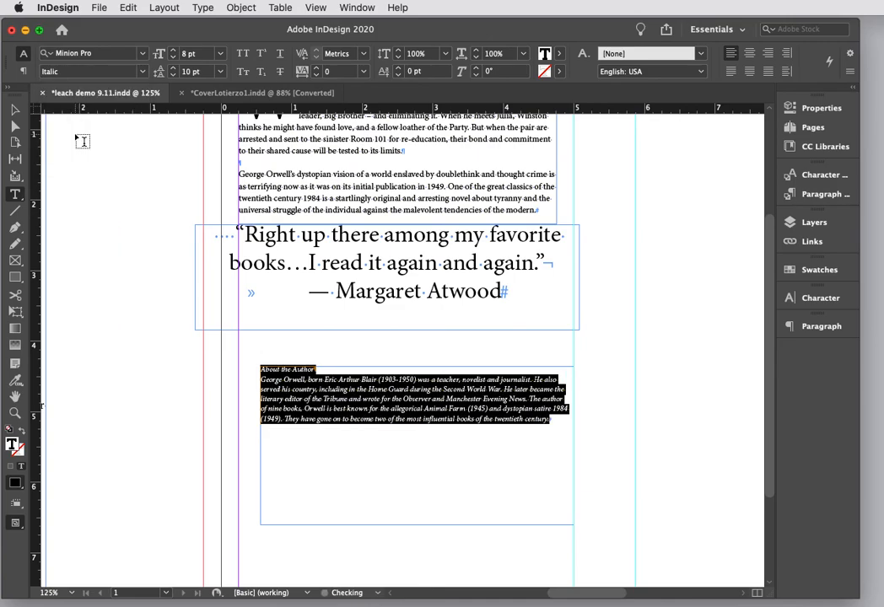
pyautogui.click(398, 489)
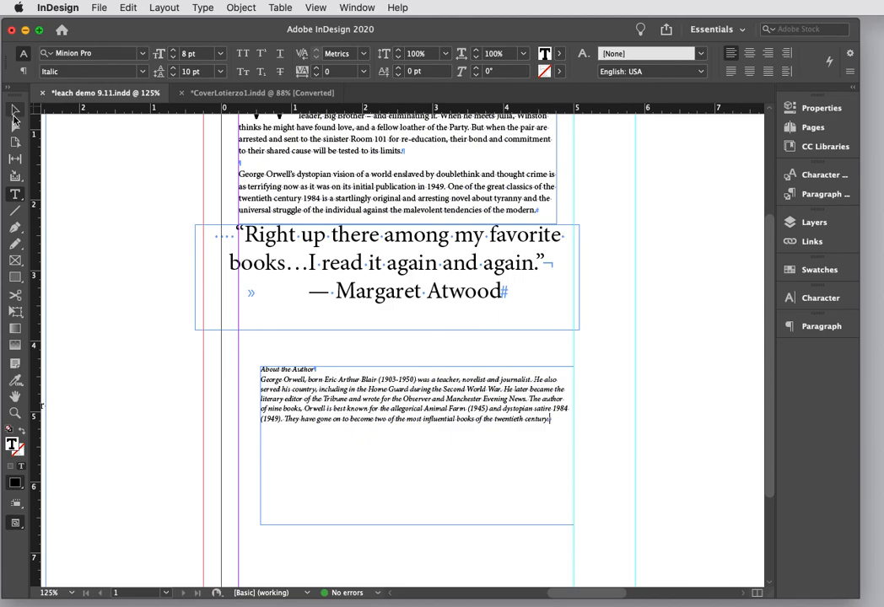
pyautogui.click(84, 177)
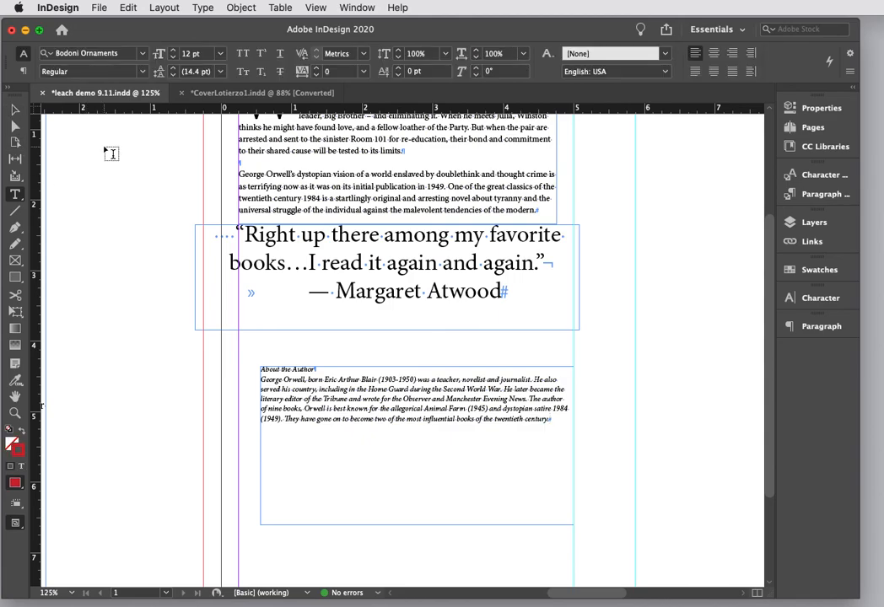
# Step: Place resized GeorgeOrwell.tif at 100% and position it over the left side of the About the Author frame, at X 0.47 in, Y 4.315 in
pyautogui.click(101, 8)
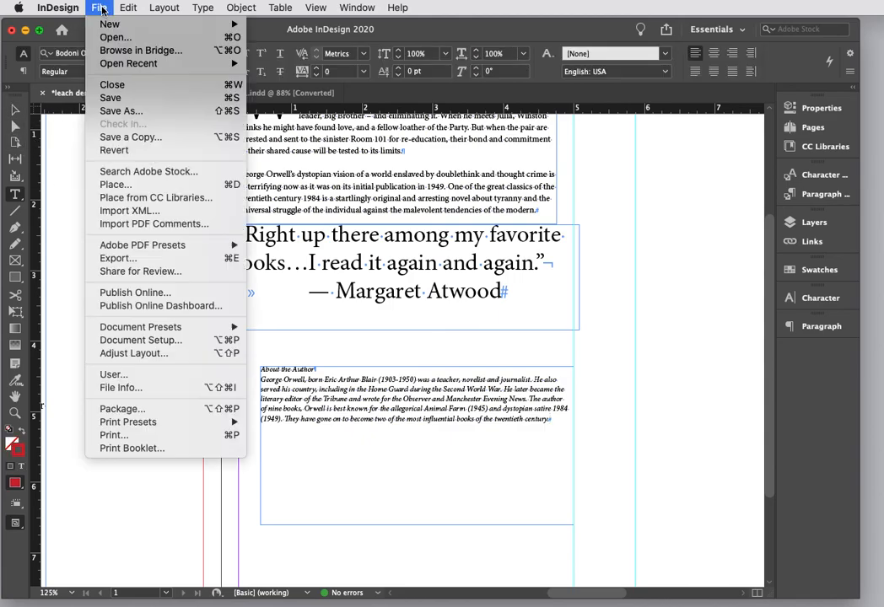
pyautogui.click(114, 184)
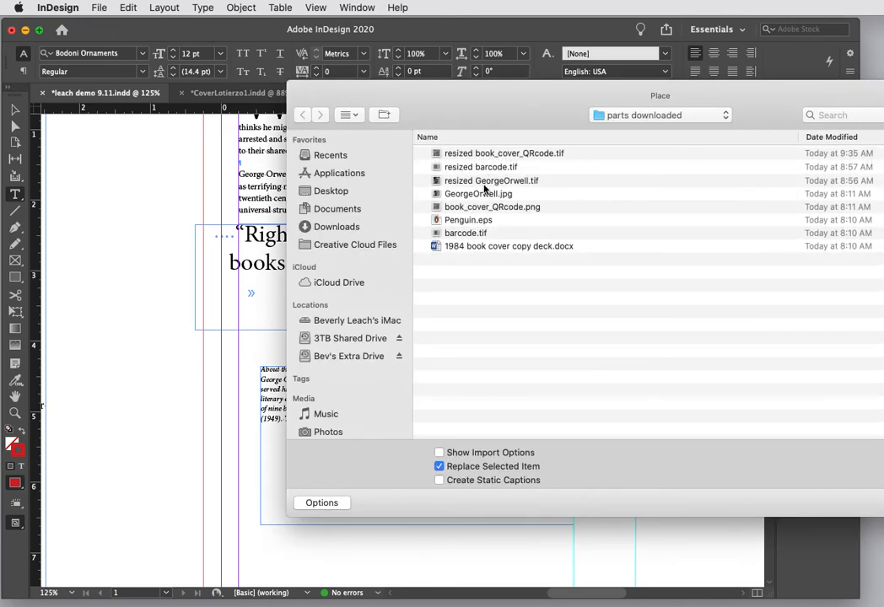
pyautogui.click(484, 182)
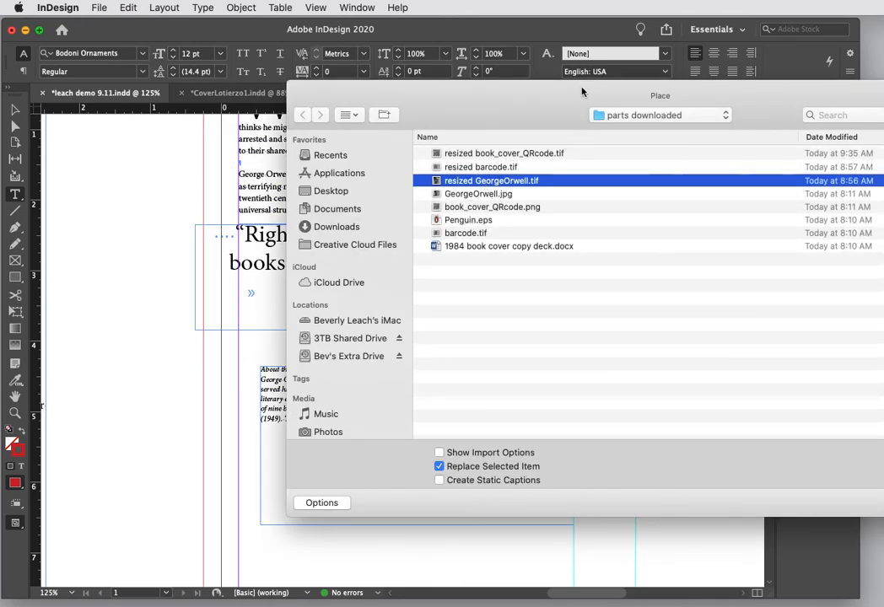
pyautogui.moveTo(581, 88); pyautogui.dragTo(222, 89)
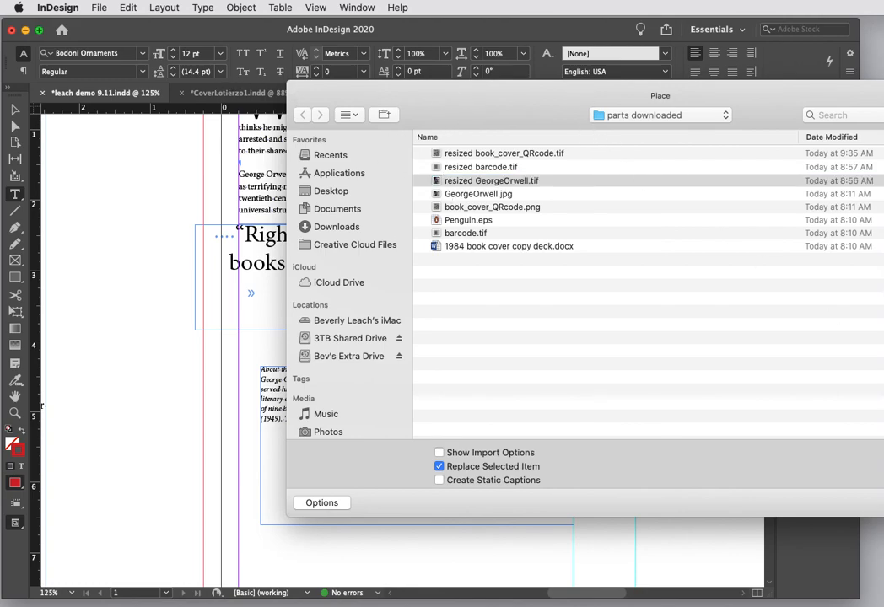
pyautogui.press('Return')
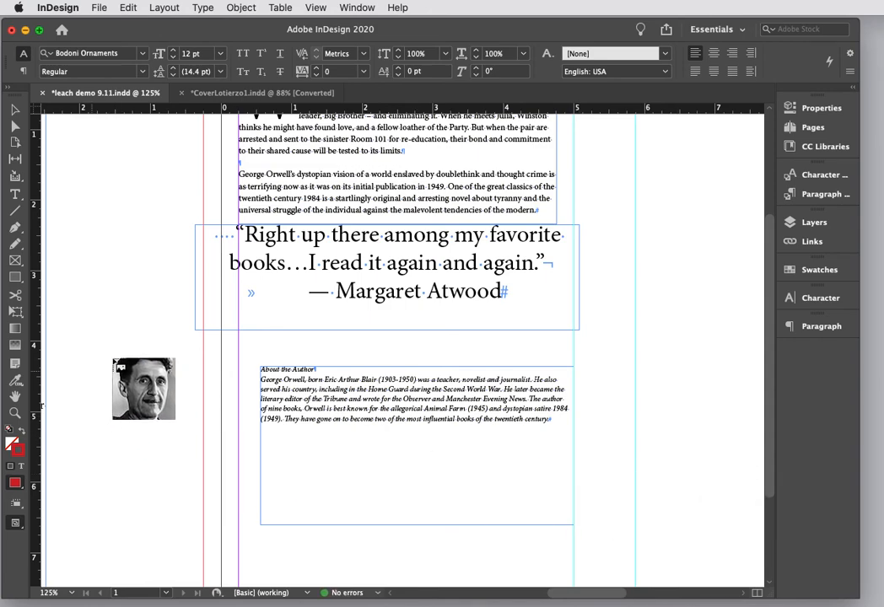
pyautogui.click(84, 366)
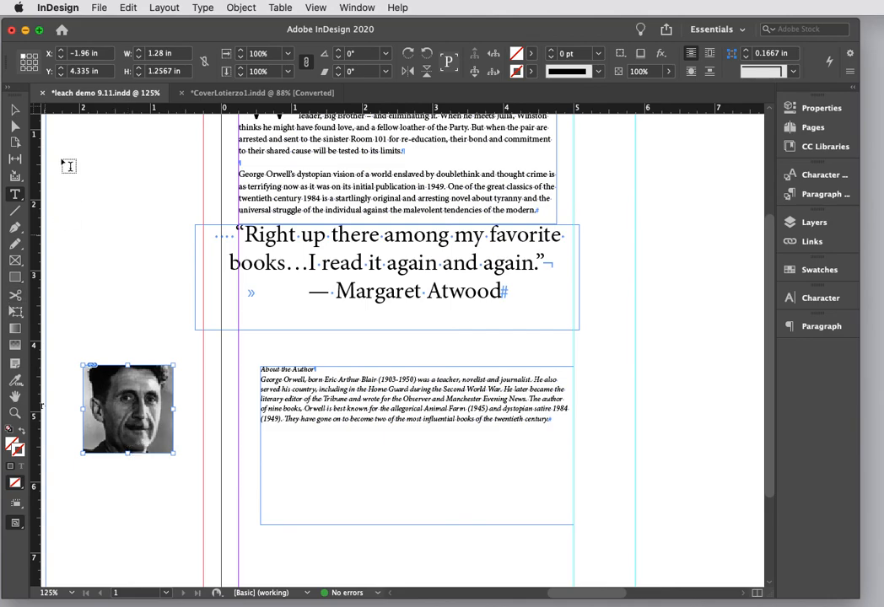
pyautogui.click(14, 110)
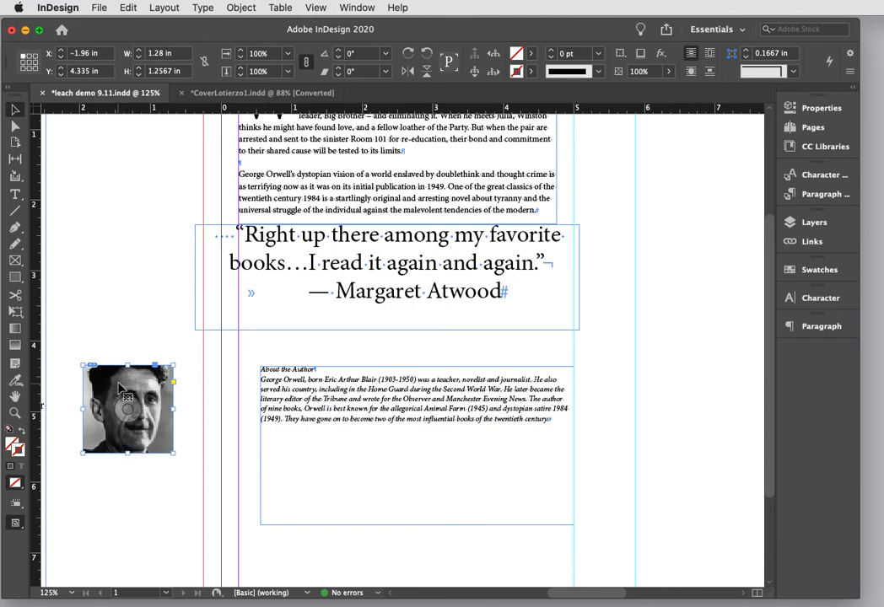
pyautogui.moveTo(119, 388); pyautogui.dragTo(289, 387)
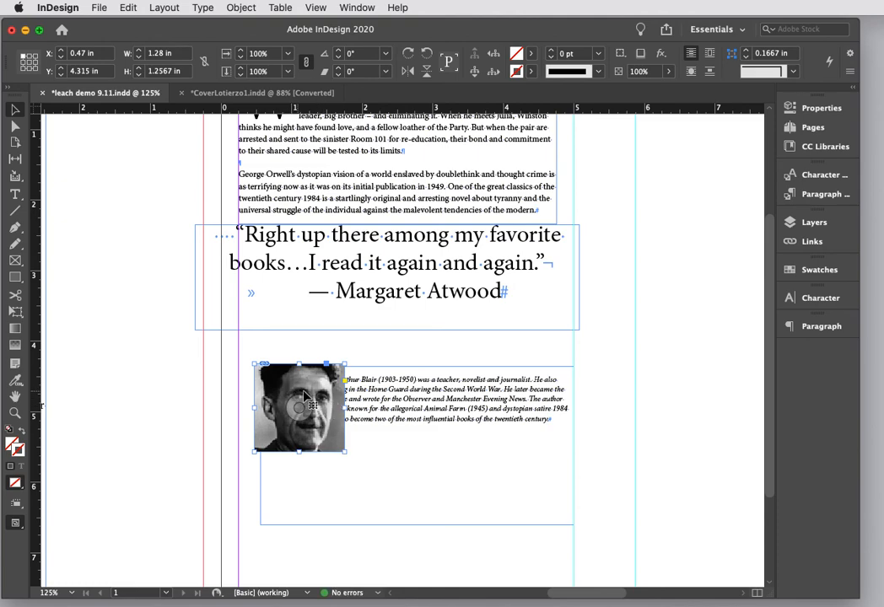
# Step: Wrap the author text around the portrait's object shape with a 0.125 in offset, using the Same as Clipping contour
pyautogui.click(406, 408)
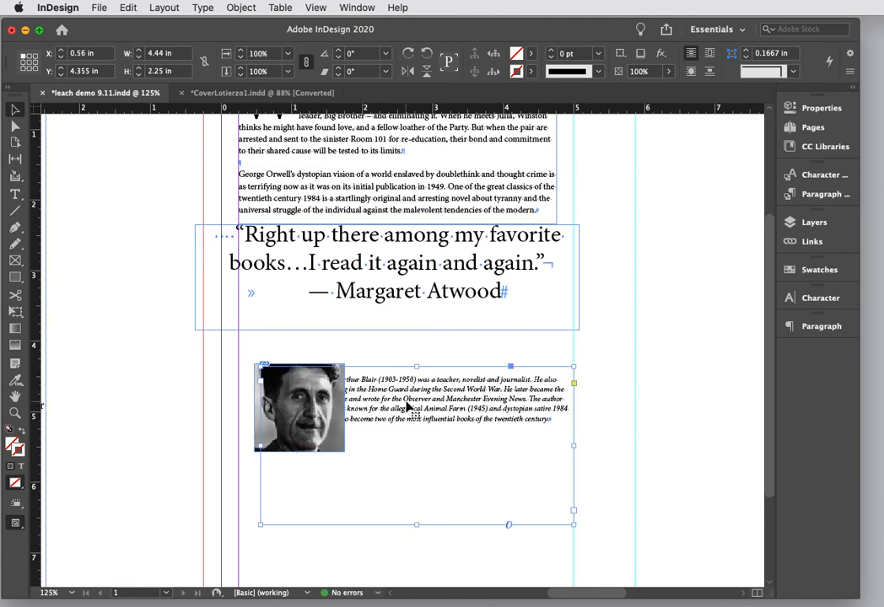
pyautogui.click(260, 396)
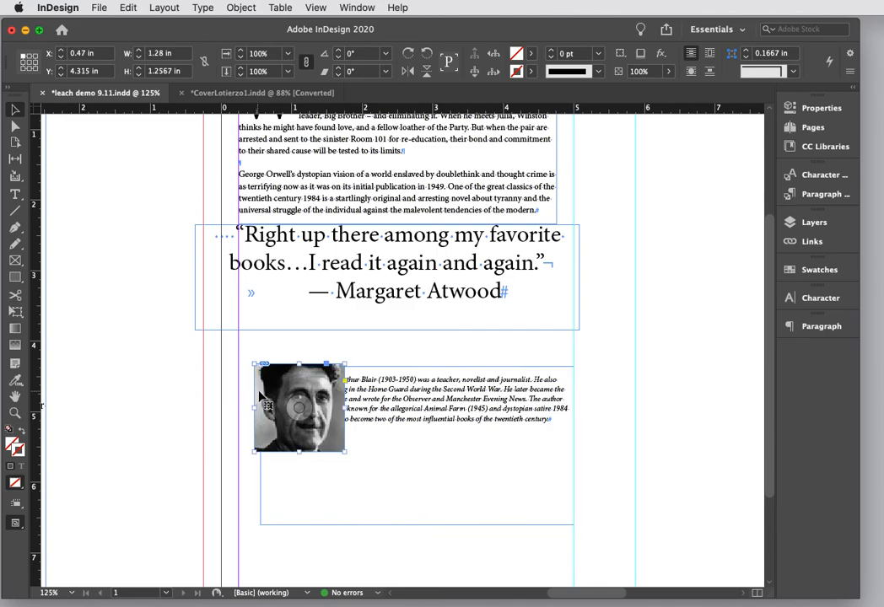
pyautogui.click(355, 7)
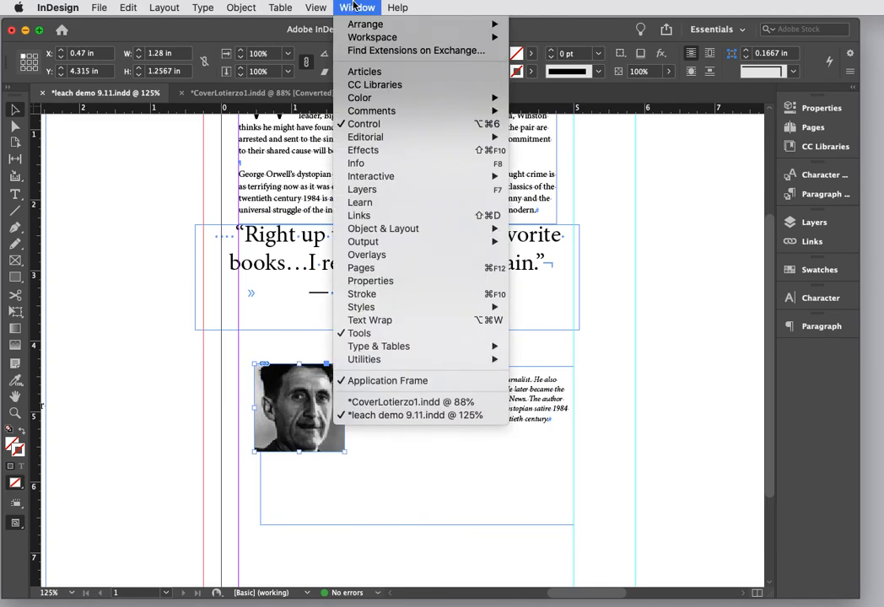
pyautogui.click(397, 320)
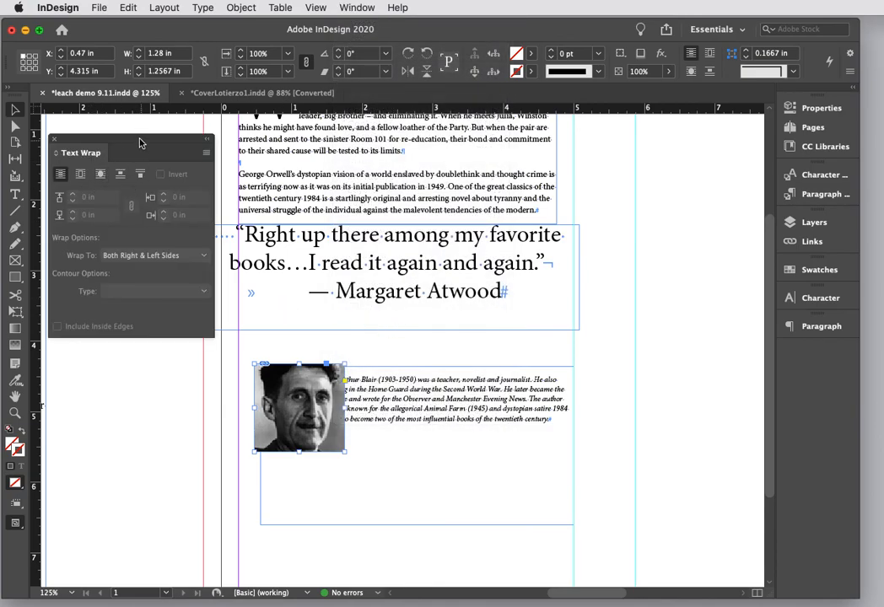
pyautogui.moveTo(140, 139); pyautogui.dragTo(538, 201)
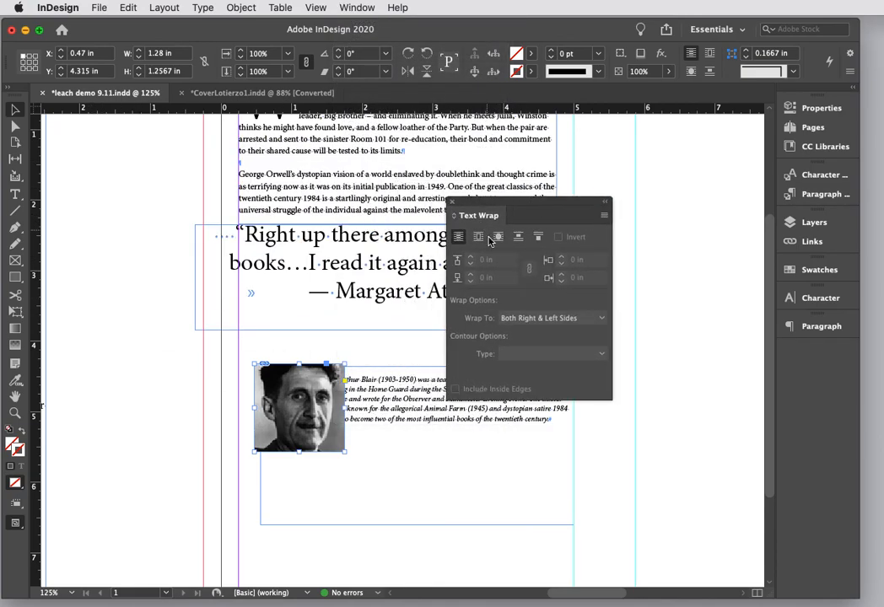
pyautogui.click(497, 237)
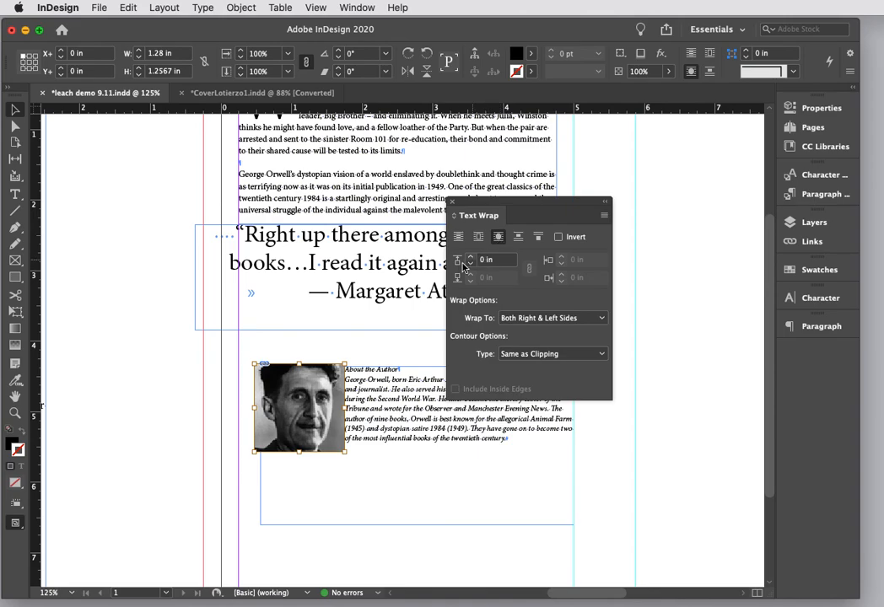
pyautogui.click(471, 256)
pyautogui.click(471, 257)
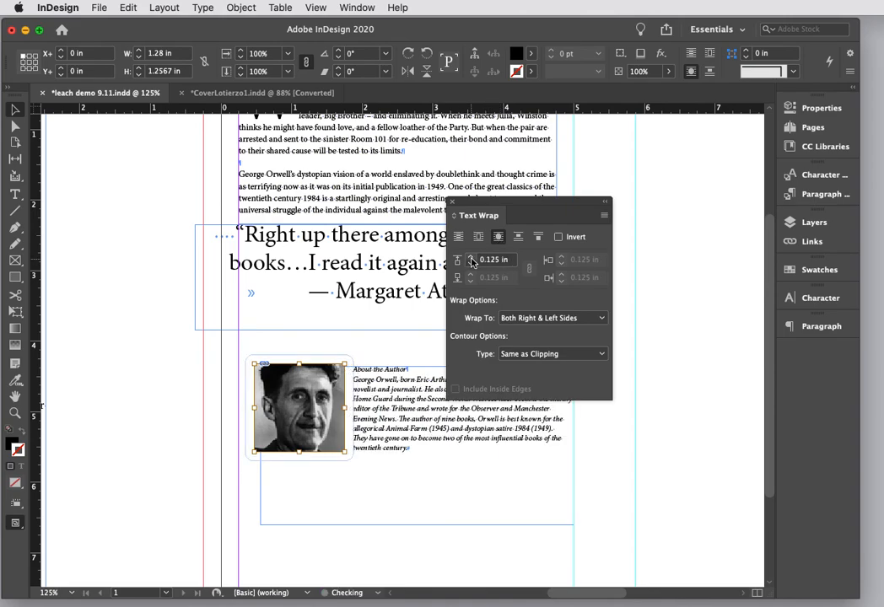
pyautogui.moveTo(506, 208); pyautogui.dragTo(642, 129)
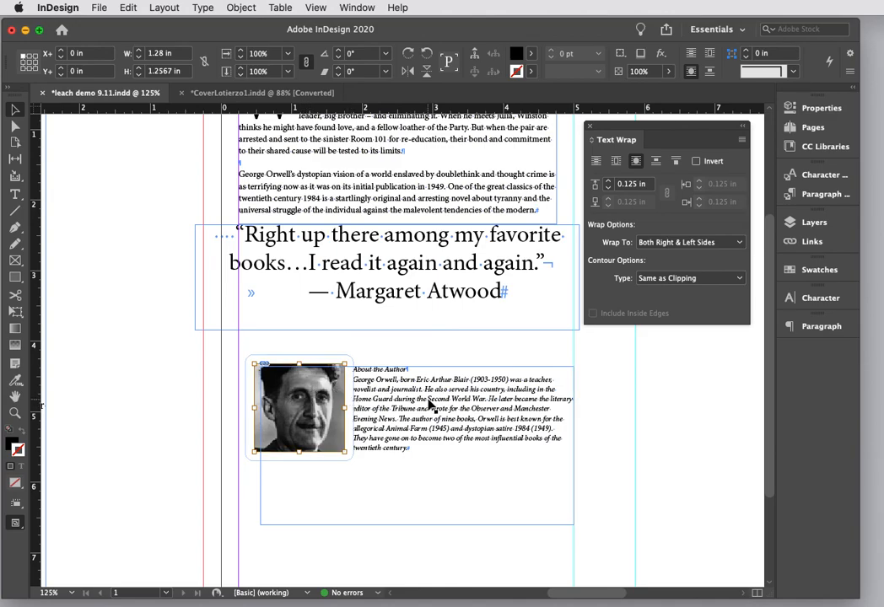
# Step: Narrow the About the Author text frame from its right side to a width of 3.57 in
pyautogui.press('super+equal')
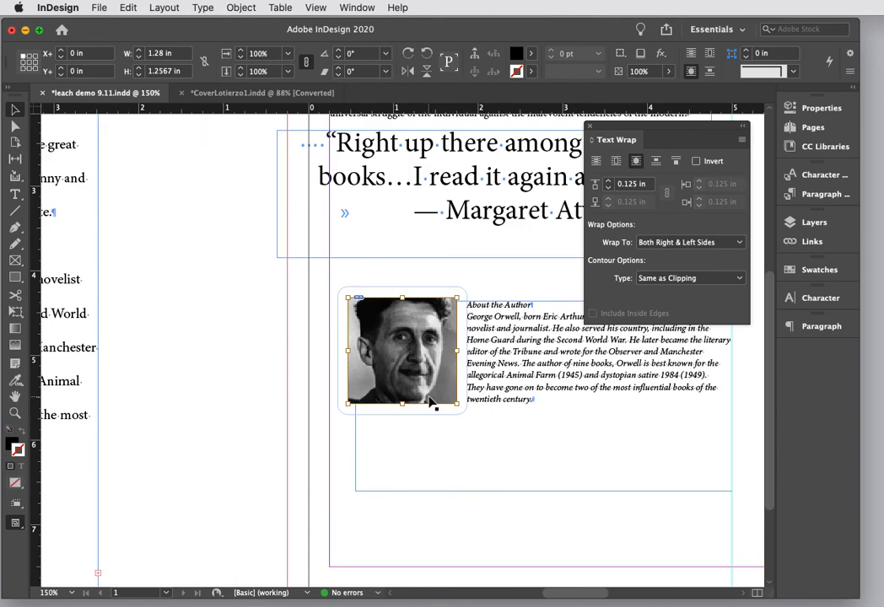
pyautogui.scroll(5, 430, 403)
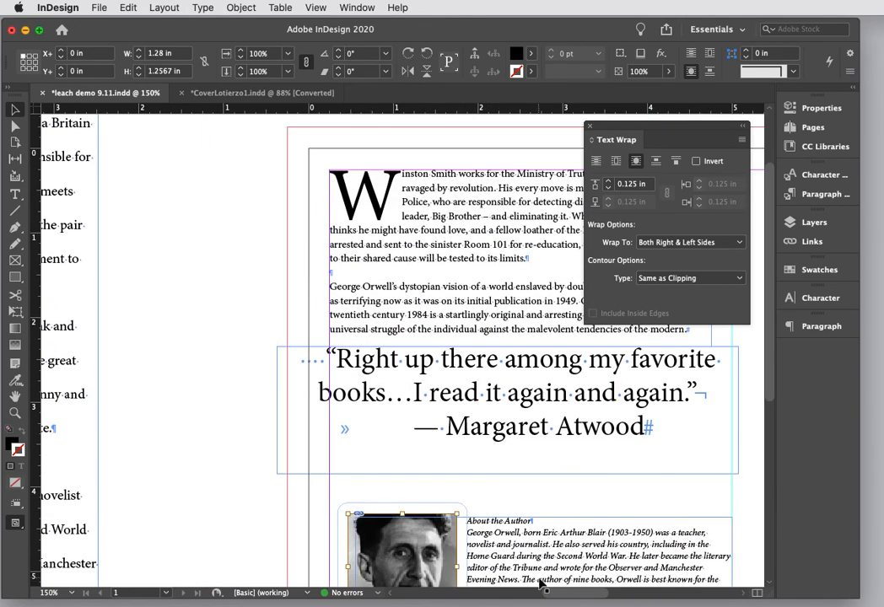
pyautogui.moveTo(545, 590); pyautogui.dragTo(569, 594)
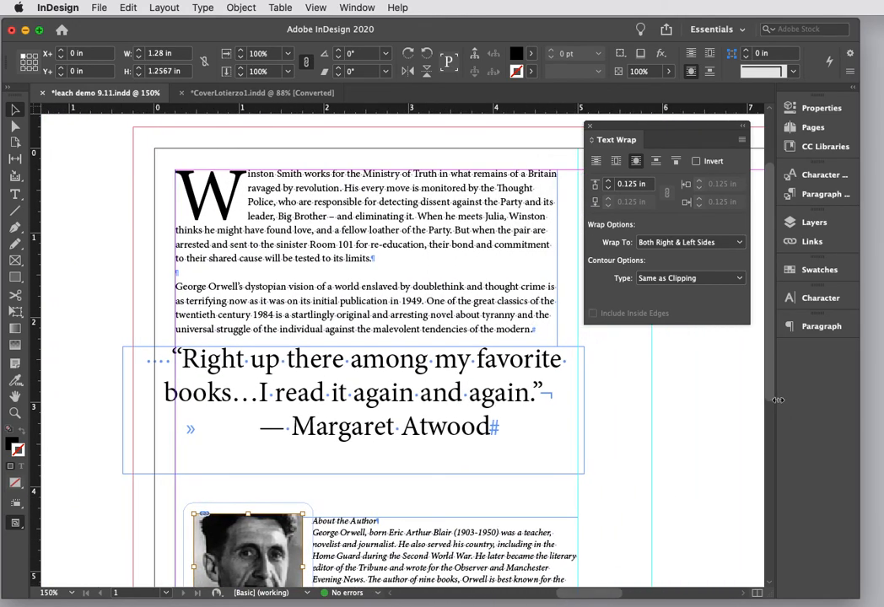
pyautogui.scroll(-4, 773, 398)
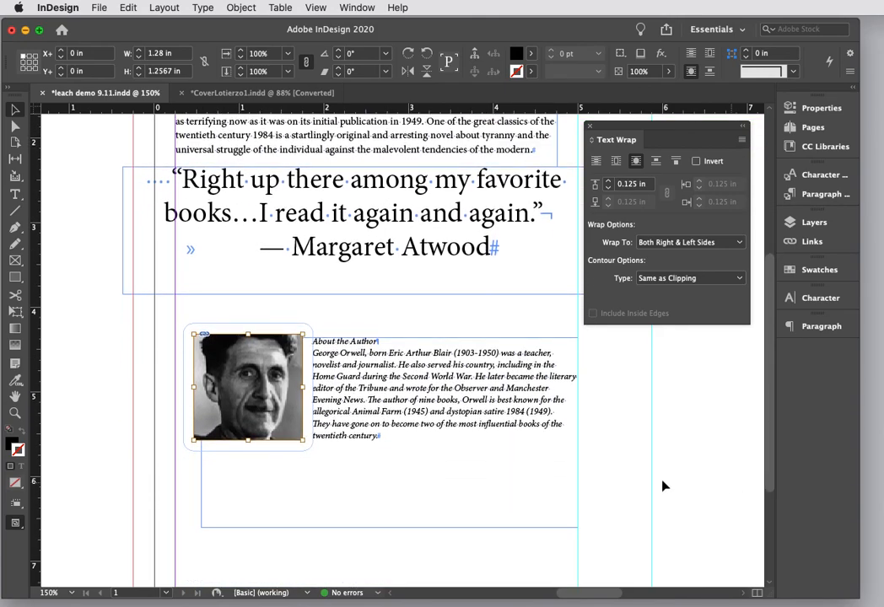
pyautogui.click(515, 421)
pyautogui.moveTo(578, 433); pyautogui.dragTo(541, 432)
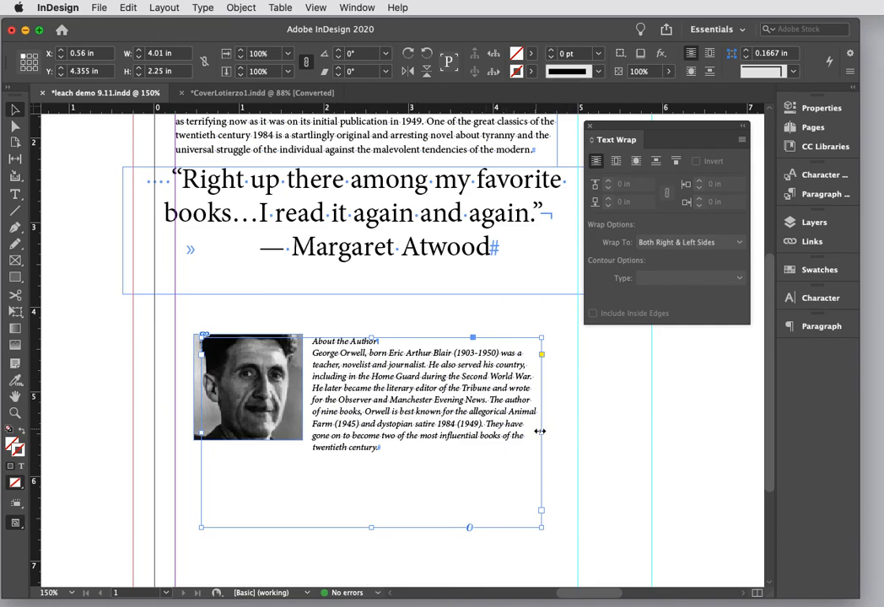
pyautogui.moveTo(540, 432); pyautogui.dragTo(504, 432)
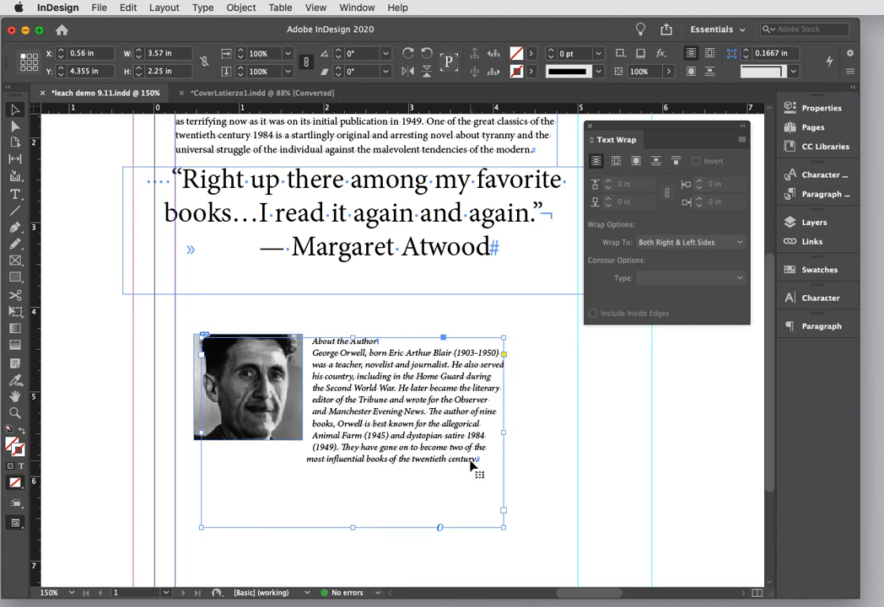
# Step: Select all the About the Author text and check its paragraph hyphenation settings
pyautogui.press('super+equal')
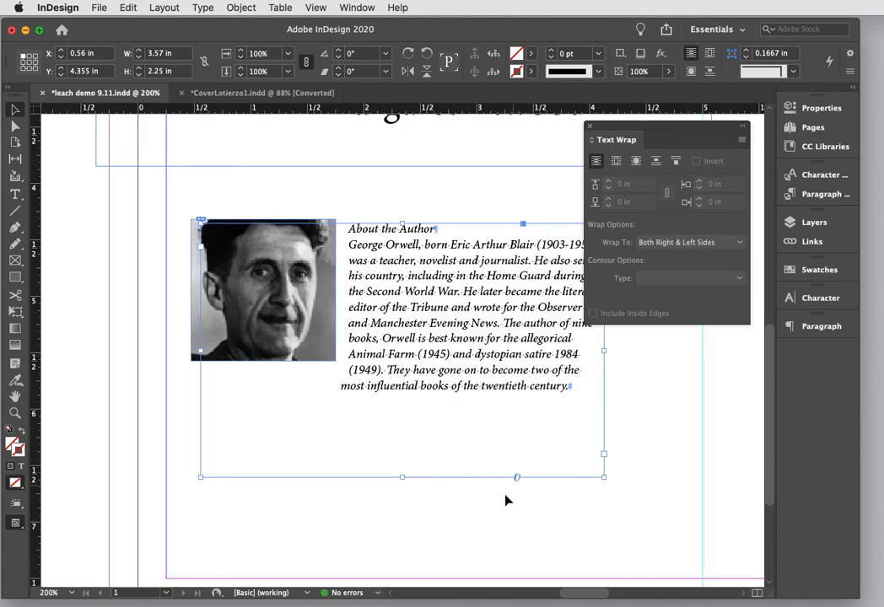
pyautogui.moveTo(569, 596); pyautogui.dragTo(574, 593)
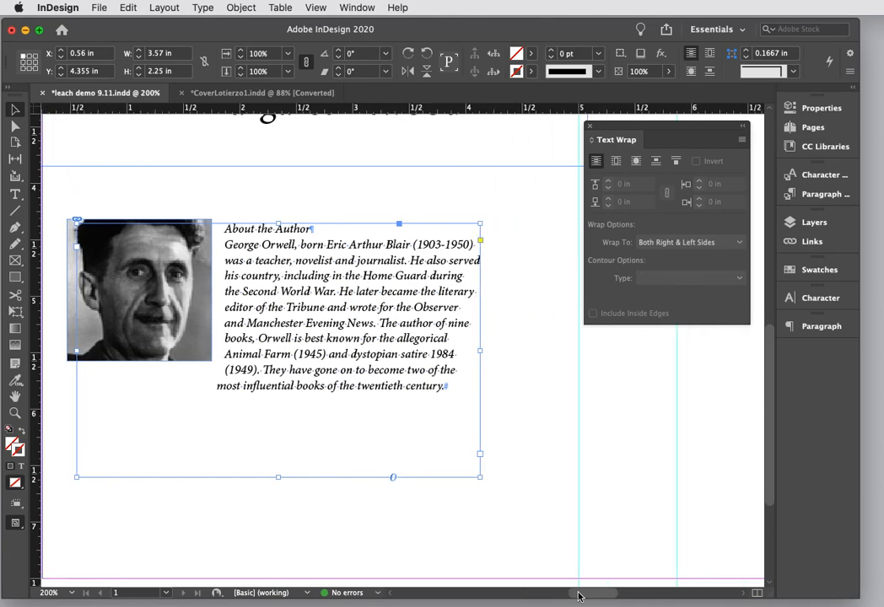
pyautogui.click(16, 194)
pyautogui.moveTo(202, 227); pyautogui.dragTo(221, 230)
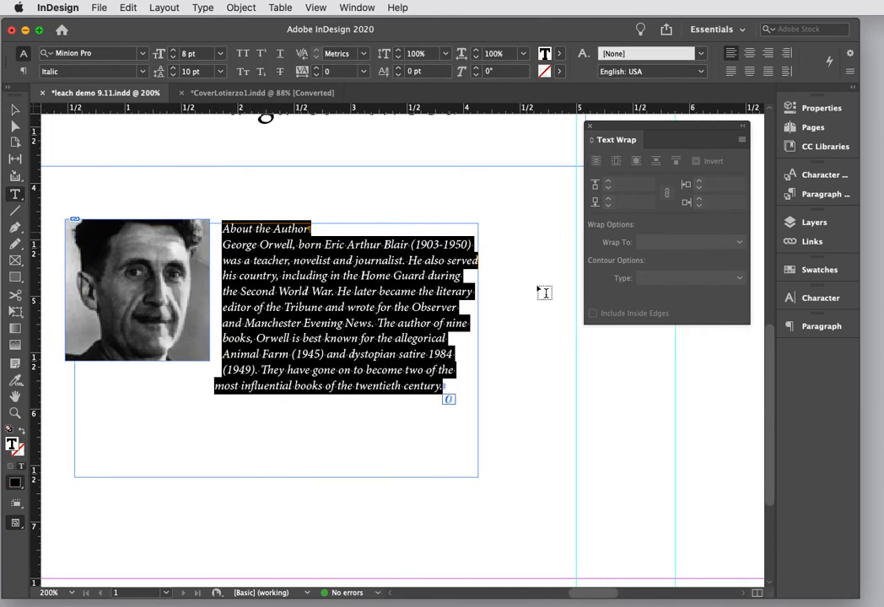
pyautogui.click(818, 328)
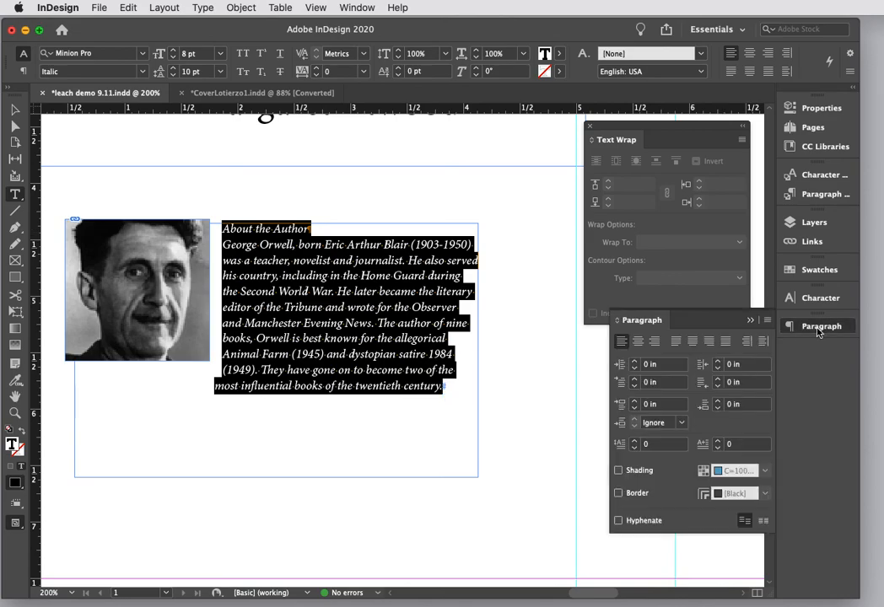
pyautogui.click(766, 320)
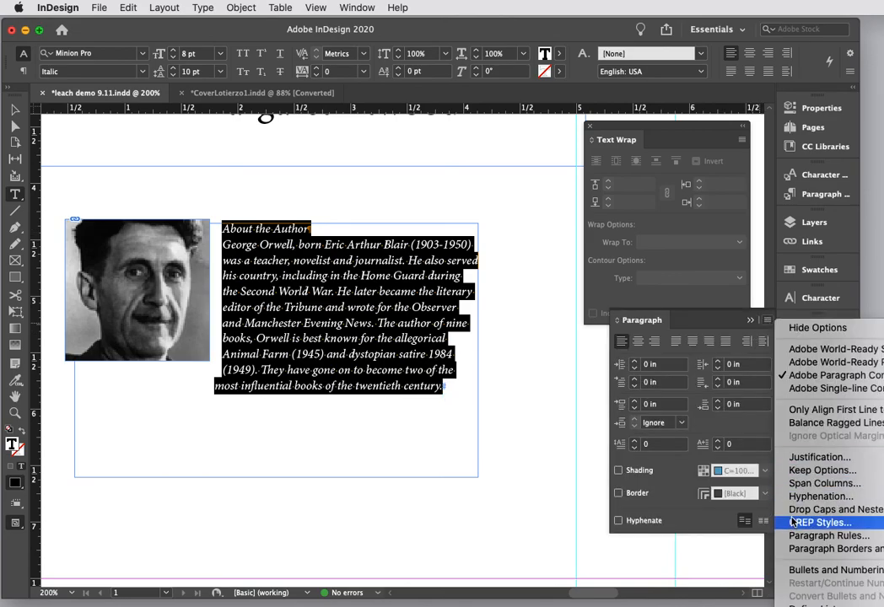
pyautogui.click(809, 496)
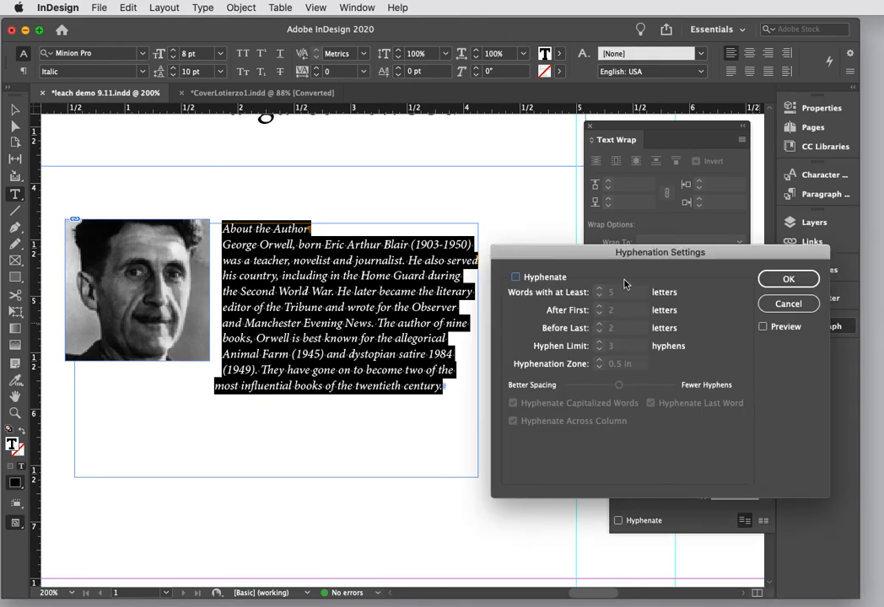
pyautogui.click(793, 280)
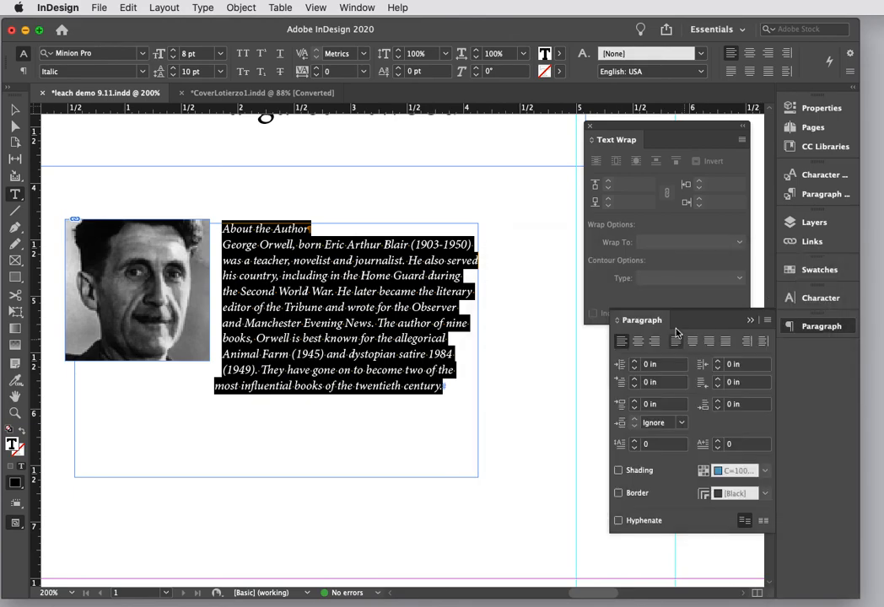
pyautogui.click(751, 321)
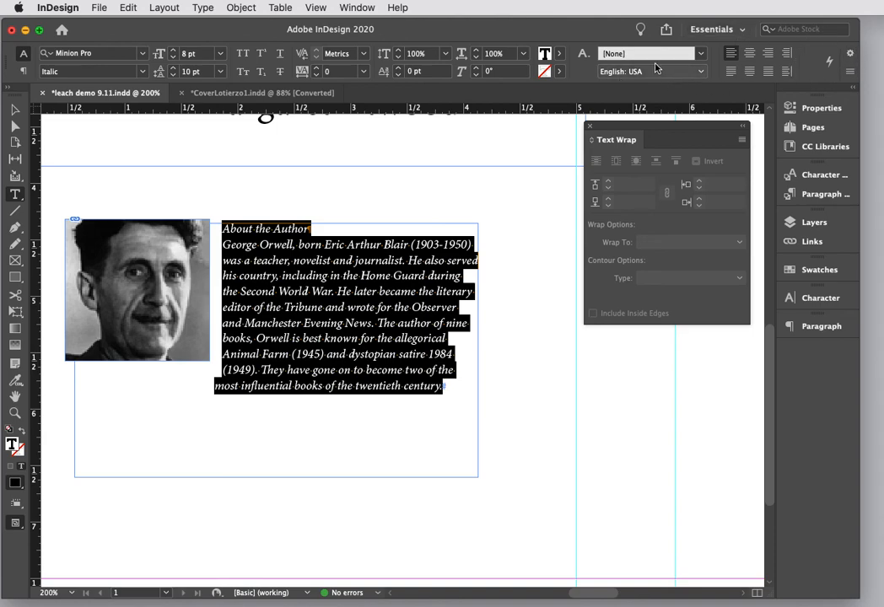
pyautogui.click(849, 74)
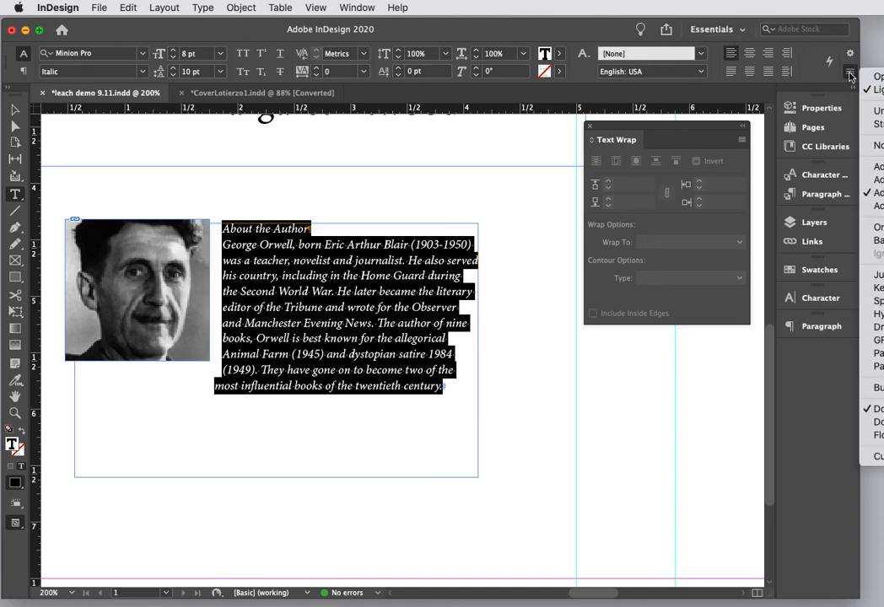
pyautogui.click(448, 153)
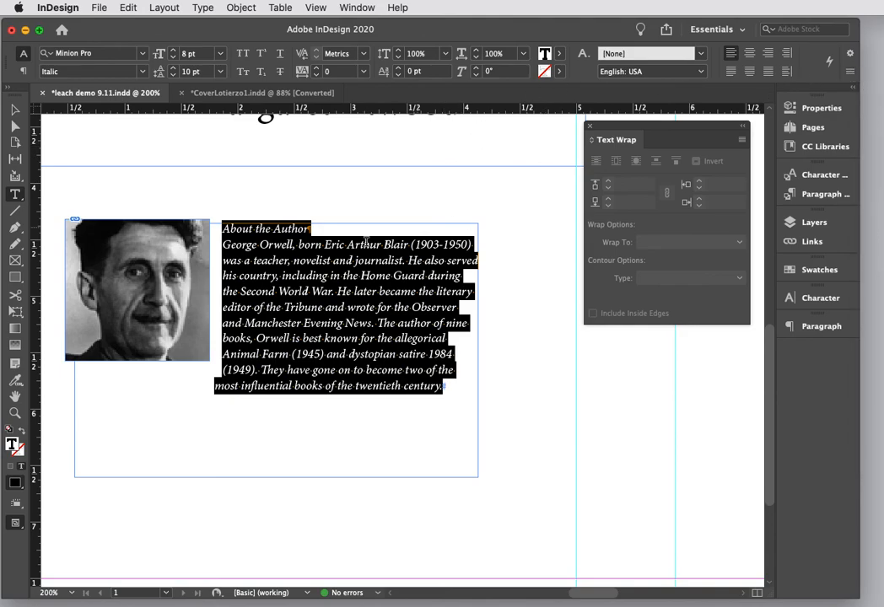
# Step: Delete the "About the Author" heading and the empty paragraph it leaves above the author text
pyautogui.click(314, 228)
pyautogui.moveTo(314, 228); pyautogui.dragTo(210, 230)
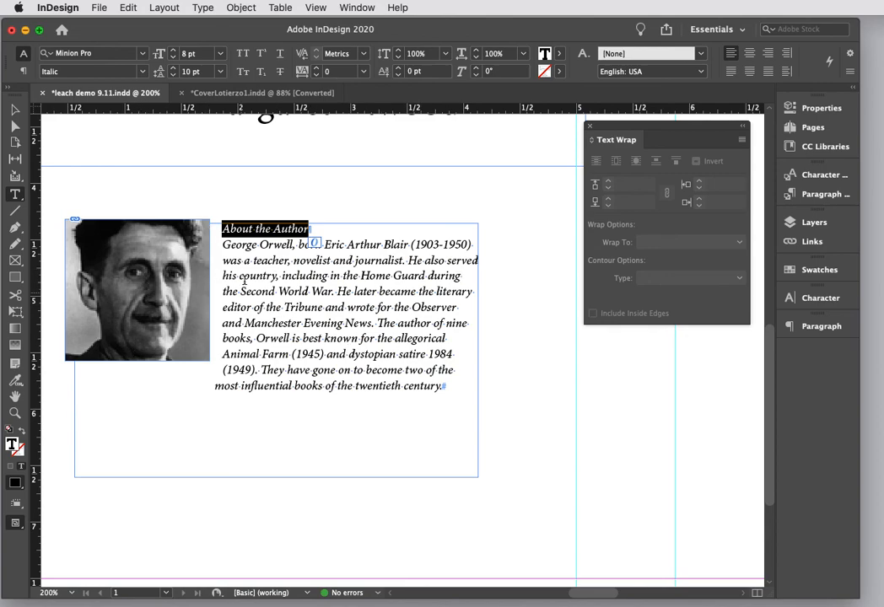
pyautogui.press('BackSpace')
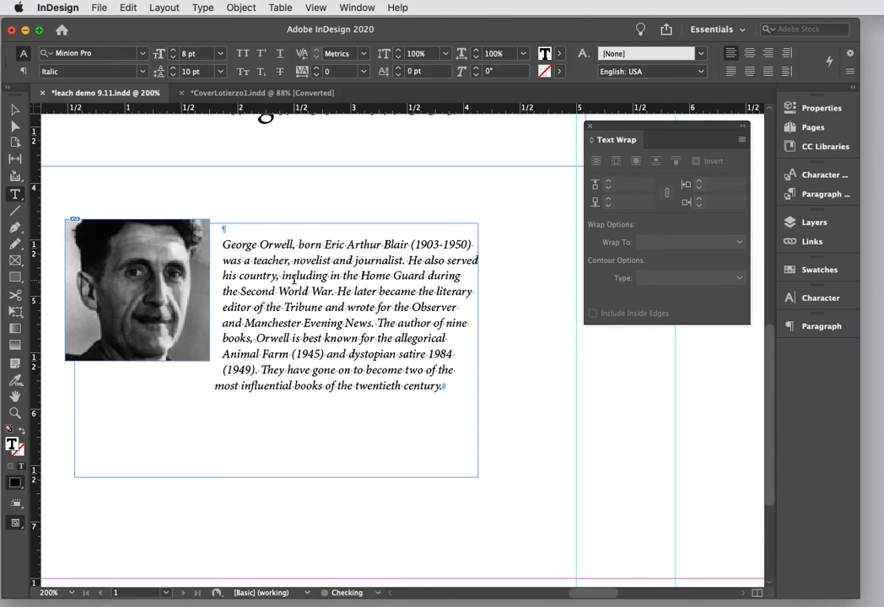
pyautogui.moveTo(219, 230); pyautogui.dragTo(248, 228)
pyautogui.press('BackSpace')
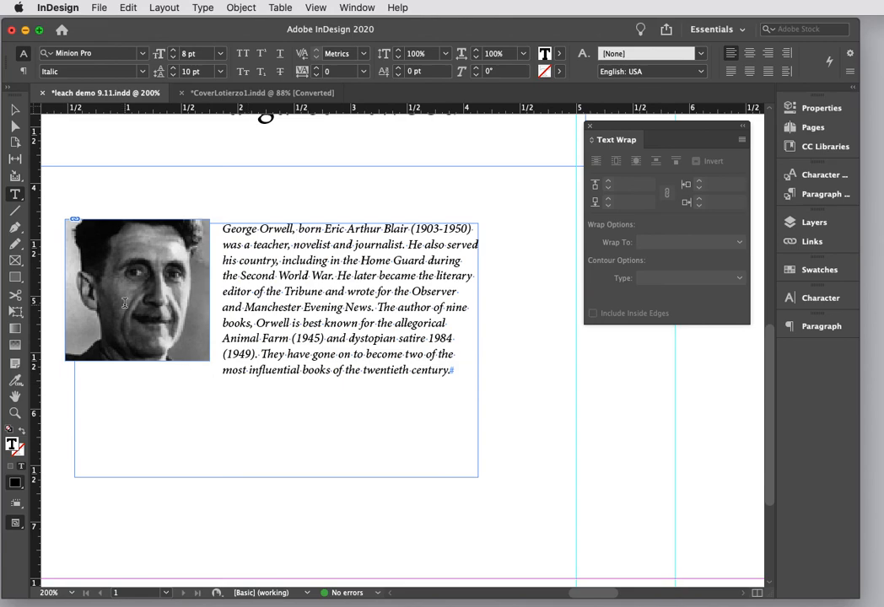
# Step: Move the portrait to X 0.64 in, Y 4.135 in and extend the author text frame's top edge up to Y 4.195 in
pyautogui.click(15, 111)
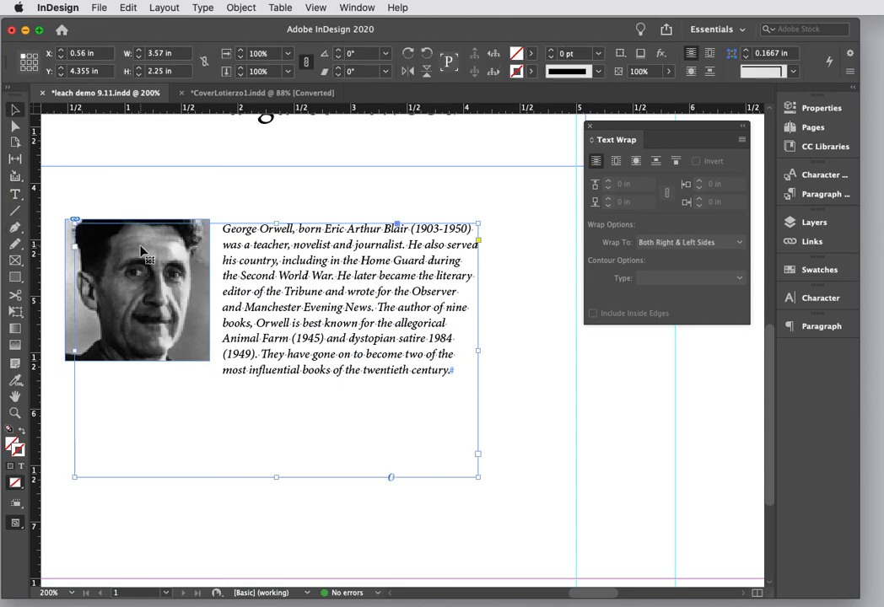
pyautogui.moveTo(142, 253); pyautogui.dragTo(71, 264)
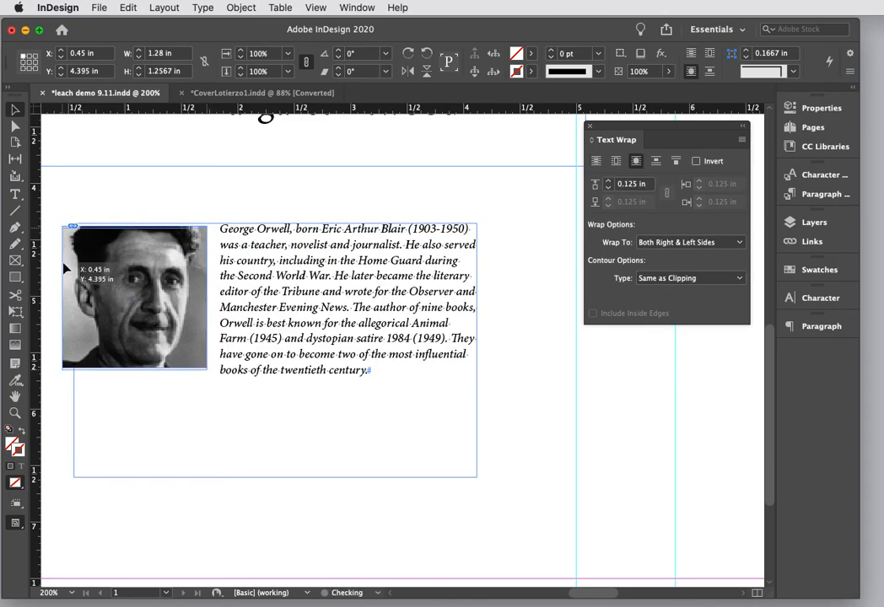
pyautogui.moveTo(62, 264); pyautogui.dragTo(97, 240)
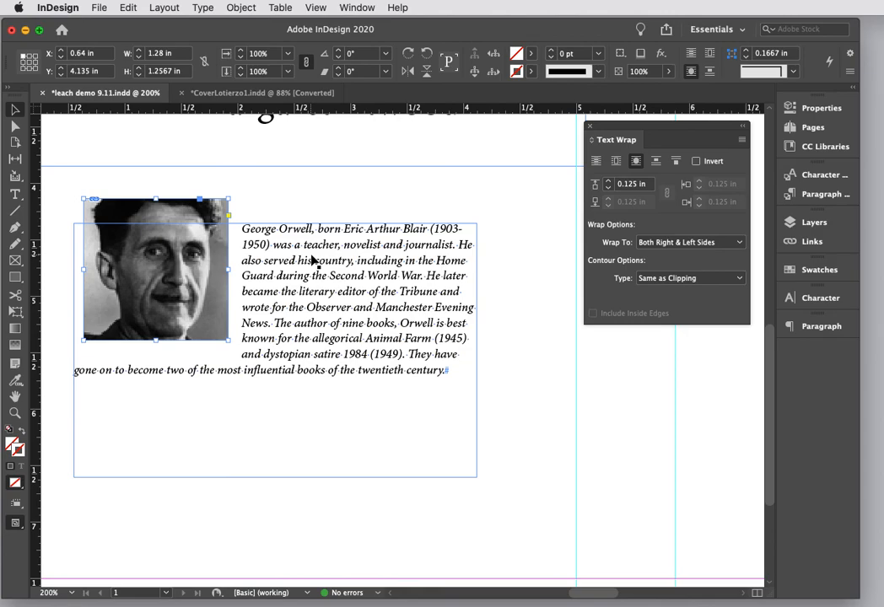
pyautogui.click(384, 229)
pyautogui.moveTo(277, 224); pyautogui.dragTo(277, 206)
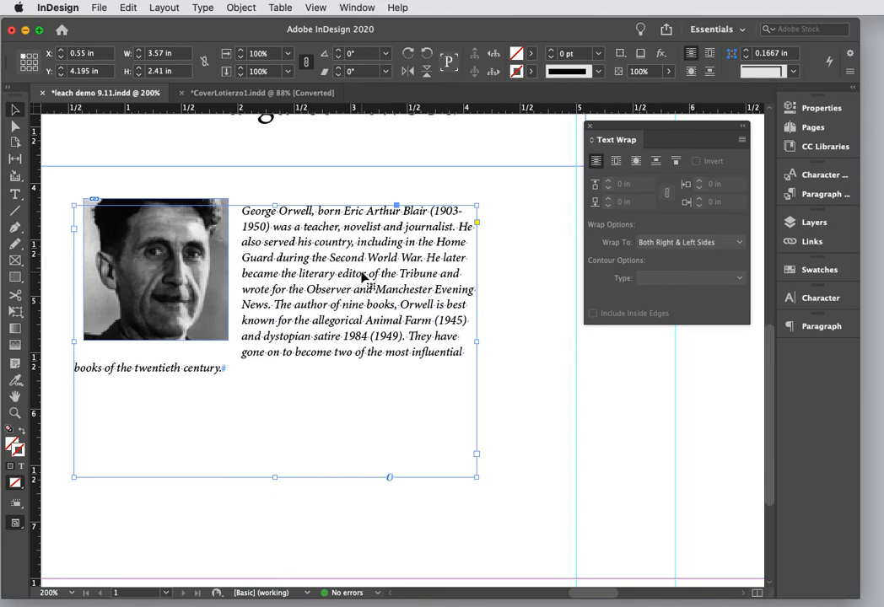
# Step: Increase all the author text to 10 pt and return to the Selection tool
pyautogui.click(19, 195)
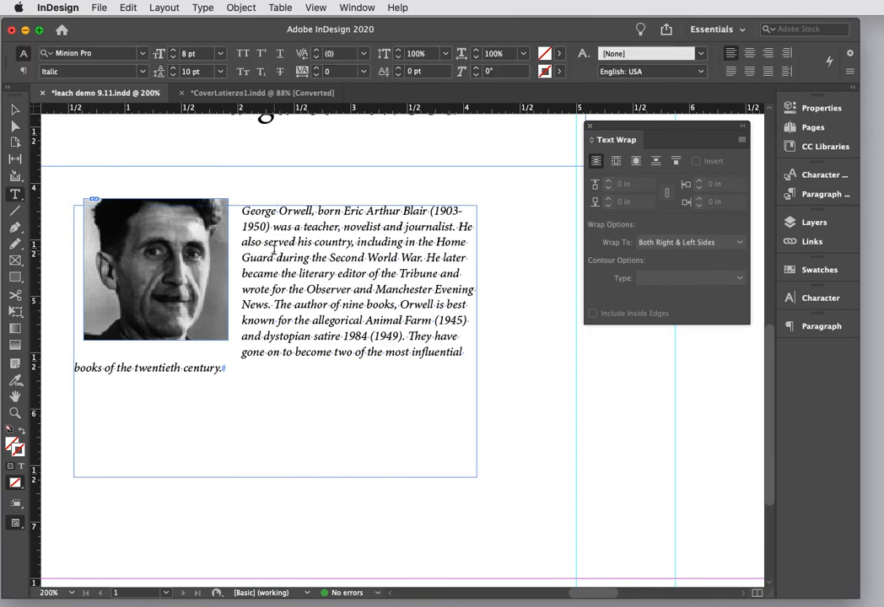
pyautogui.click(258, 232)
pyautogui.press('super+a')
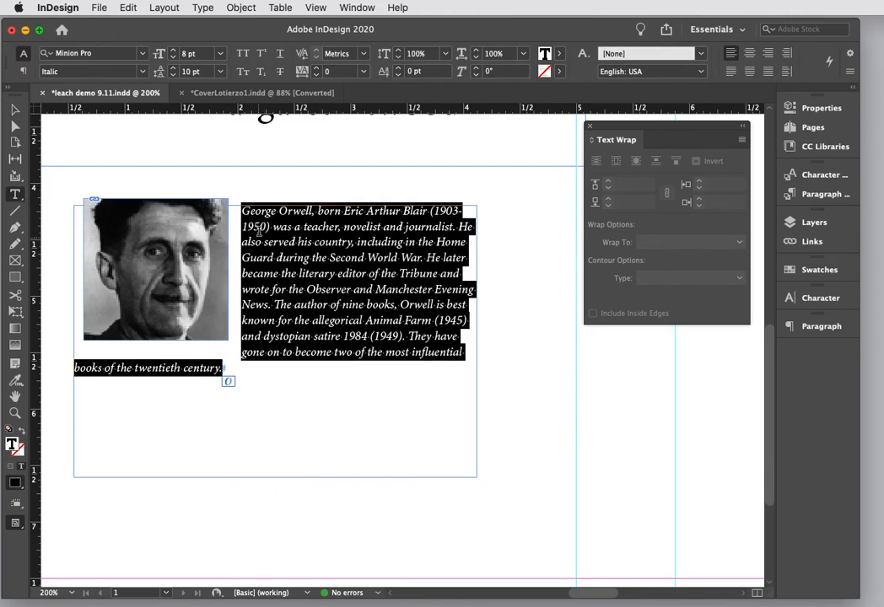
pyautogui.click(176, 50)
pyautogui.click(176, 49)
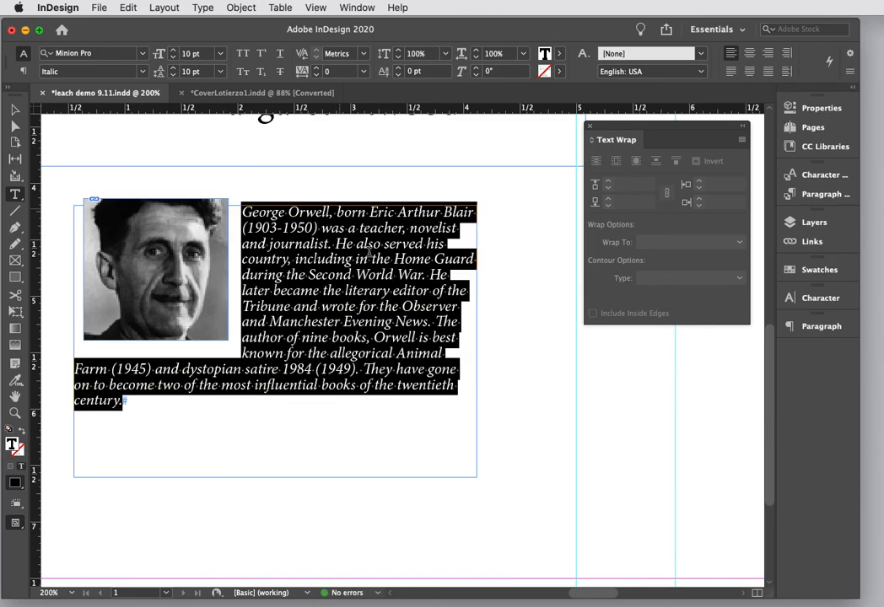
pyautogui.click(15, 110)
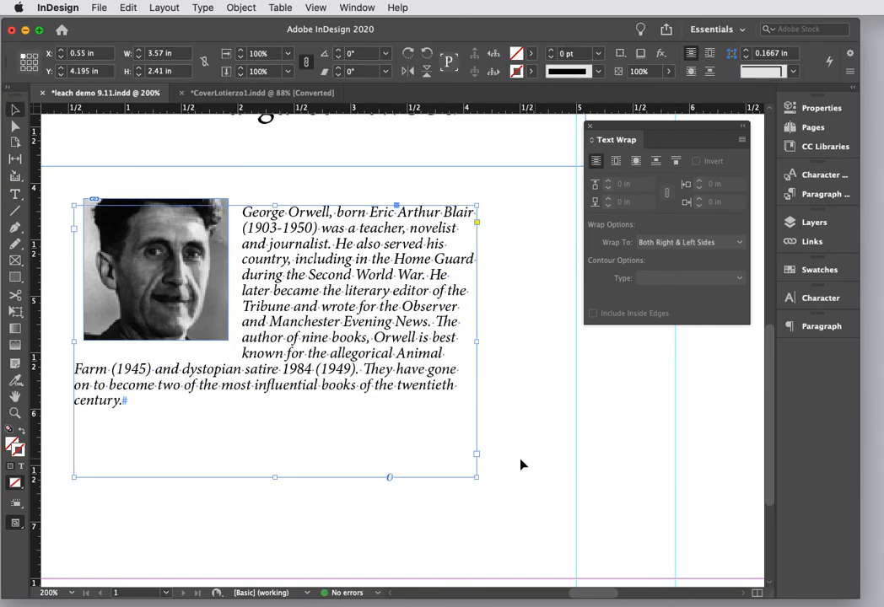
# Step: Set the leading of all the author text to 12 pt and return to the Selection tool
pyautogui.click(15, 194)
pyautogui.click(305, 283)
pyautogui.hotkey('ctrl', 'a')
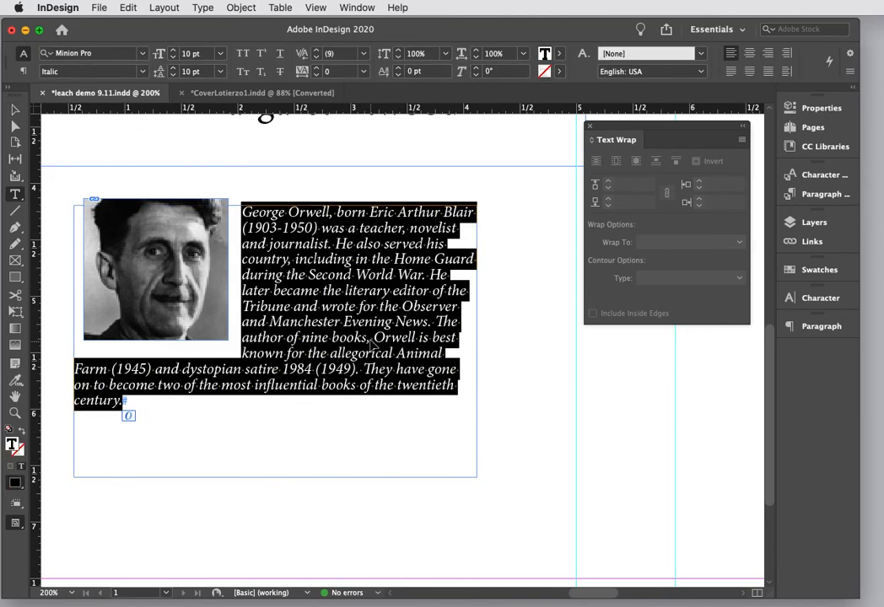
pyautogui.click(173, 68)
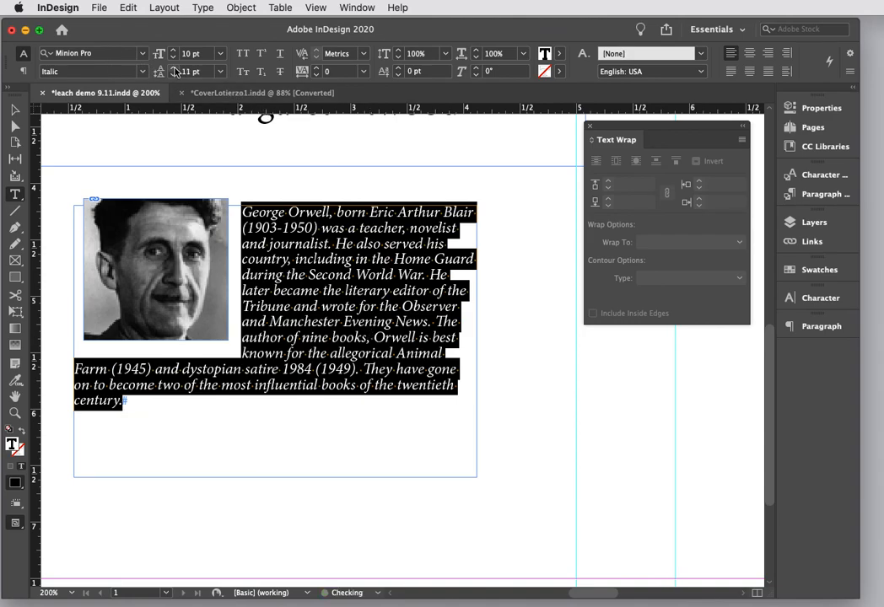
pyautogui.click(173, 68)
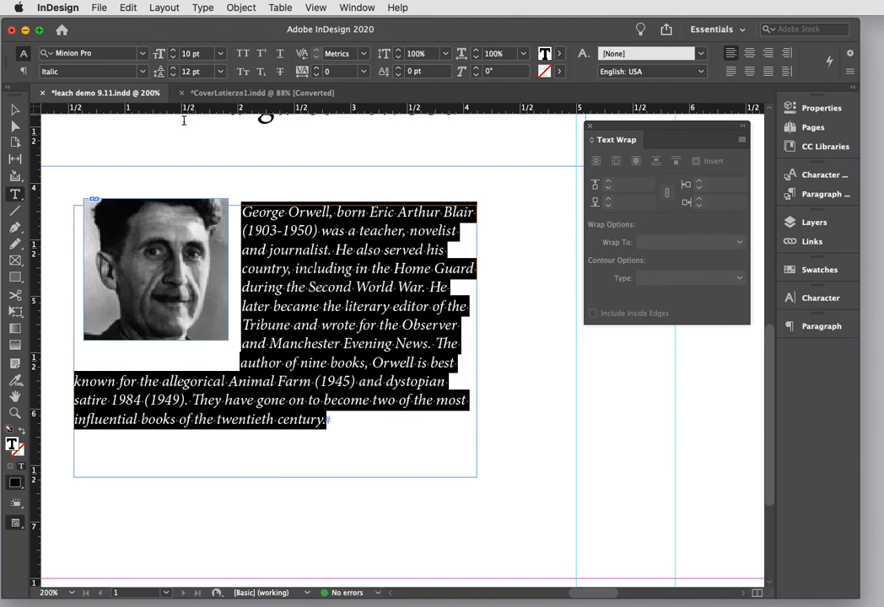
pyautogui.click(14, 109)
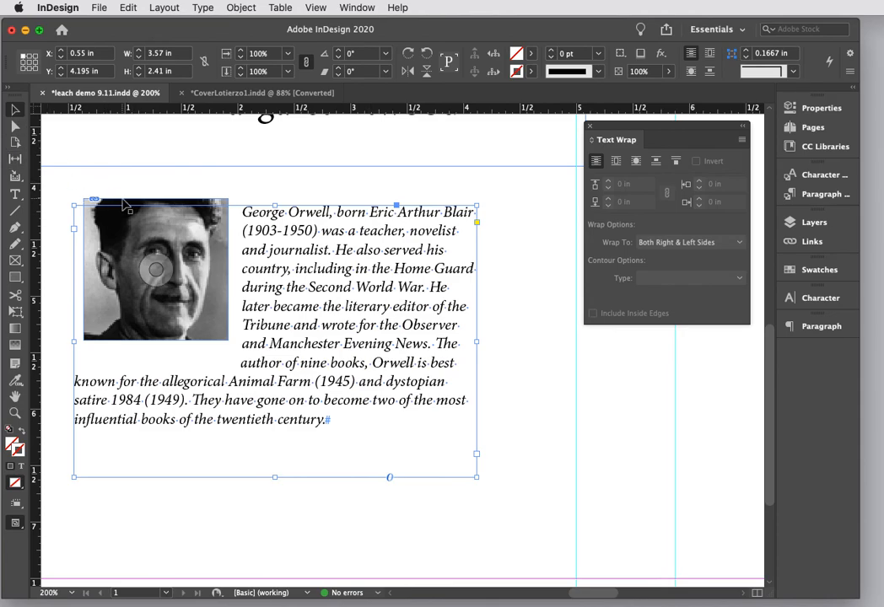
# Step: Align the portrait with the author text frame's top-left corner at X 0.55 in, Y 4.195 in, and shorten the frame to 2.05 in high
pyautogui.moveTo(122, 205)
pyautogui.mouseDown()
pyautogui.moveTo(121, 219)
pyautogui.moveTo(115, 212)
pyautogui.mouseUp()
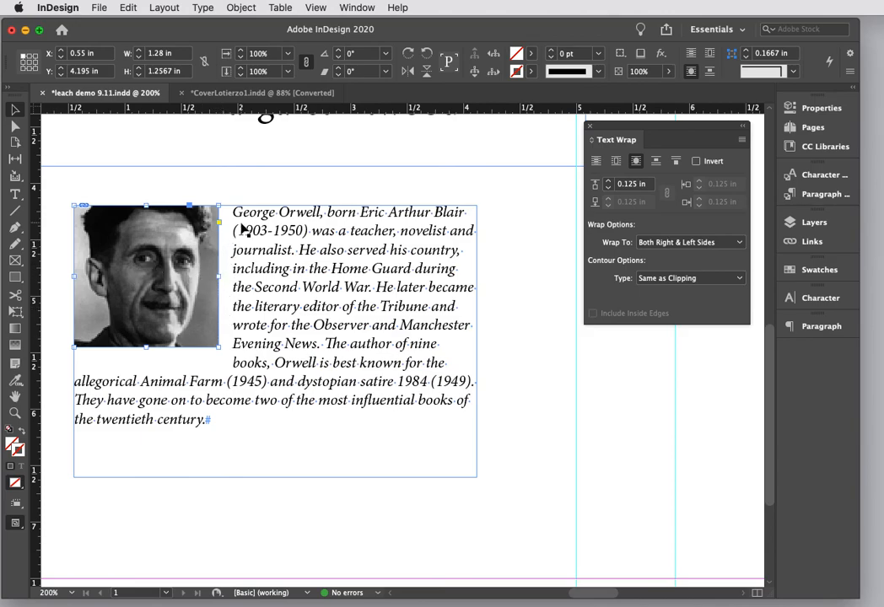
pyautogui.click(295, 452)
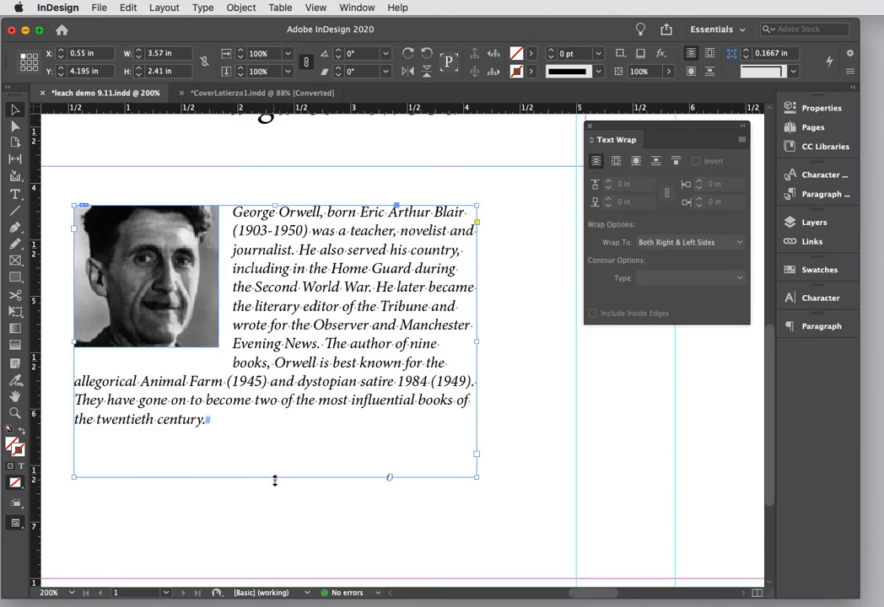
pyautogui.moveTo(275, 478); pyautogui.dragTo(282, 438)
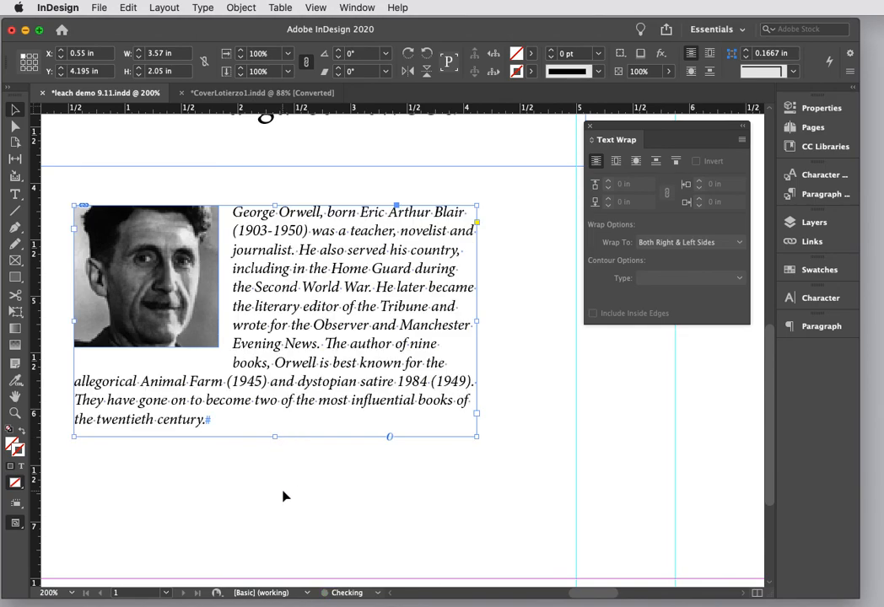
pyautogui.click(284, 495)
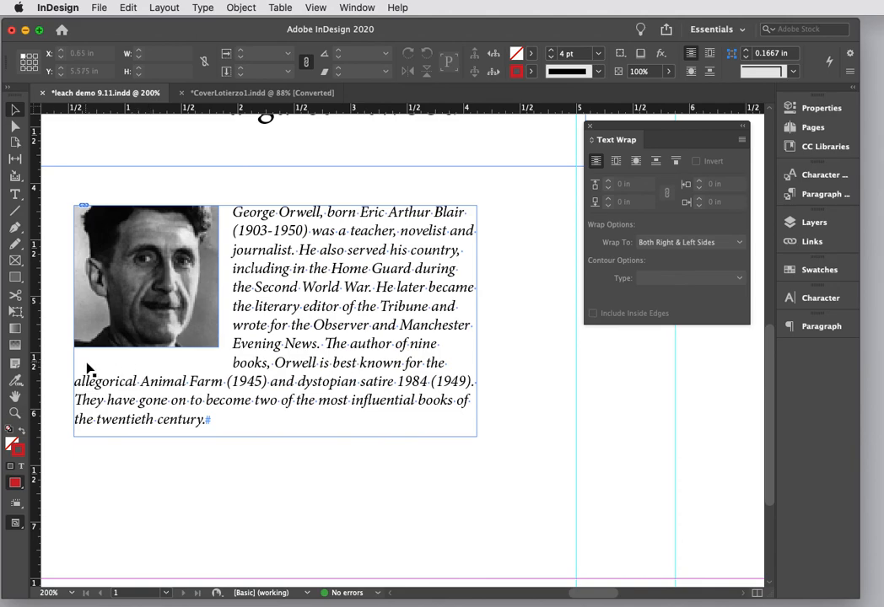
# Step: Try portrait text wrap offsets of 0.1875 in and 0.0625 in, and set the offset back to 0.125 in
pyautogui.click(179, 278)
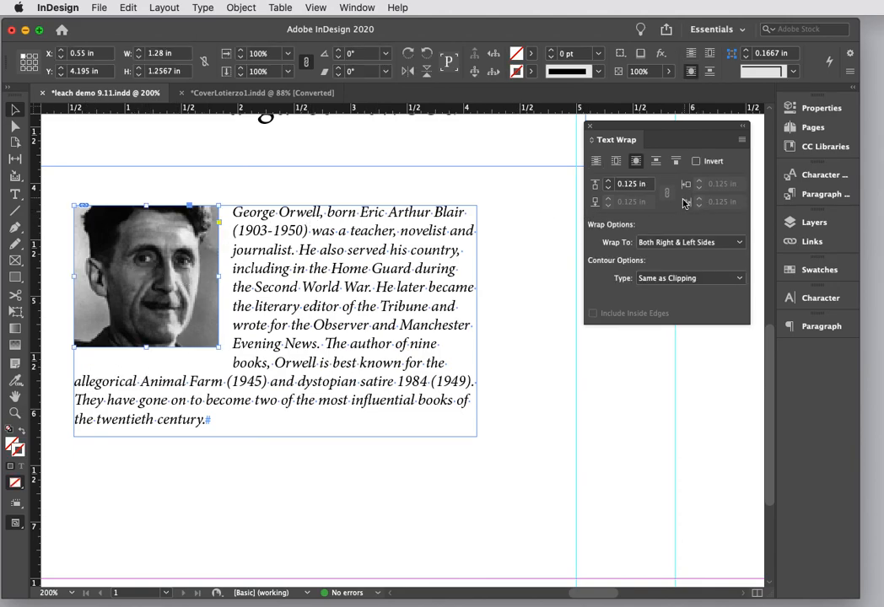
pyautogui.click(608, 182)
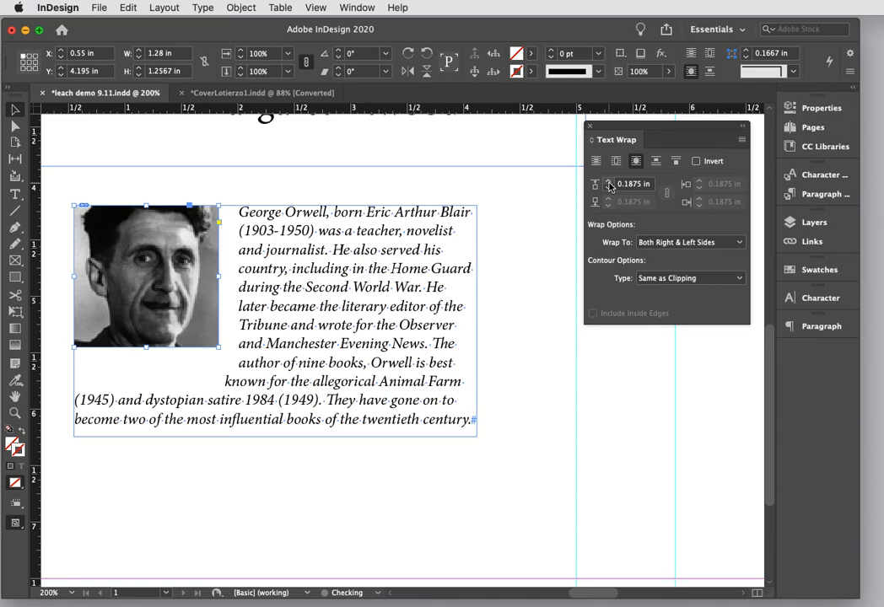
pyautogui.click(608, 188)
pyautogui.click(608, 189)
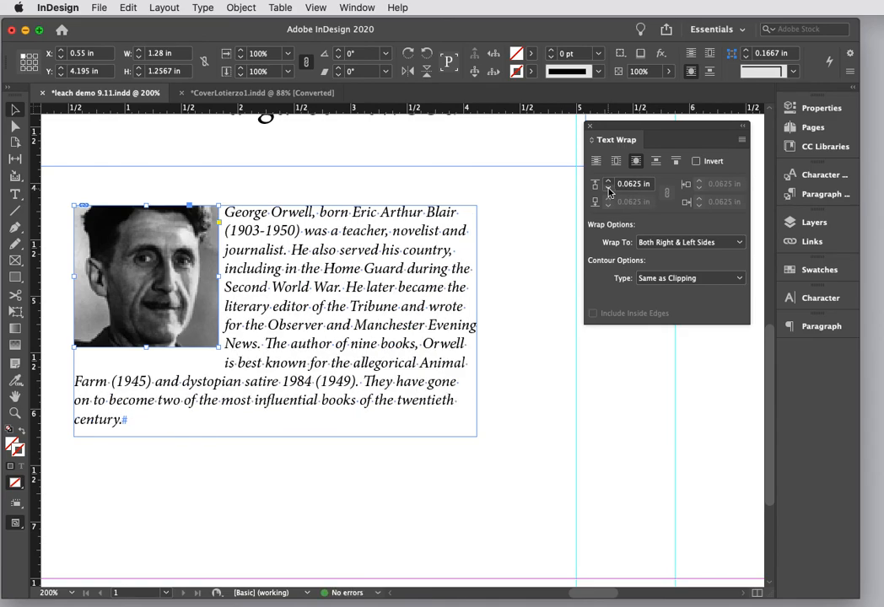
pyautogui.click(608, 182)
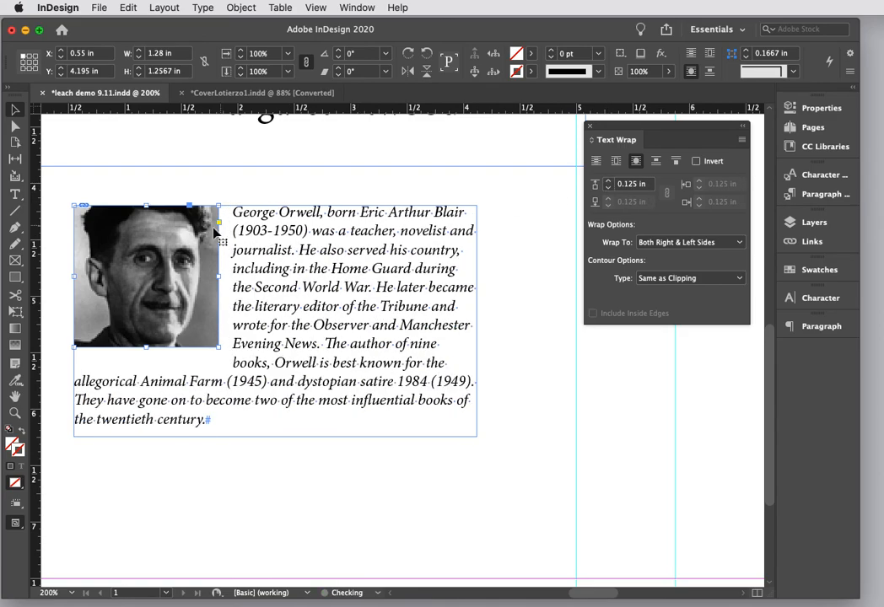
# Step: Nudge the portrait down in small steps to Y 4.2228 in, near the first line of the author text
pyautogui.press('Down')
pyautogui.press('Down')
pyautogui.press('Down')
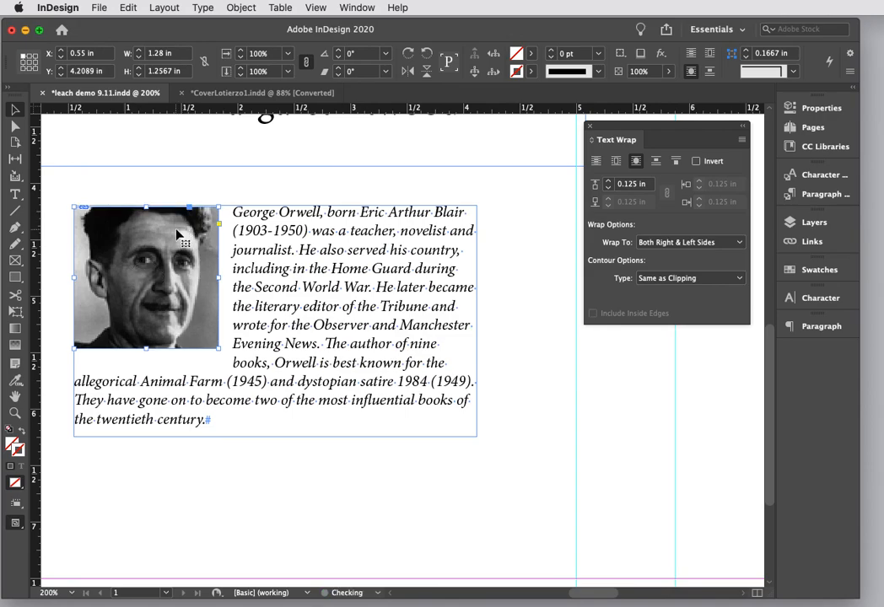
pyautogui.press('Down')
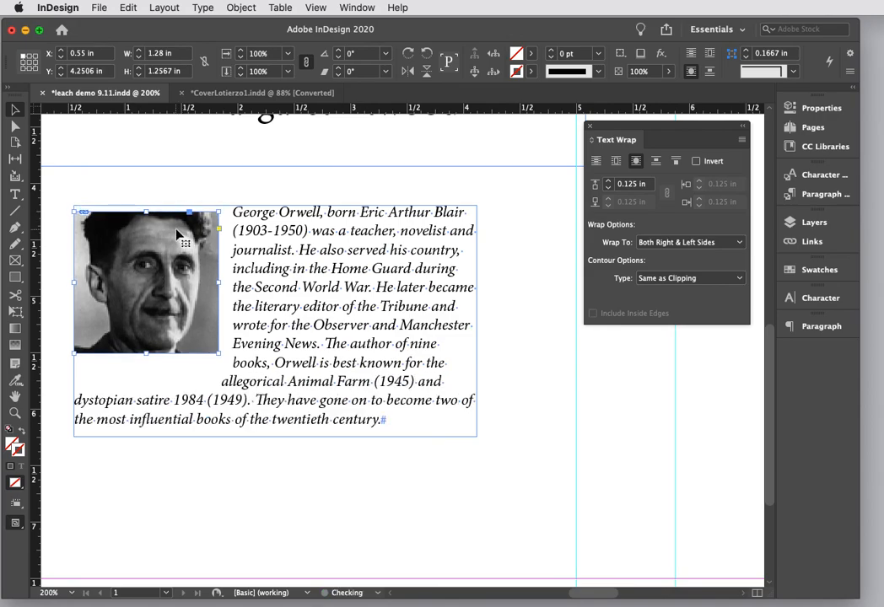
pyautogui.press('Up')
pyautogui.click(244, 192)
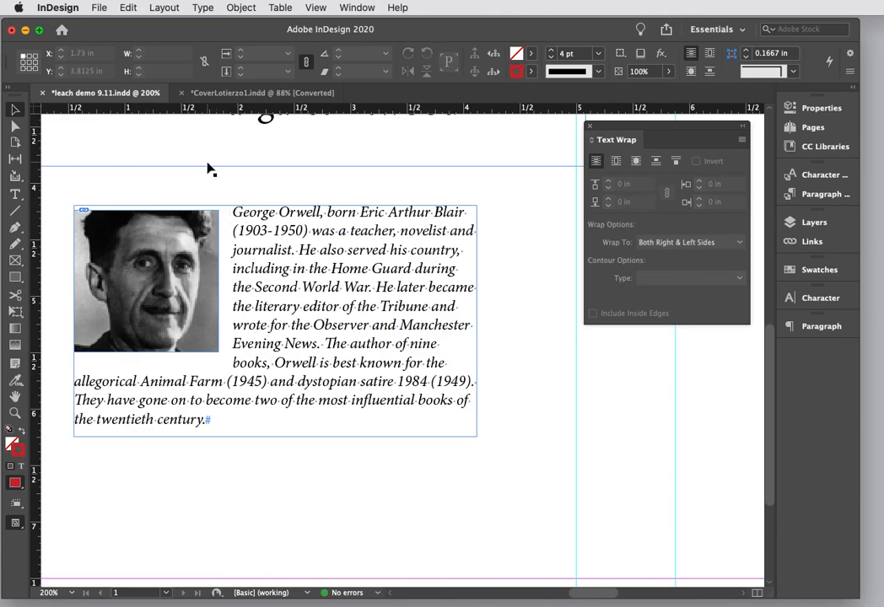
pyautogui.click(213, 255)
pyautogui.press('Up')
pyautogui.press('Up')
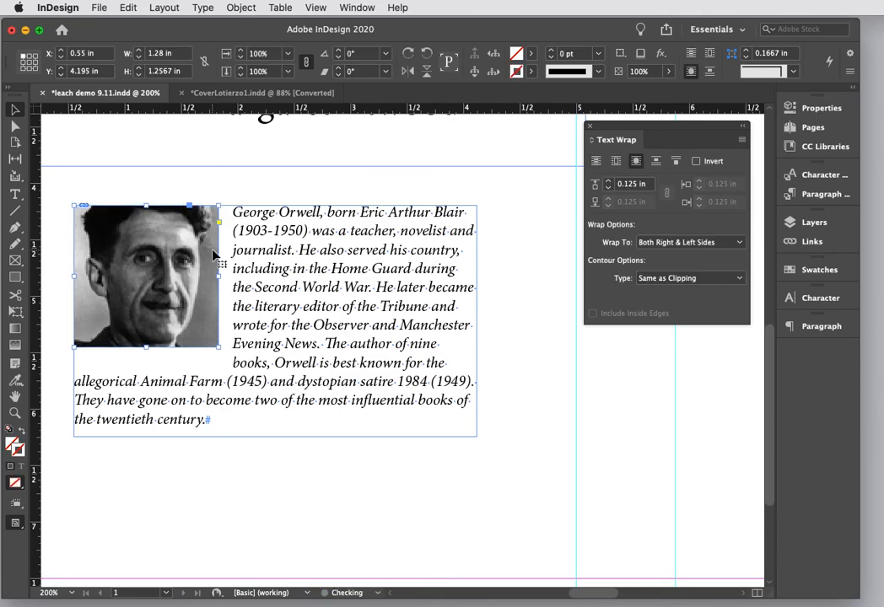
pyautogui.press('super+z')
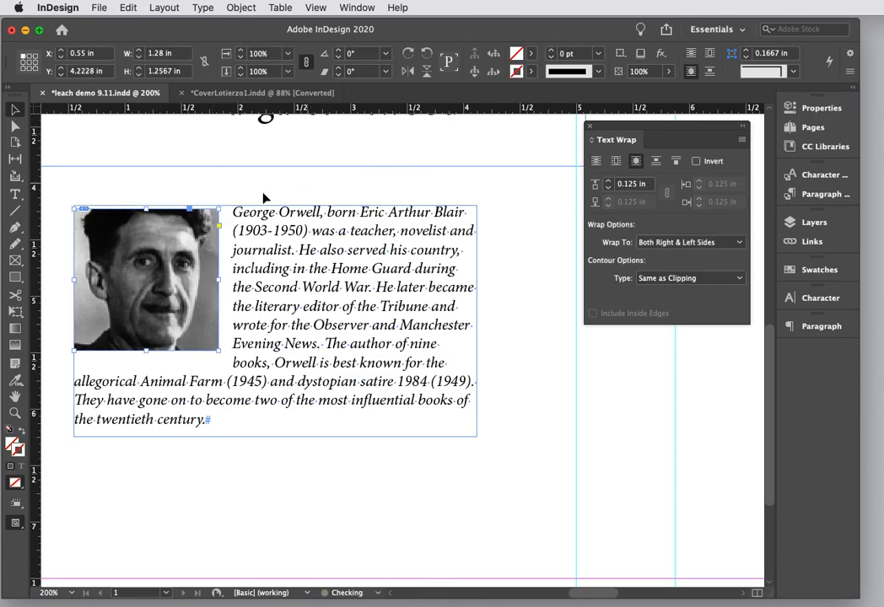
pyautogui.click(224, 156)
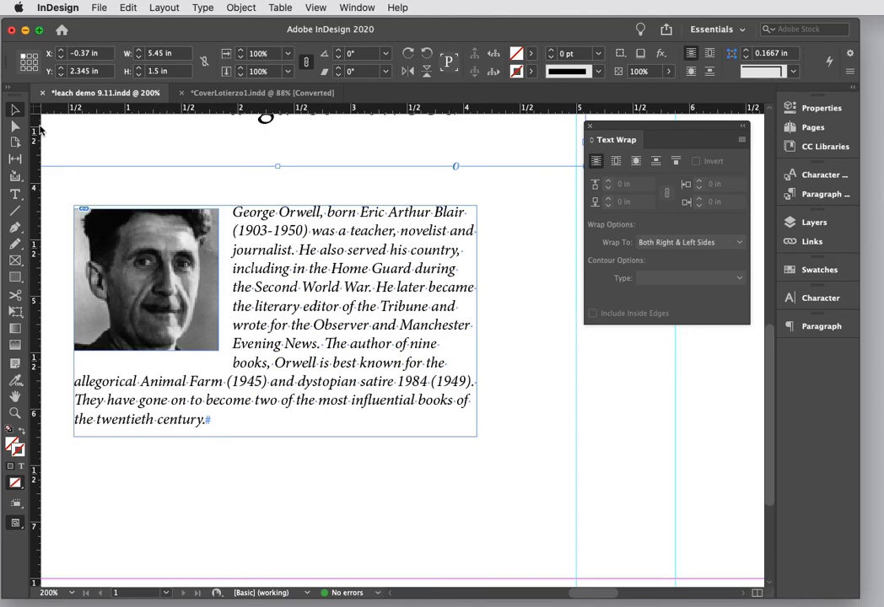
# Step: Group the portrait with the author text frame and move the group slightly up and to the left on the back cover
pyautogui.click(131, 229)
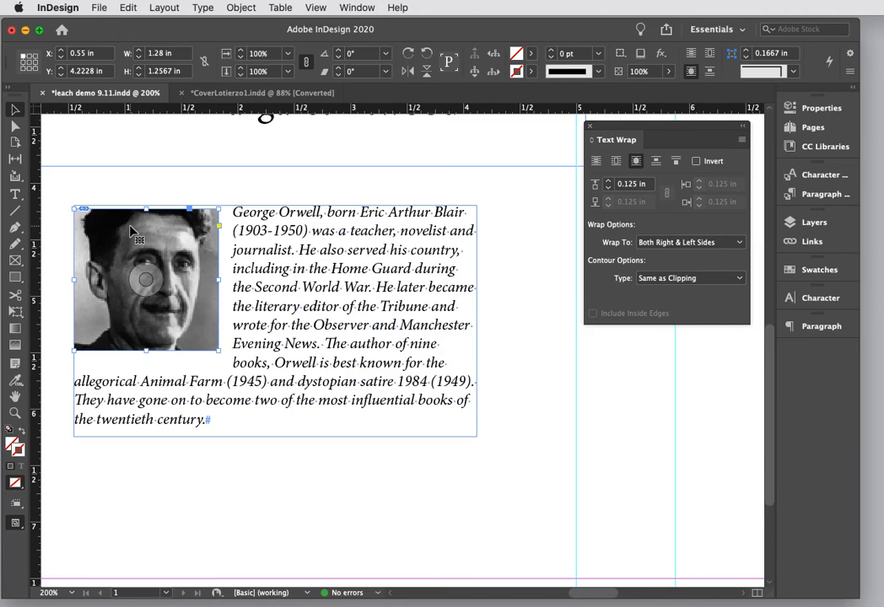
pyautogui.click(304, 248)
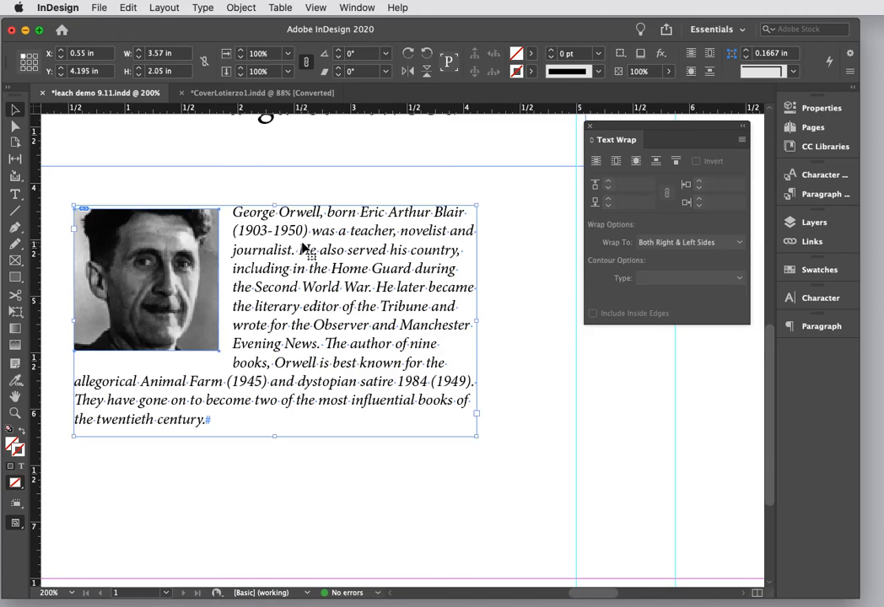
pyautogui.click(242, 8)
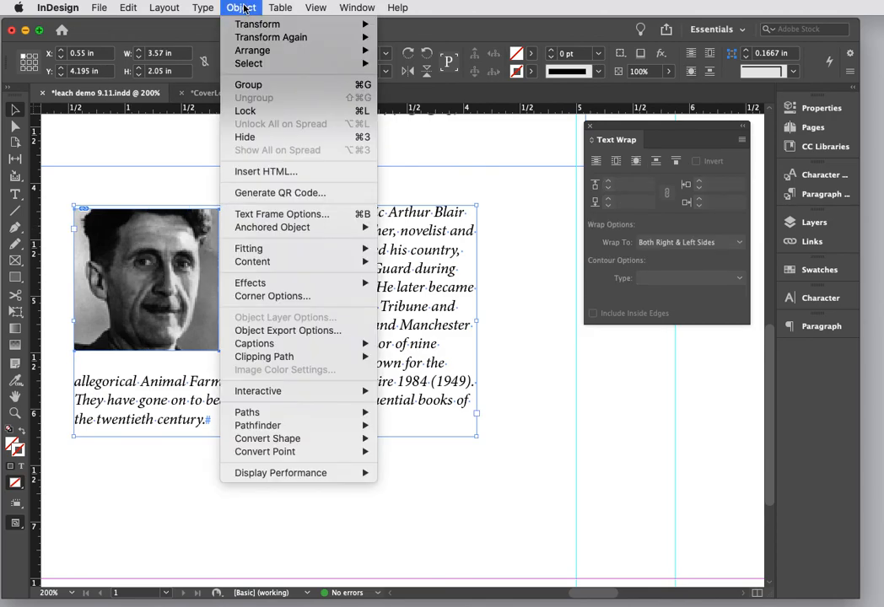
pyautogui.click(246, 86)
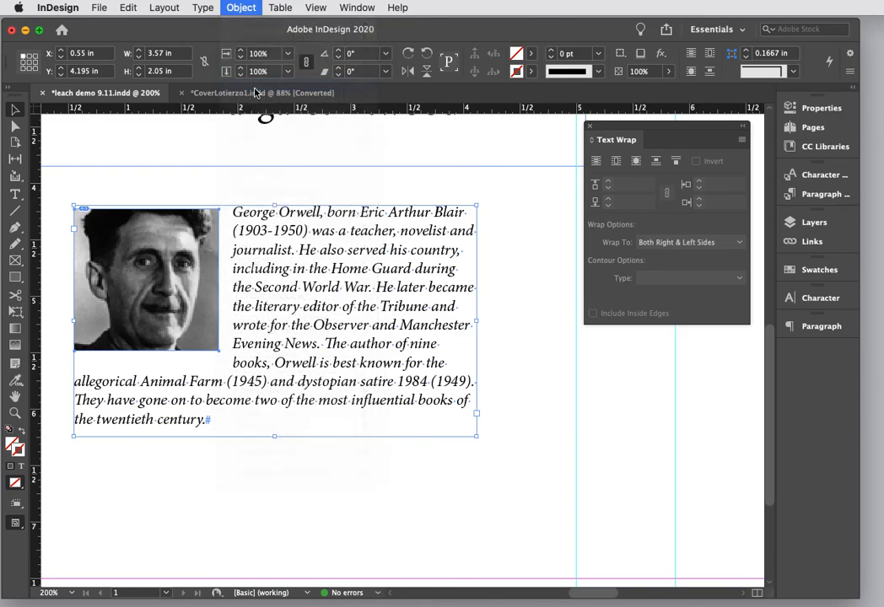
pyautogui.press('super+1')
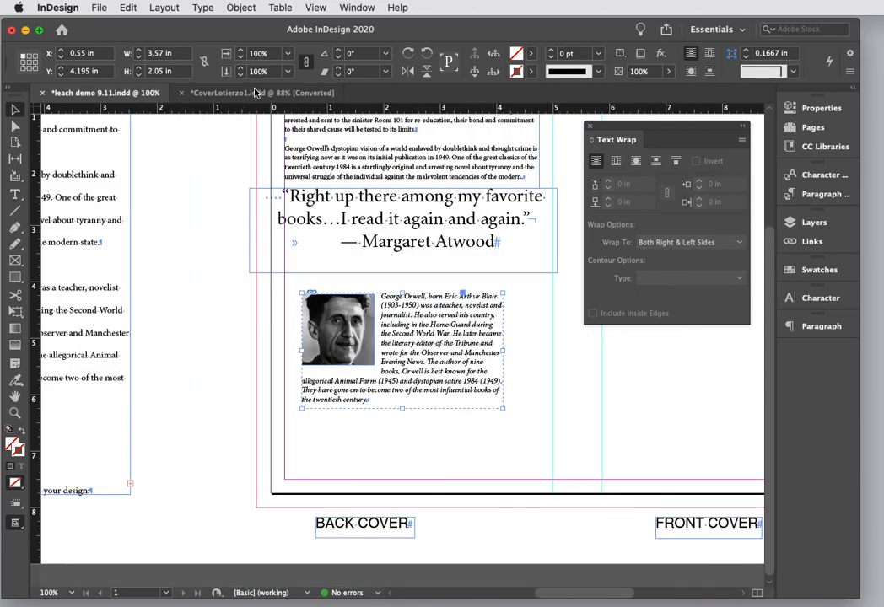
pyautogui.moveTo(454, 336)
pyautogui.mouseDown()
pyautogui.moveTo(494, 334)
pyautogui.moveTo(447, 330)
pyautogui.mouseUp()
pyautogui.click(332, 473)
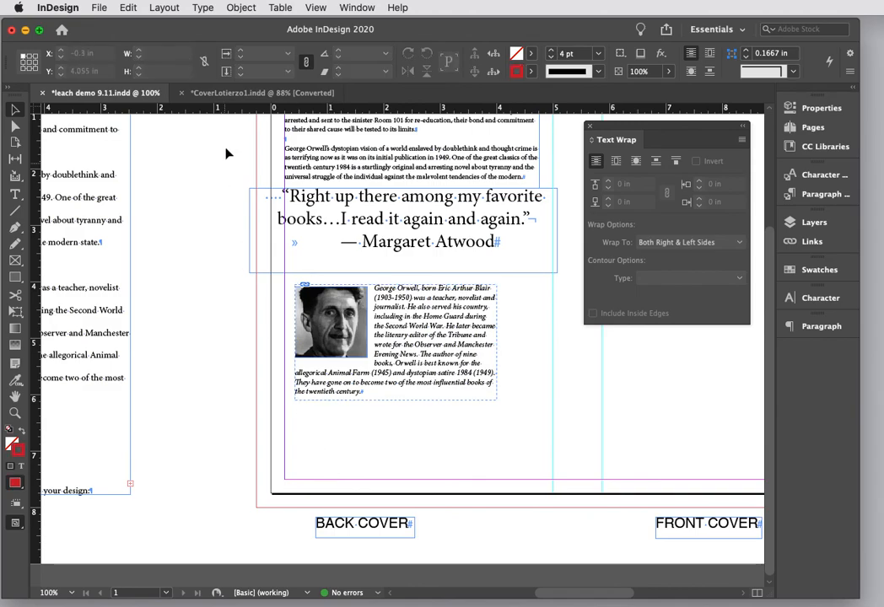
# Step: Place barcode.tif from the parts downloaded folder and move it into the lower-left corner of the back cover's margins
pyautogui.click(162, 11)
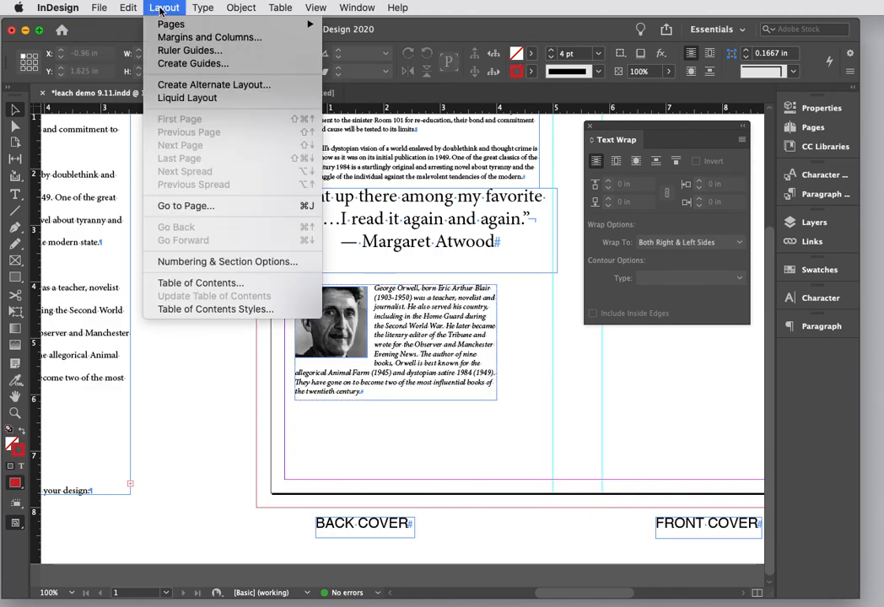
pyautogui.moveTo(99, 7)
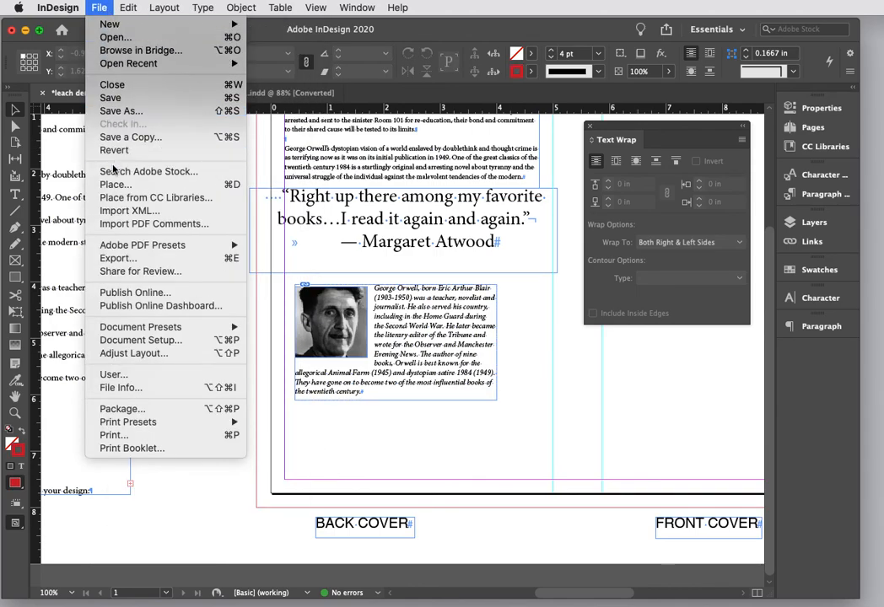
pyautogui.click(118, 184)
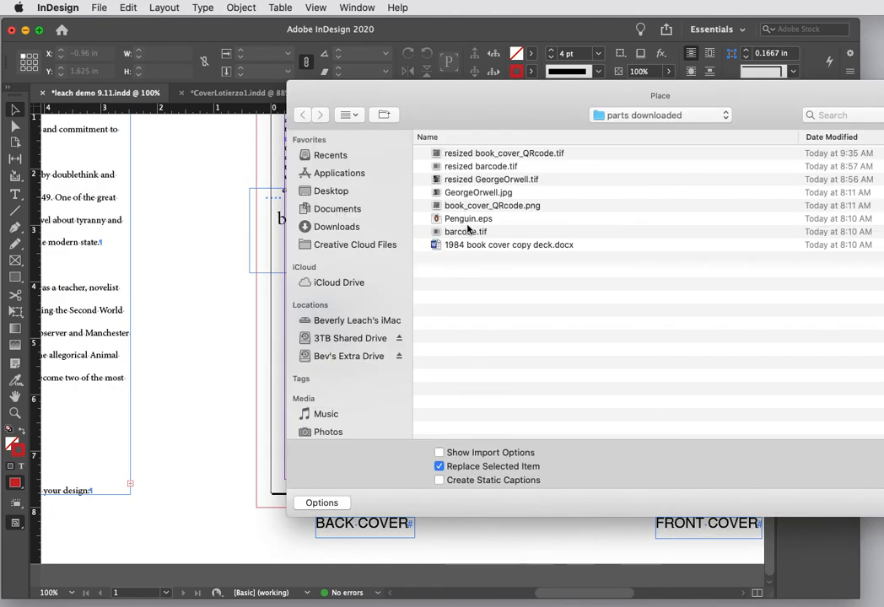
pyautogui.click(465, 231)
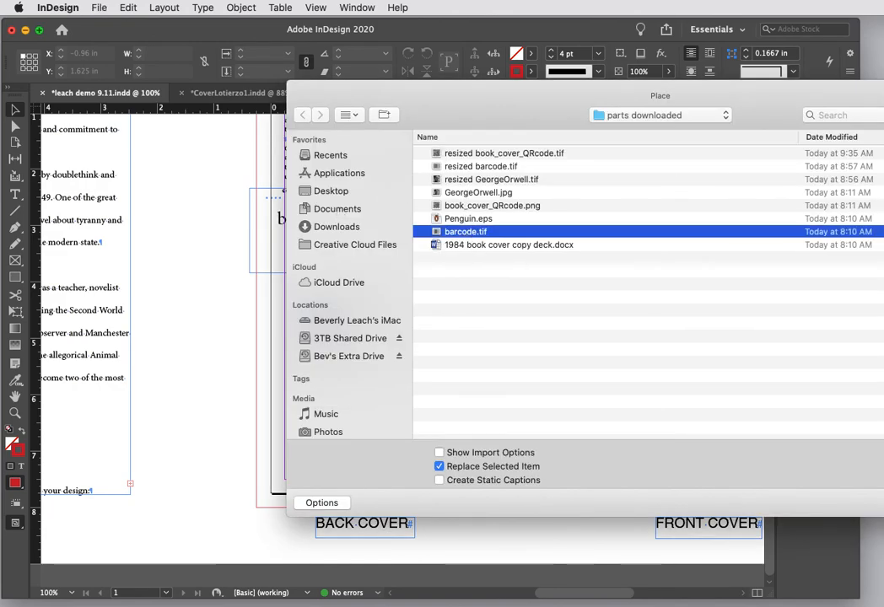
pyautogui.press('Return')
pyautogui.click(160, 411)
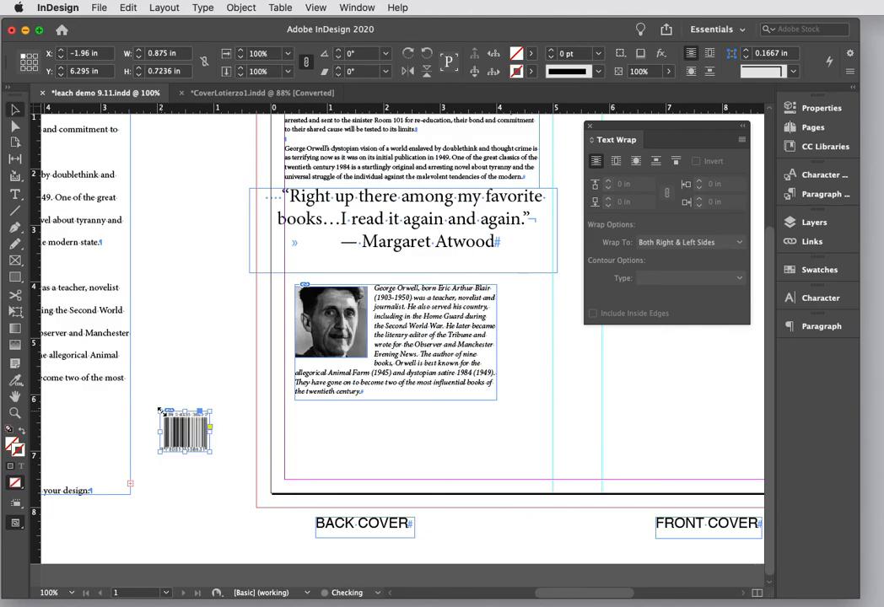
pyautogui.moveTo(179, 433); pyautogui.dragTo(305, 461)
pyautogui.click(232, 392)
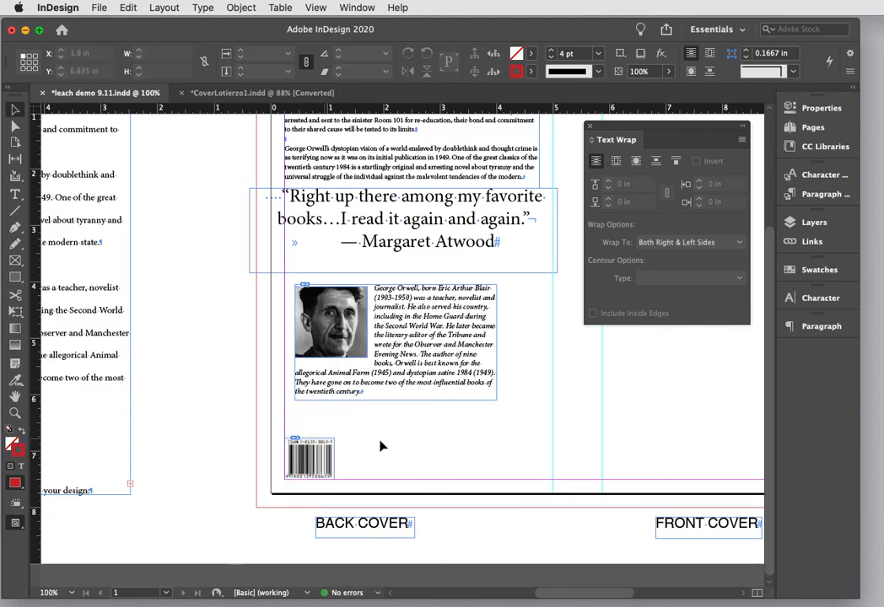
# Step: Add a horizontal ruler guide along the barcode's top edge at Y 6.775 in
pyautogui.scroll(-1, 321, 400)
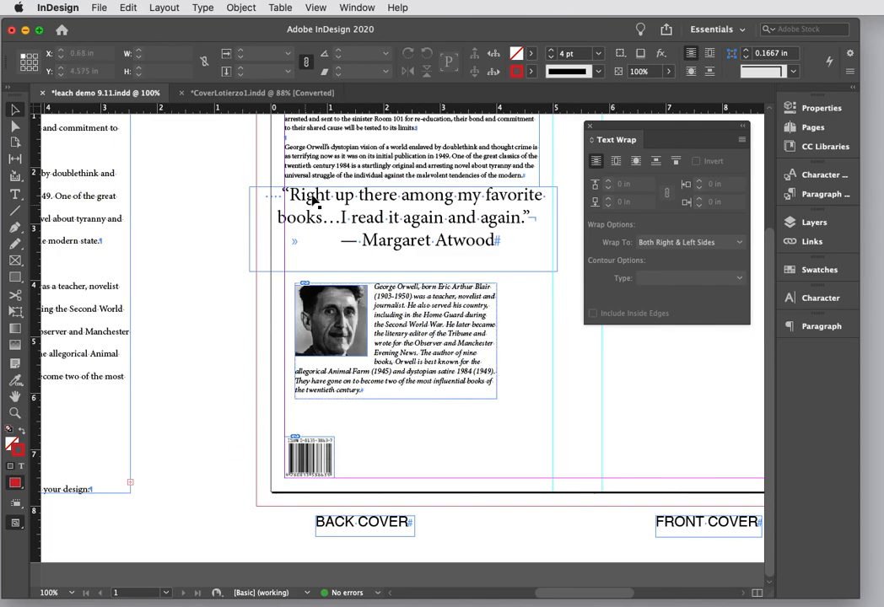
pyautogui.moveTo(234, 114); pyautogui.dragTo(227, 494)
pyautogui.moveTo(228, 493); pyautogui.dragTo(231, 480)
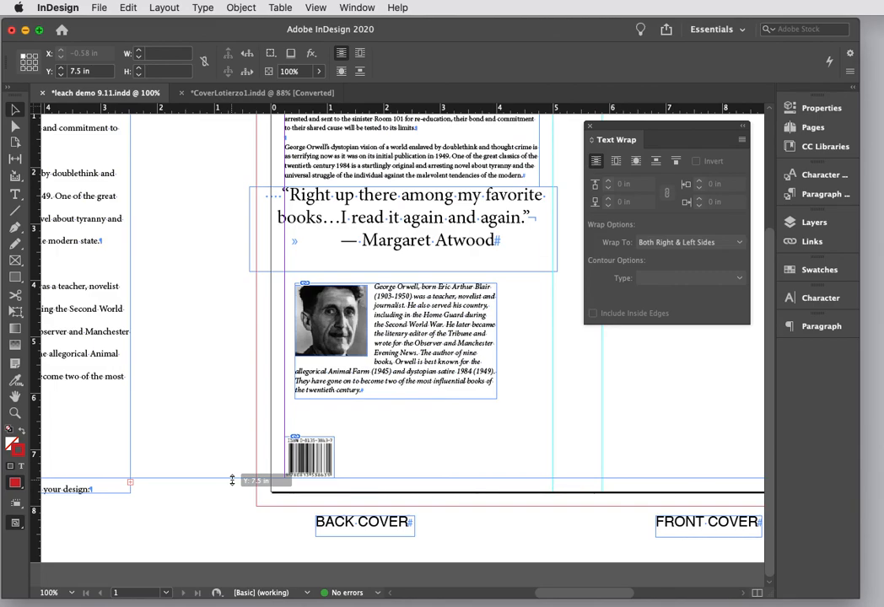
pyautogui.moveTo(232, 479); pyautogui.dragTo(251, 436)
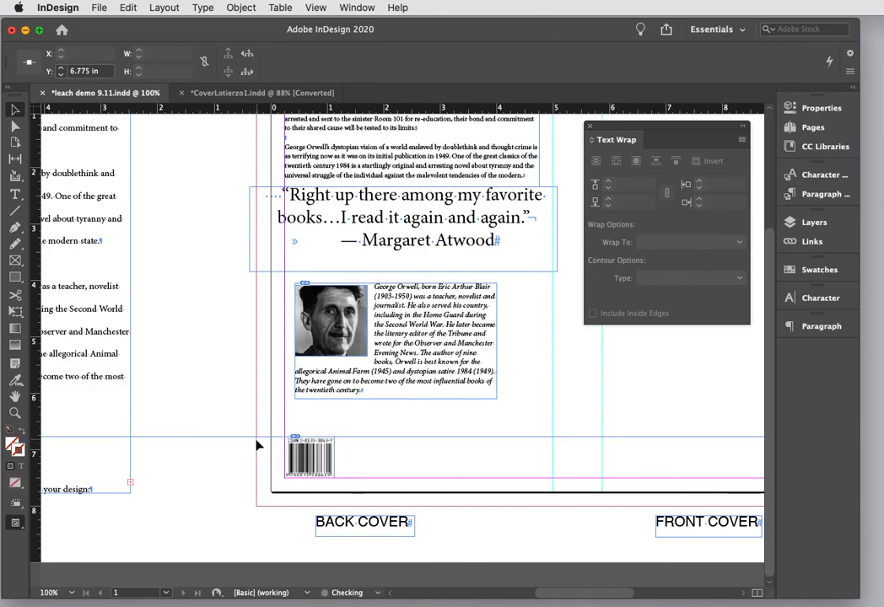
pyautogui.click(247, 368)
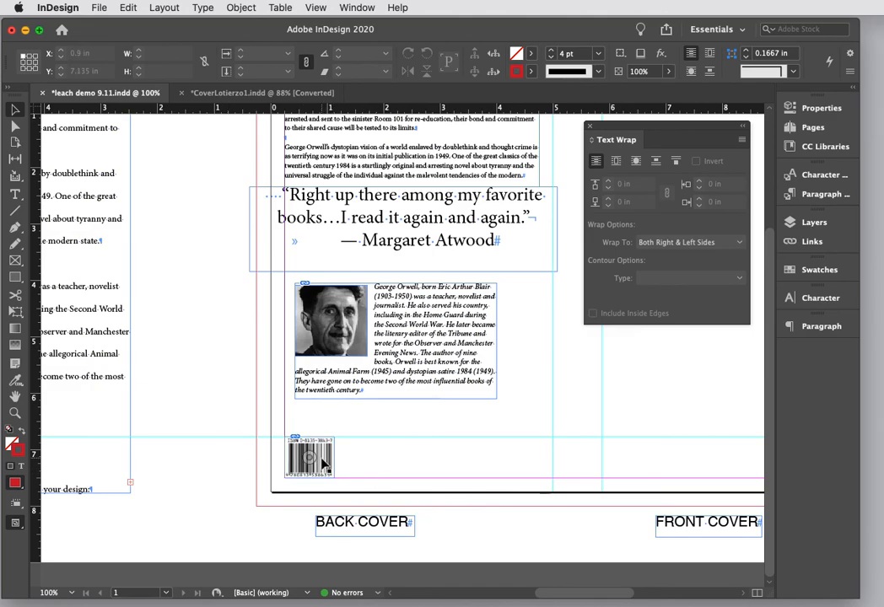
# Step: Place resized book_cover_QRcode.tif from the parts downloaded folder and move it beside the barcode along the back cover's bottom margin
pyautogui.click(160, 8)
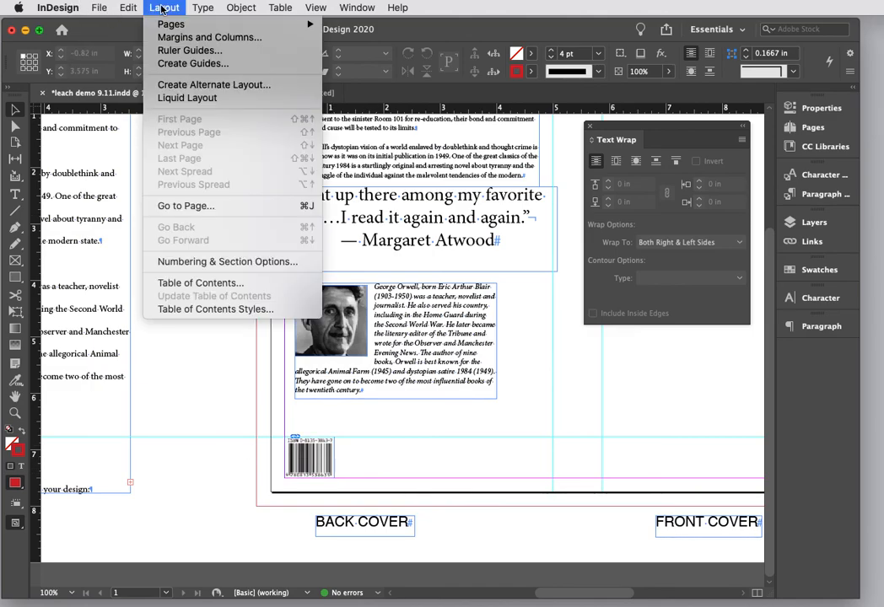
pyautogui.moveTo(93, 8)
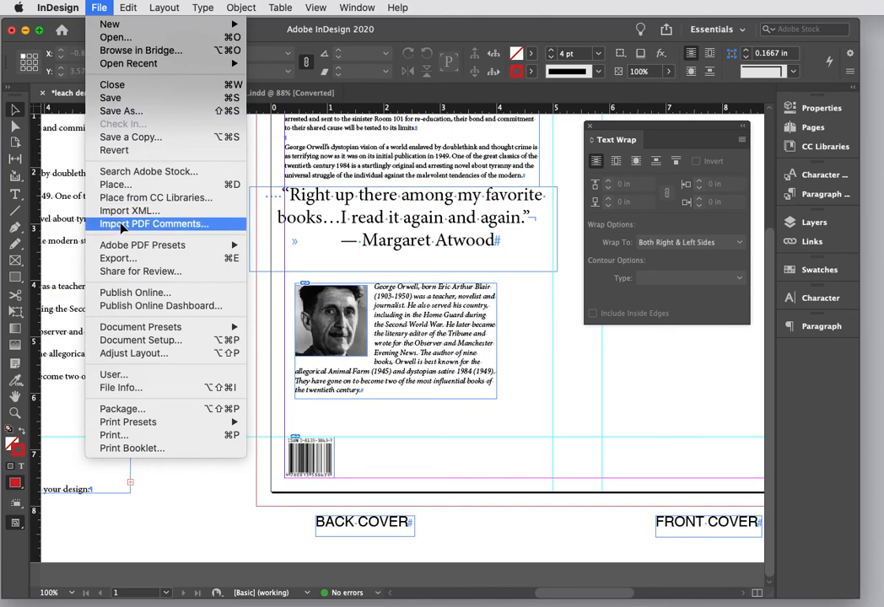
pyautogui.click(135, 184)
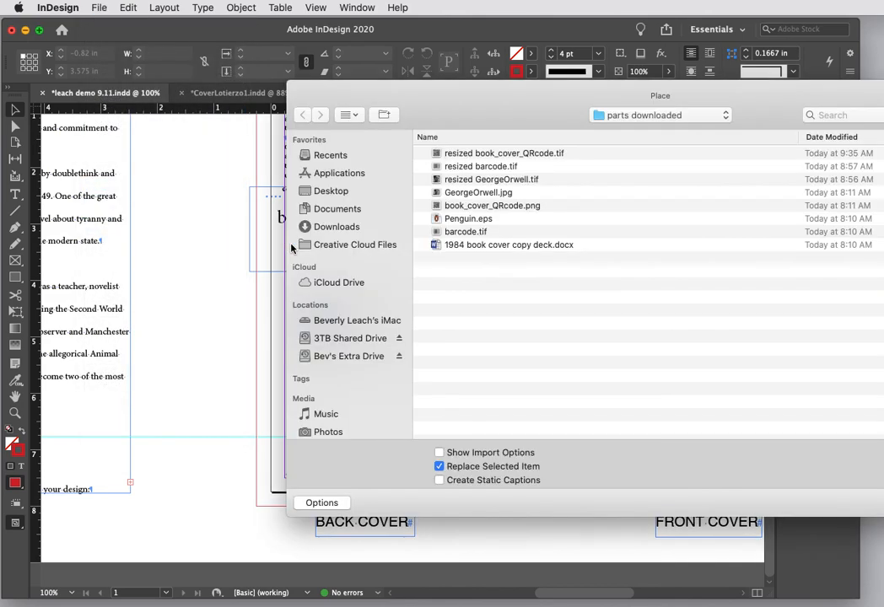
pyautogui.click(451, 155)
pyautogui.press('Return')
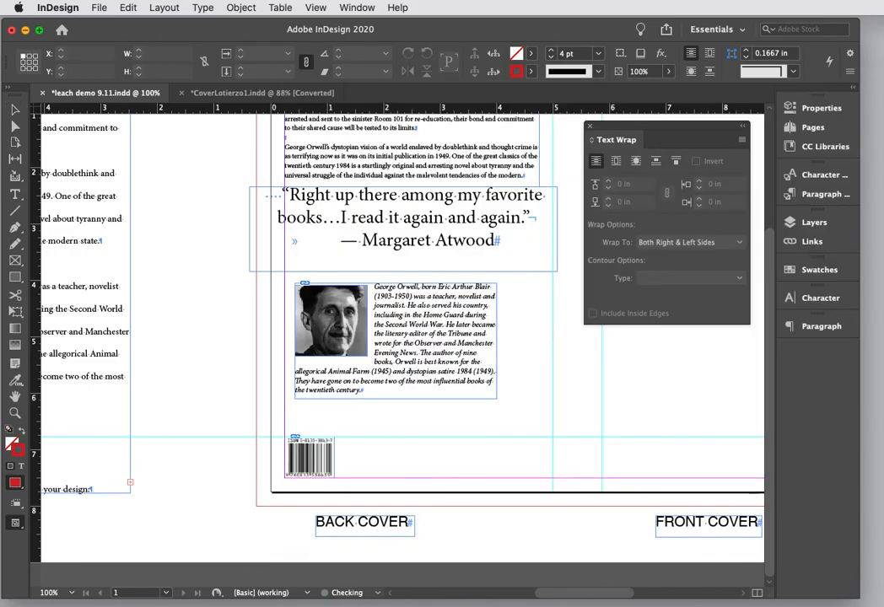
pyautogui.click(140, 352)
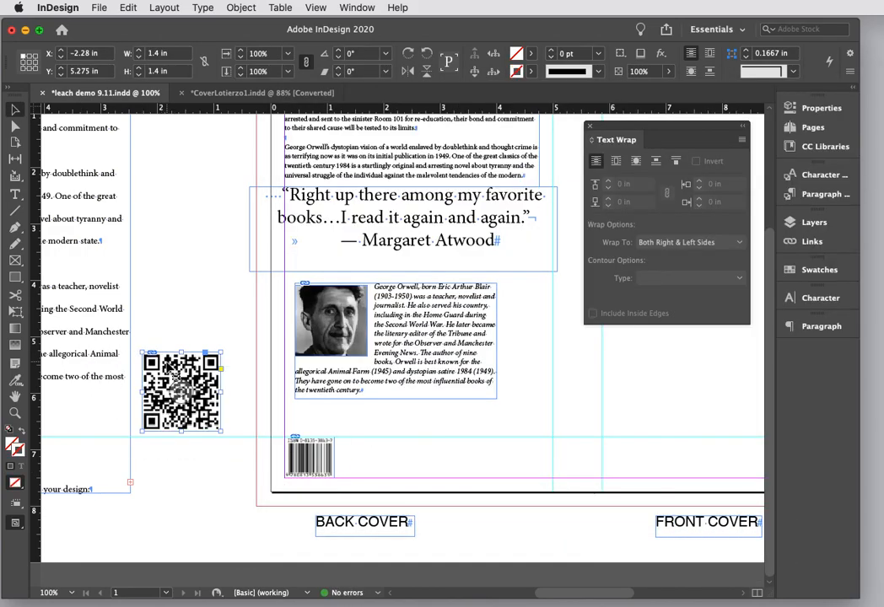
pyautogui.moveTo(170, 367); pyautogui.dragTo(373, 416)
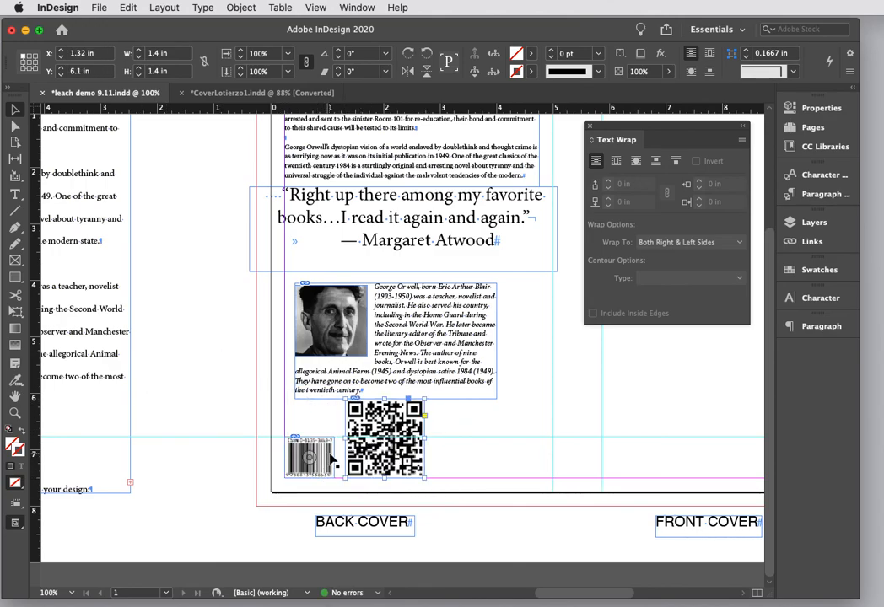
# Step: Scale the QR code to 70% in both directions and move it down onto the back cover's bottom margin
pyautogui.click(241, 8)
pyautogui.moveTo(259, 23)
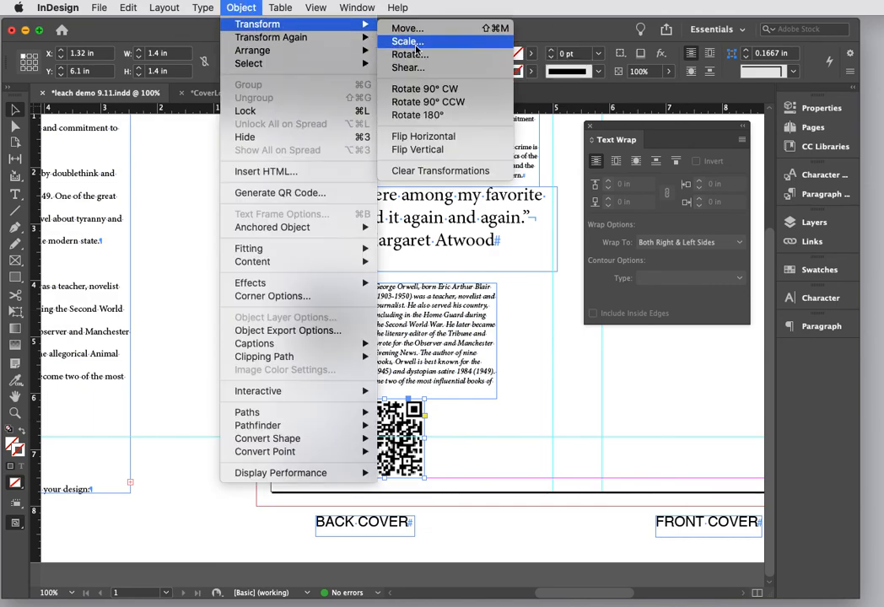
pyautogui.click(408, 42)
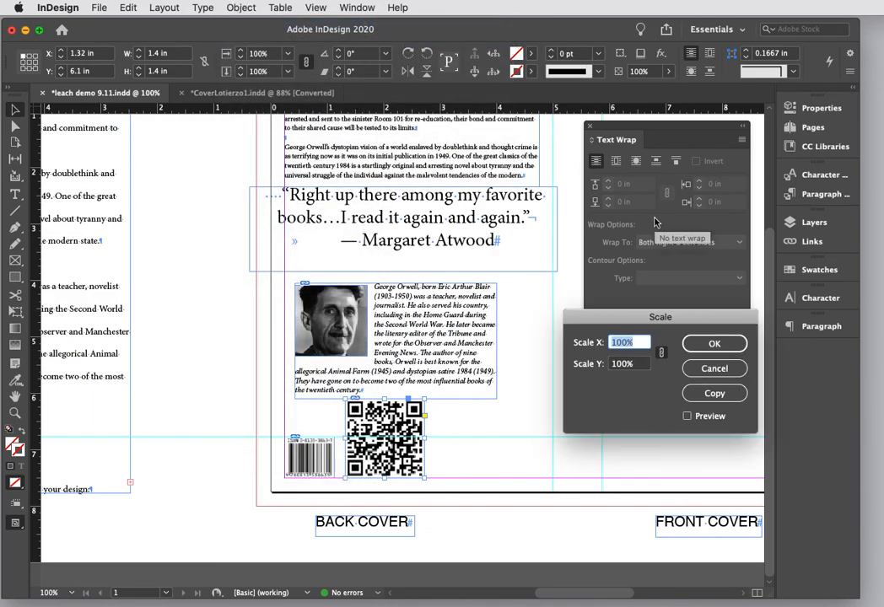
pyautogui.write('70')
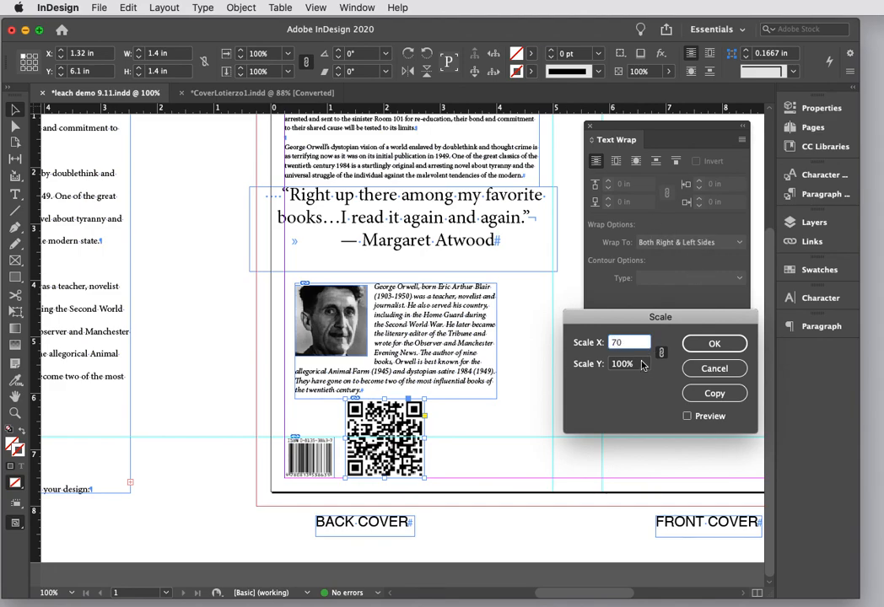
pyautogui.press('Tab')
pyautogui.press('Return')
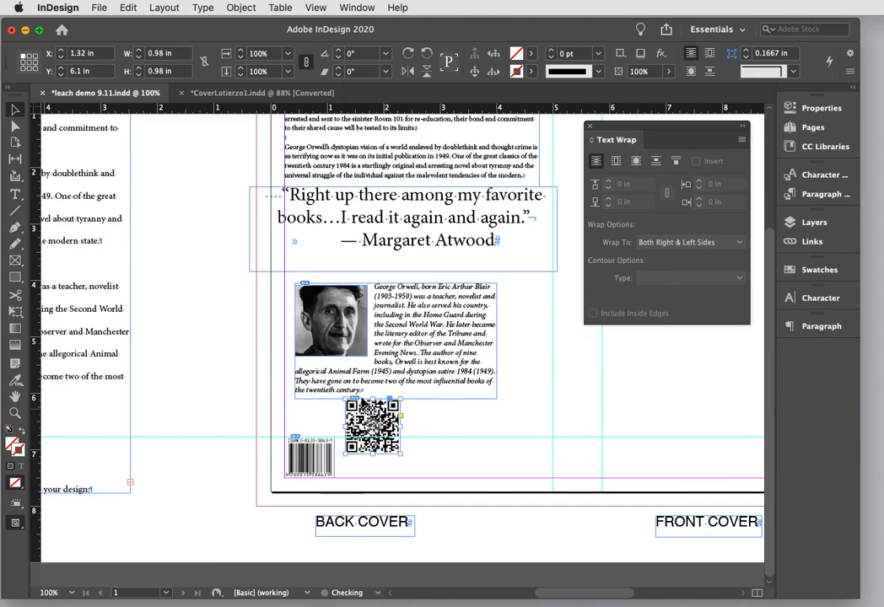
pyautogui.moveTo(362, 405); pyautogui.dragTo(361, 426)
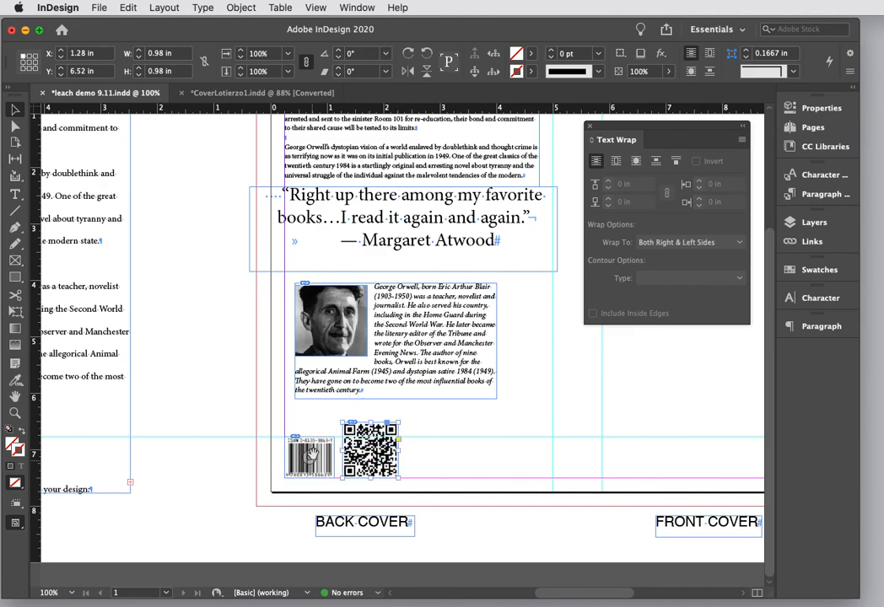
# Step: Swap the two codes so the QR code sits in the back cover's lower-left margin corner and the barcode just to its right
pyautogui.moveTo(327, 456); pyautogui.dragTo(443, 456)
pyautogui.moveTo(381, 450); pyautogui.dragTo(323, 450)
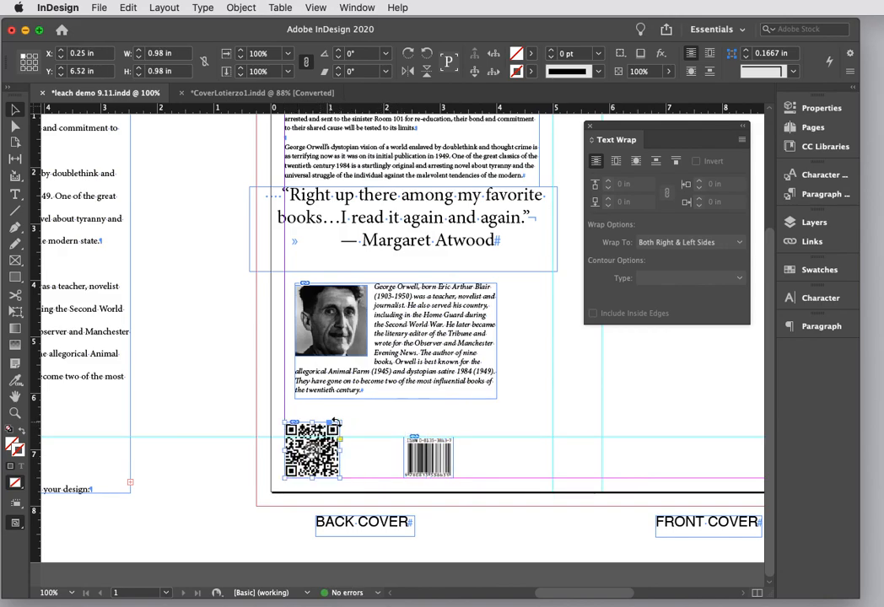
pyautogui.moveTo(450, 460); pyautogui.dragTo(392, 455)
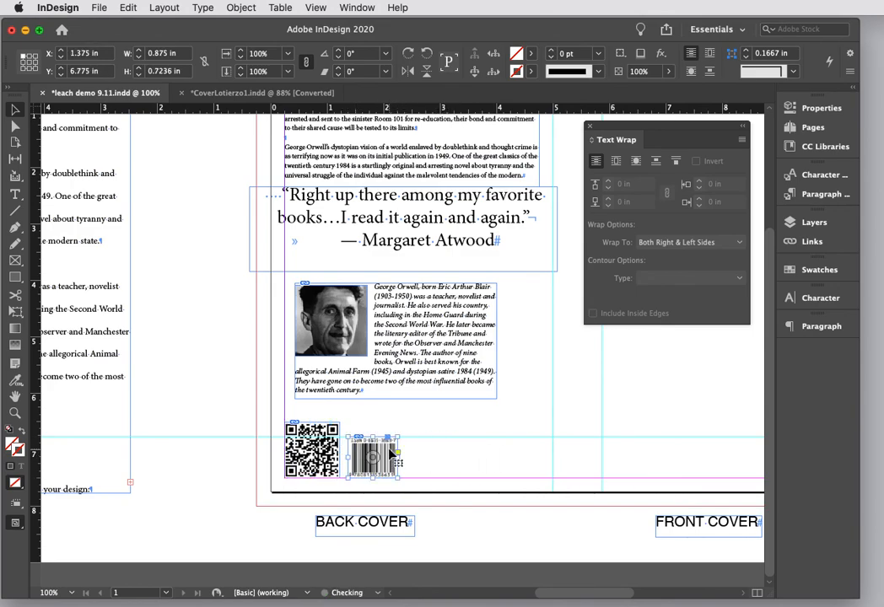
# Step: Scale the barcode to 120% in both directions and move it up so its lower edge rests on the bottom margin
pyautogui.click(240, 7)
pyautogui.moveTo(270, 23)
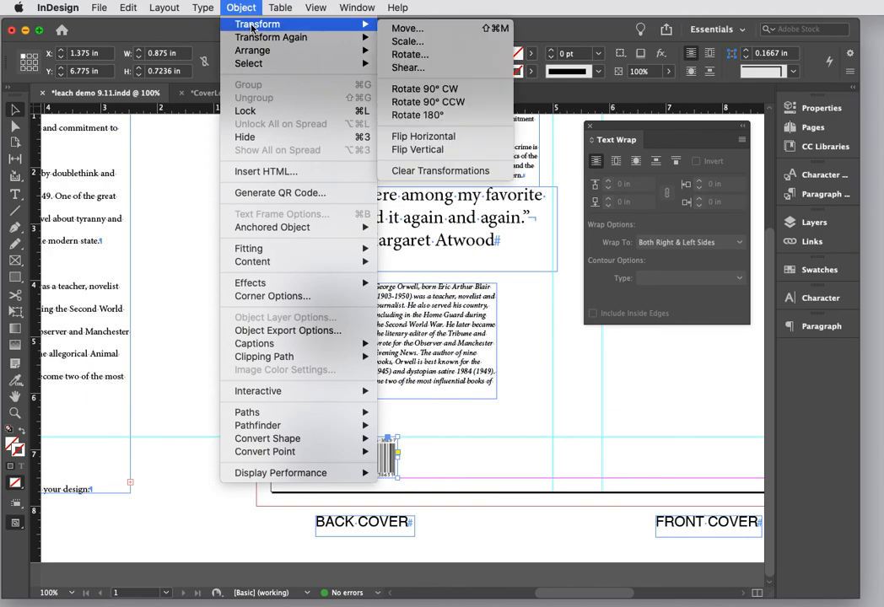
pyautogui.click(412, 43)
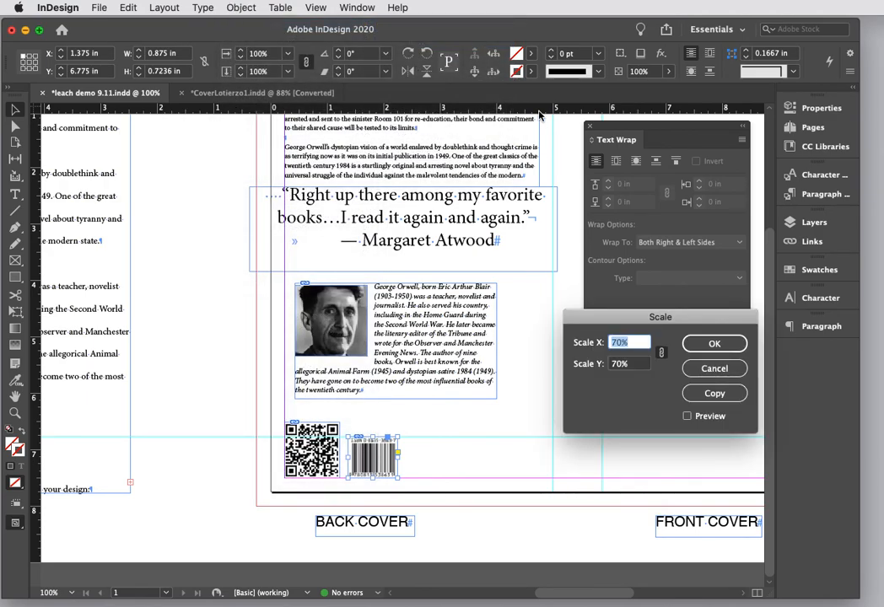
pyautogui.write('120')
pyautogui.press('Tab')
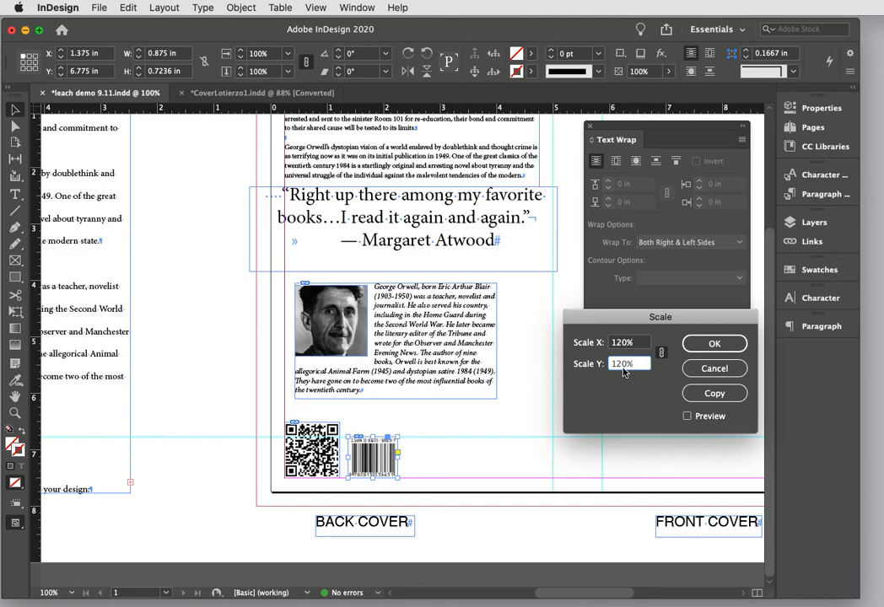
pyautogui.click(722, 343)
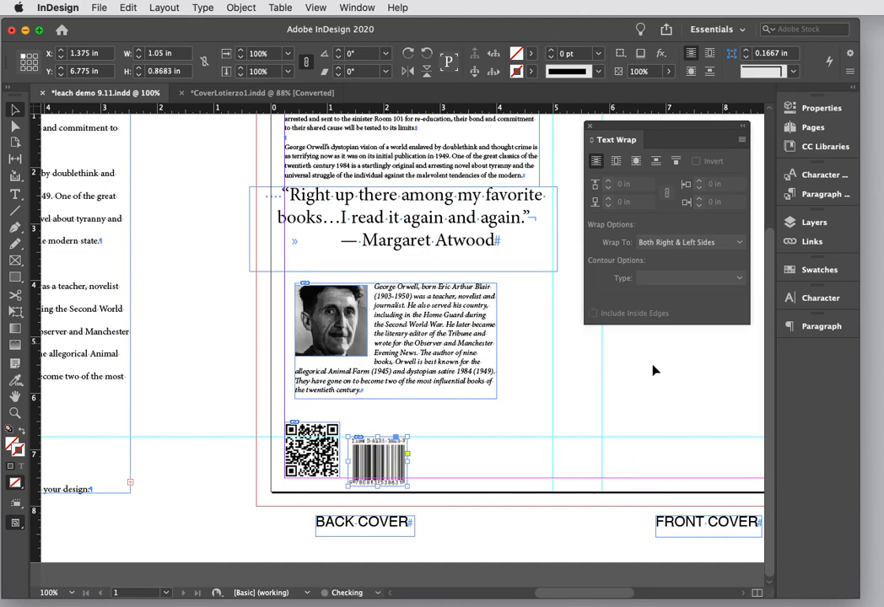
pyautogui.click(454, 467)
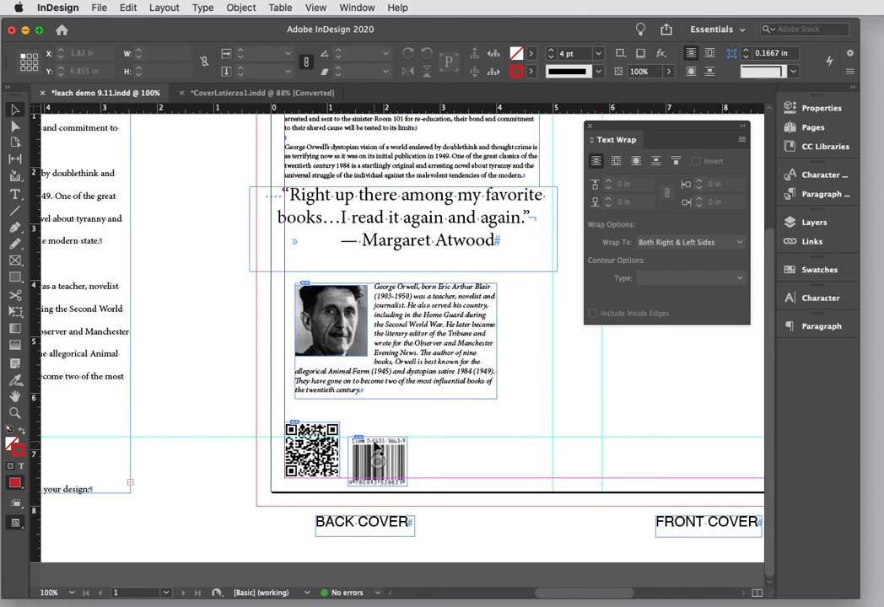
pyautogui.moveTo(377, 455)
pyautogui.mouseDown()
pyautogui.moveTo(373, 447)
pyautogui.moveTo(391, 446)
pyautogui.mouseUp()
pyautogui.click(445, 433)
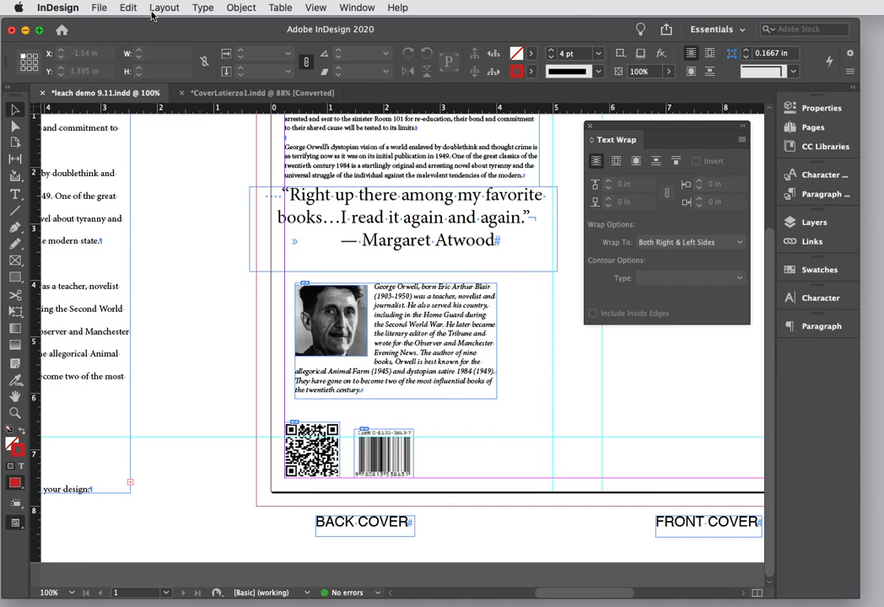
# Step: Place Penguin.eps from the parts downloaded folder, starting from the pasteboard beside the back cover
pyautogui.click(97, 8)
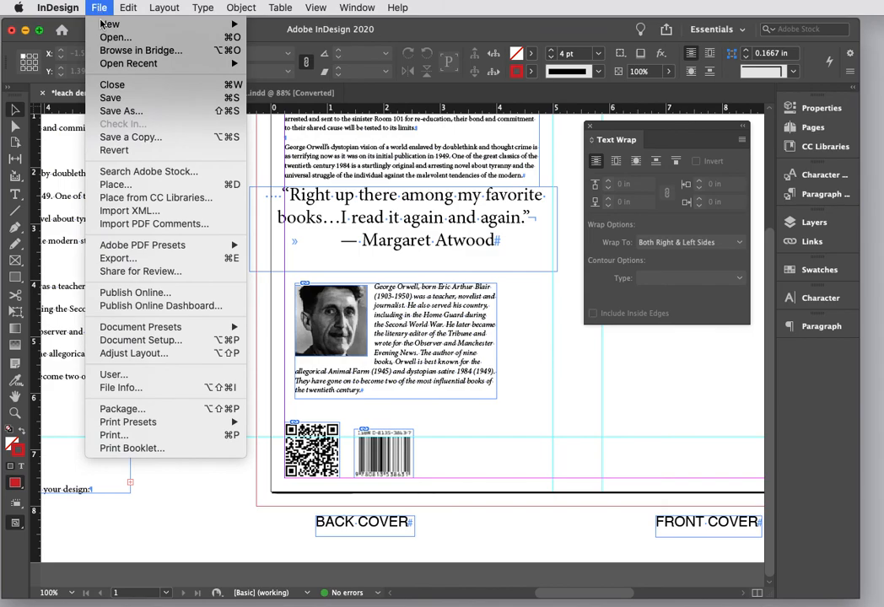
pyautogui.click(118, 184)
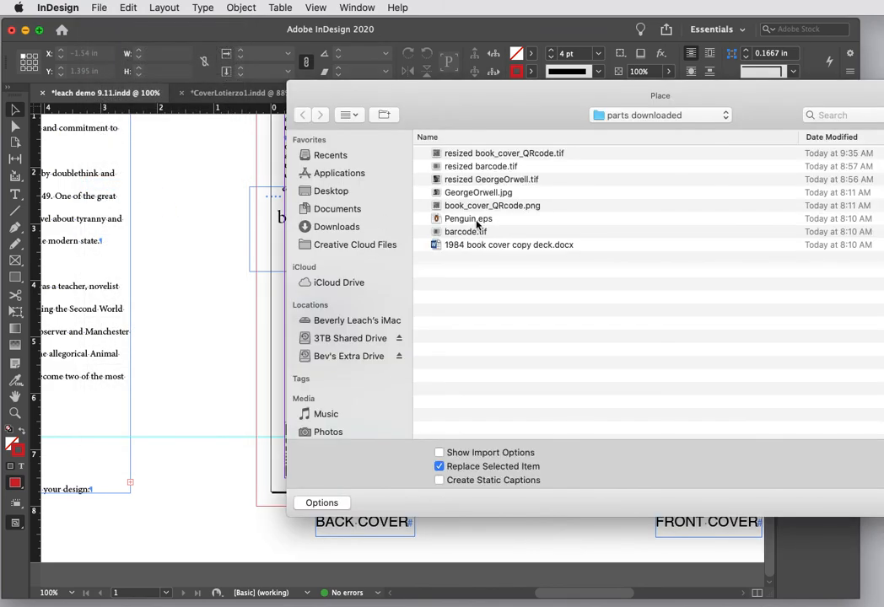
pyautogui.click(477, 220)
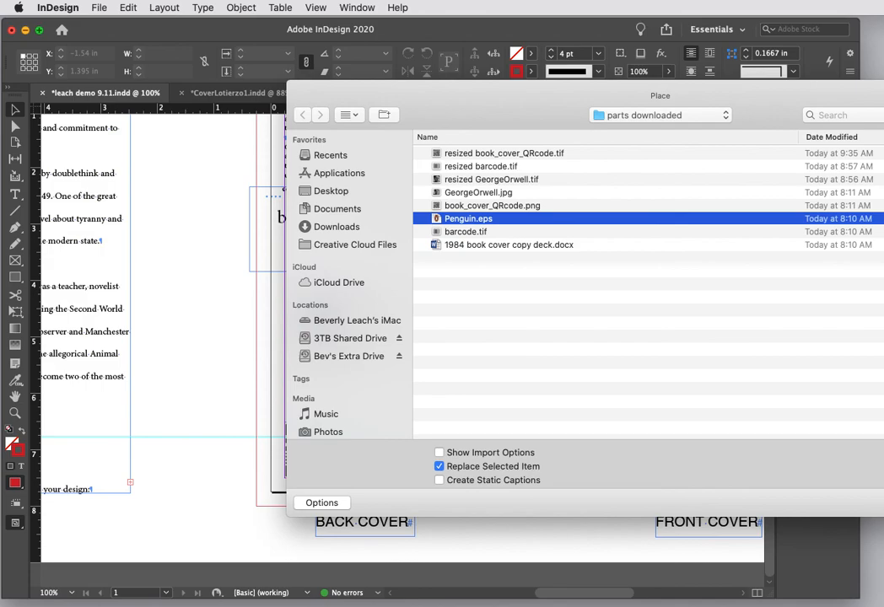
pyautogui.press('Return')
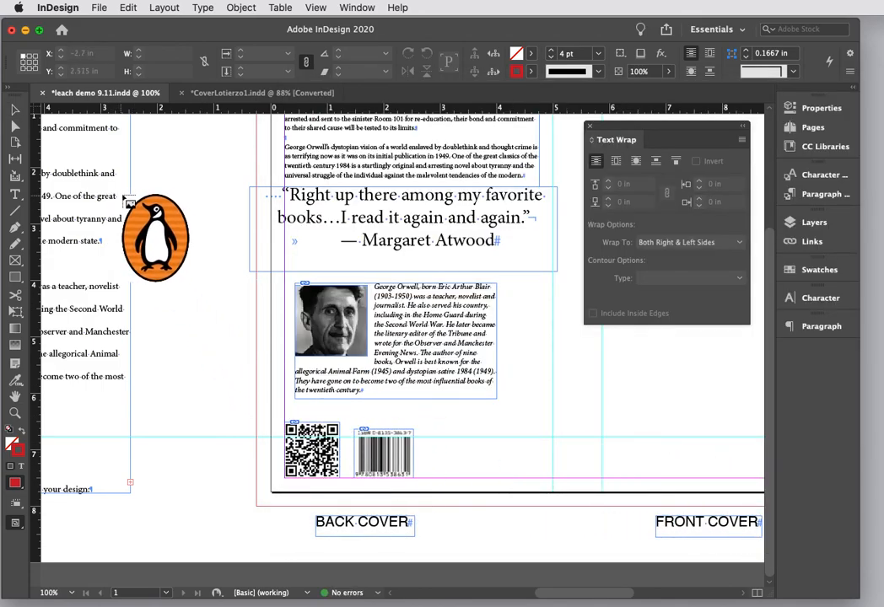
pyautogui.click(125, 191)
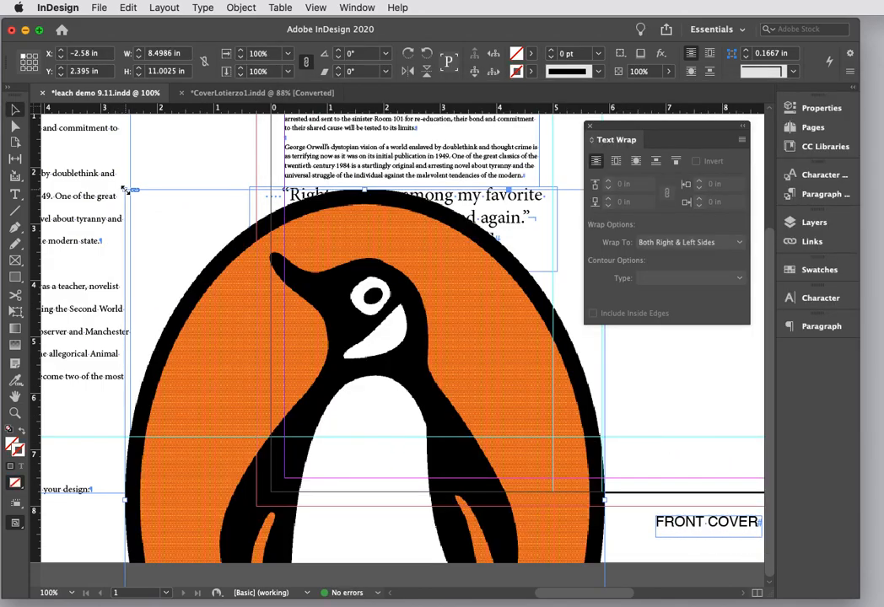
# Step: Scale the penguin logo to 25% in both directions
pyautogui.press('super+minus')
pyautogui.press('super+minus')
pyautogui.press('super+minus')
pyautogui.press('super+minus')
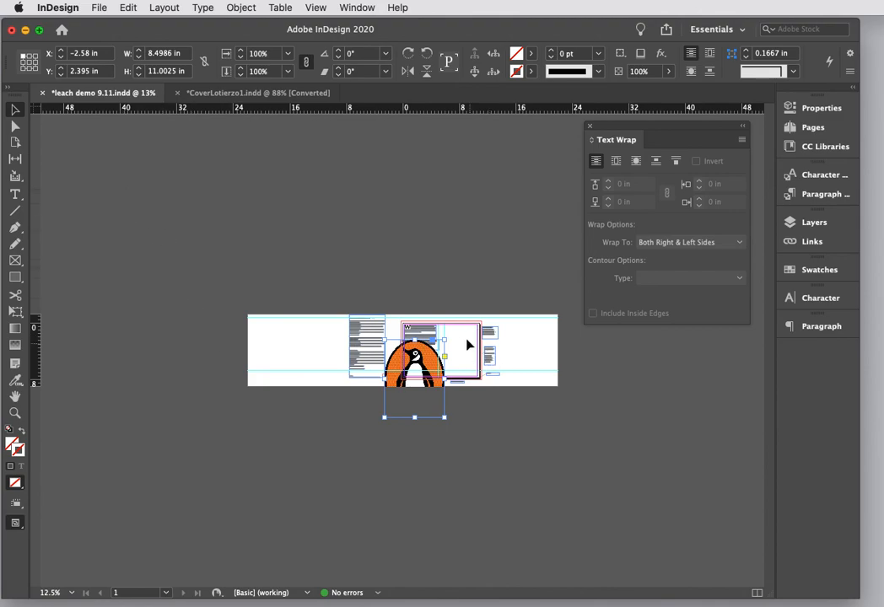
pyautogui.click(247, 7)
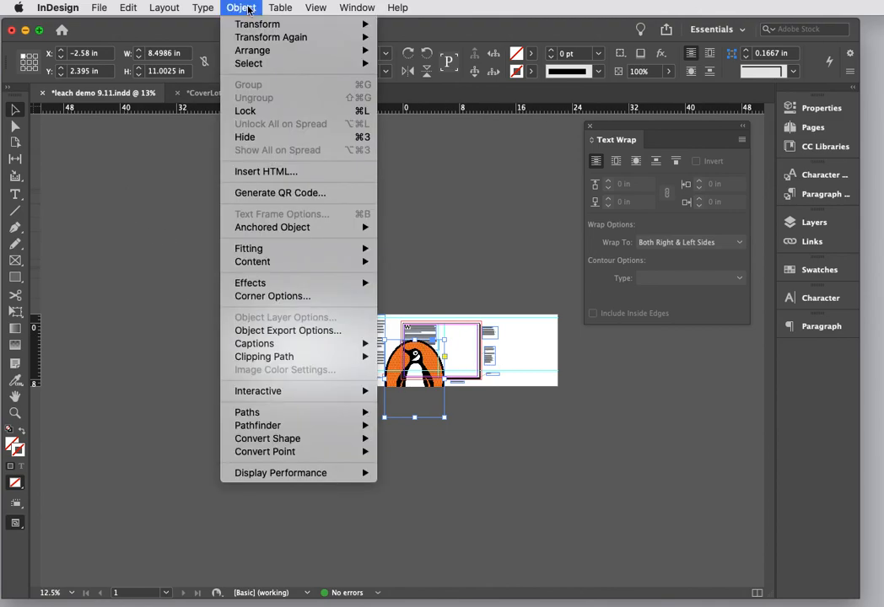
pyautogui.moveTo(251, 23)
pyautogui.click(443, 40)
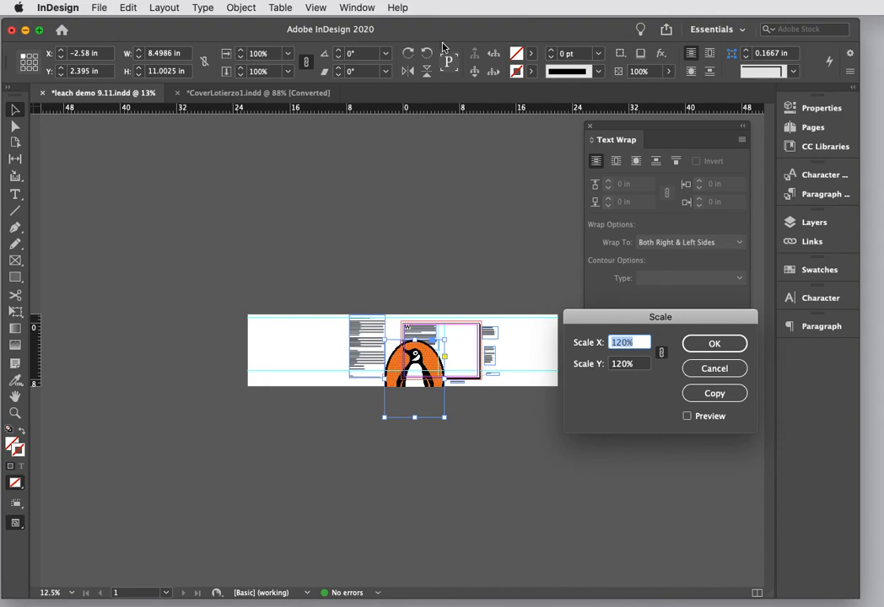
pyautogui.write('25')
pyautogui.click(640, 367)
pyautogui.click(708, 345)
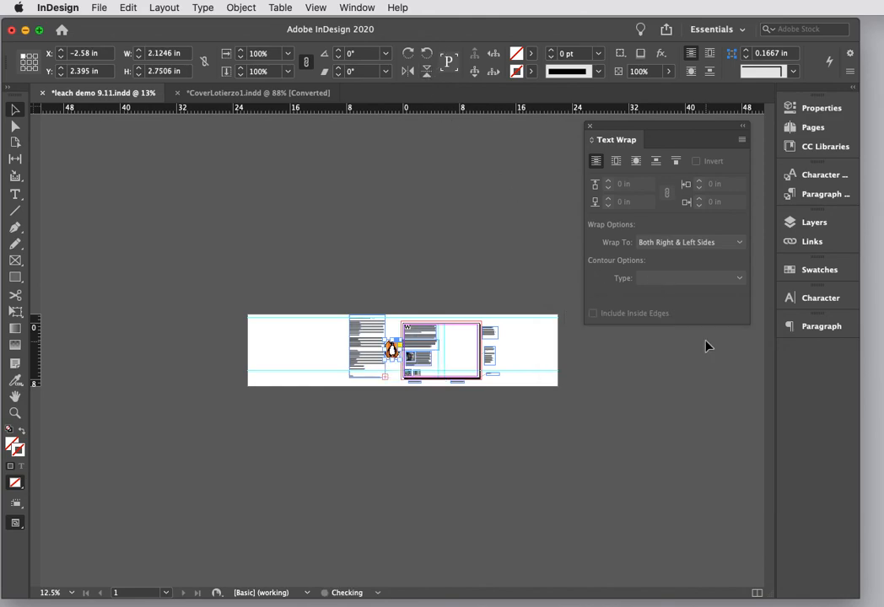
pyautogui.press('super+1')
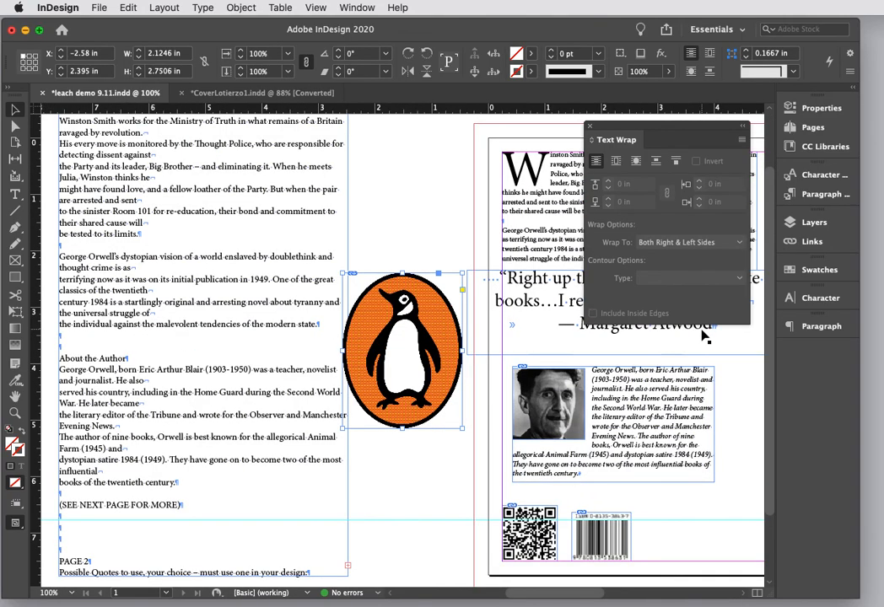
# Step: Move the penguin logo onto the lower part of the spine, at about X 4.3 in and Y 4.575 in
pyautogui.moveTo(561, 597); pyautogui.dragTo(607, 592)
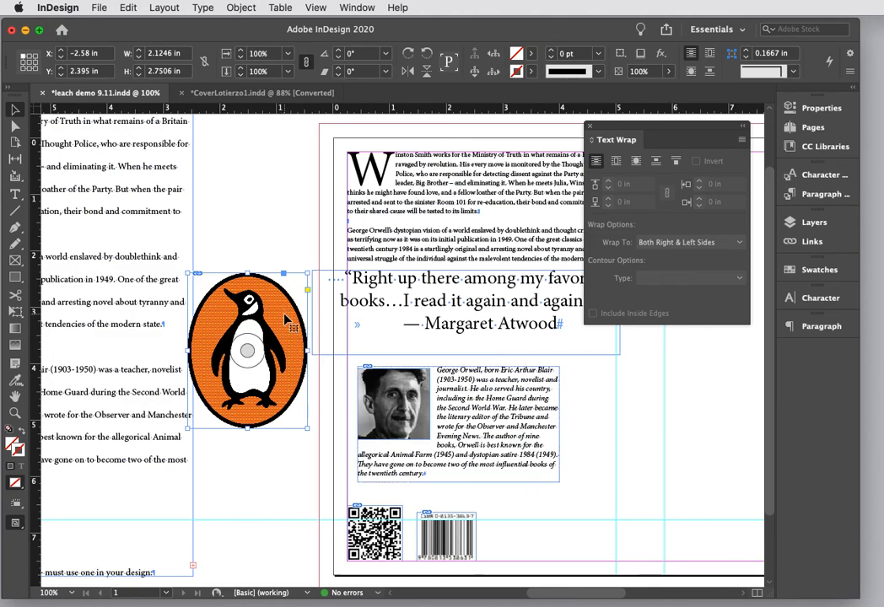
pyautogui.click(835, 274)
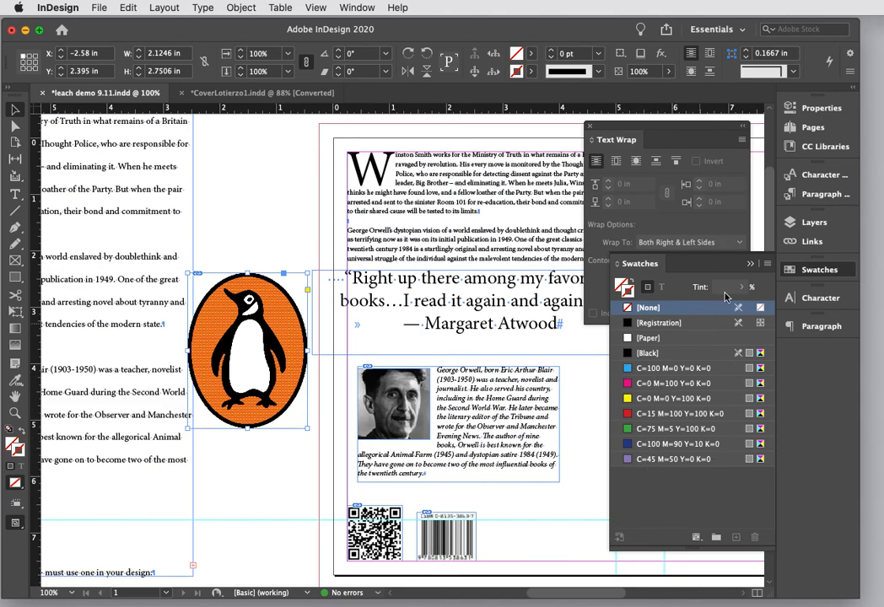
pyautogui.click(751, 265)
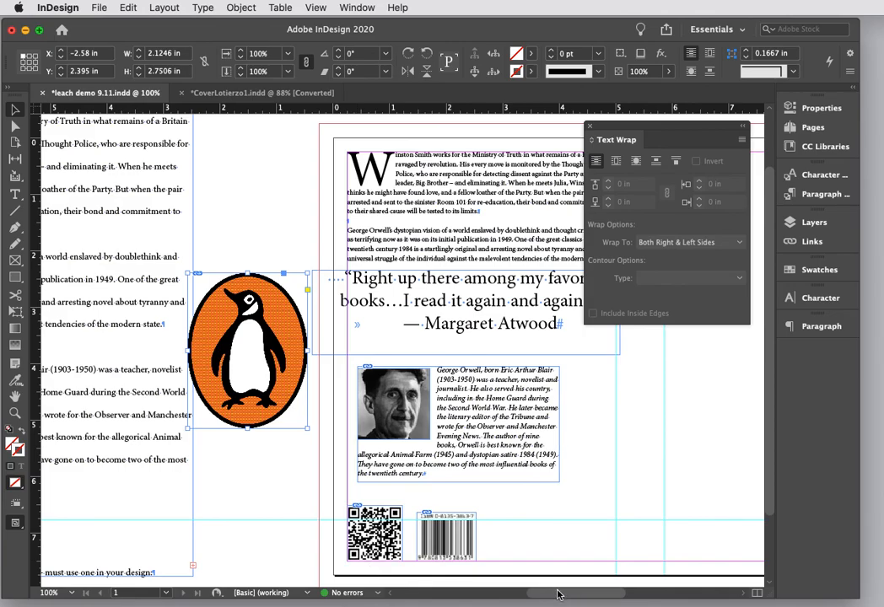
pyautogui.hscroll(5, 561, 592)
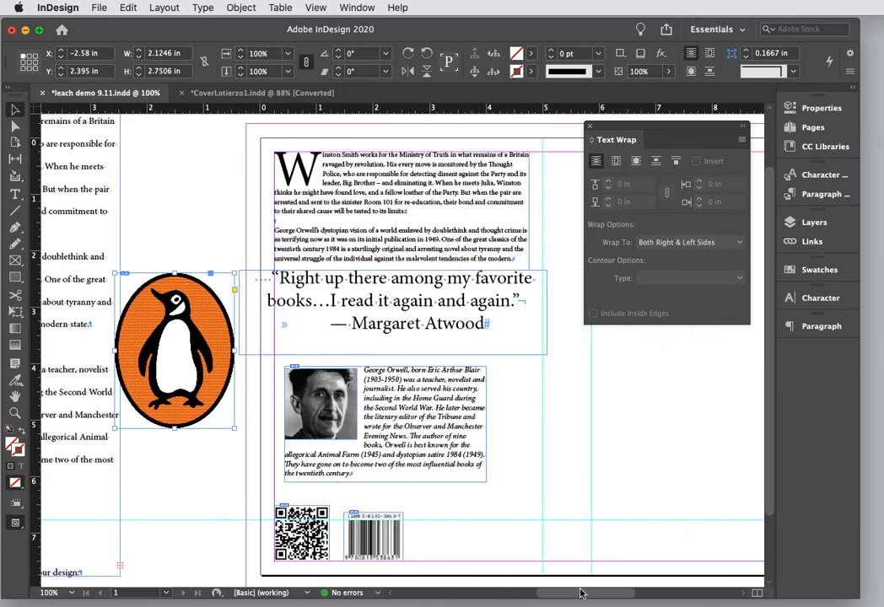
pyautogui.moveTo(208, 323); pyautogui.dragTo(595, 440)
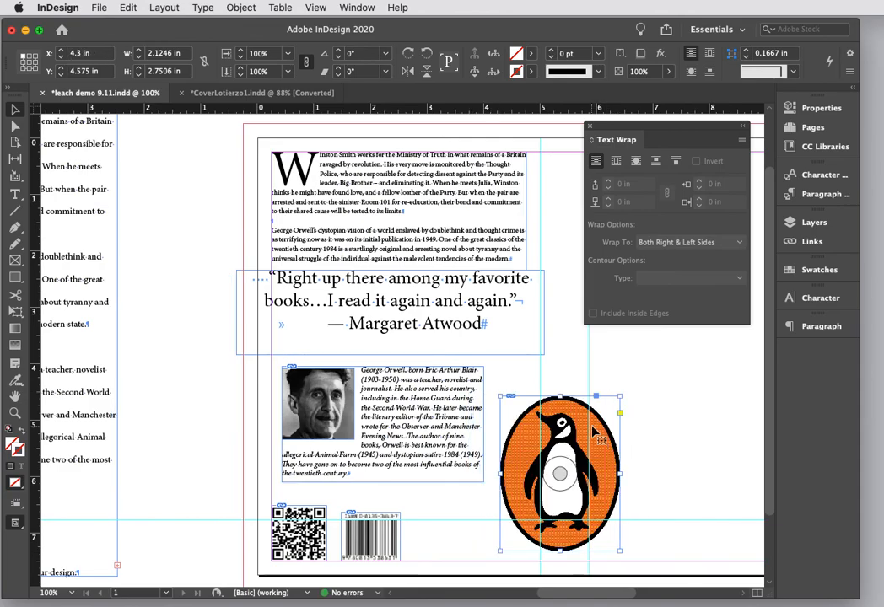
pyautogui.hscroll(-4, 594, 432)
pyautogui.hscroll(6, 594, 432)
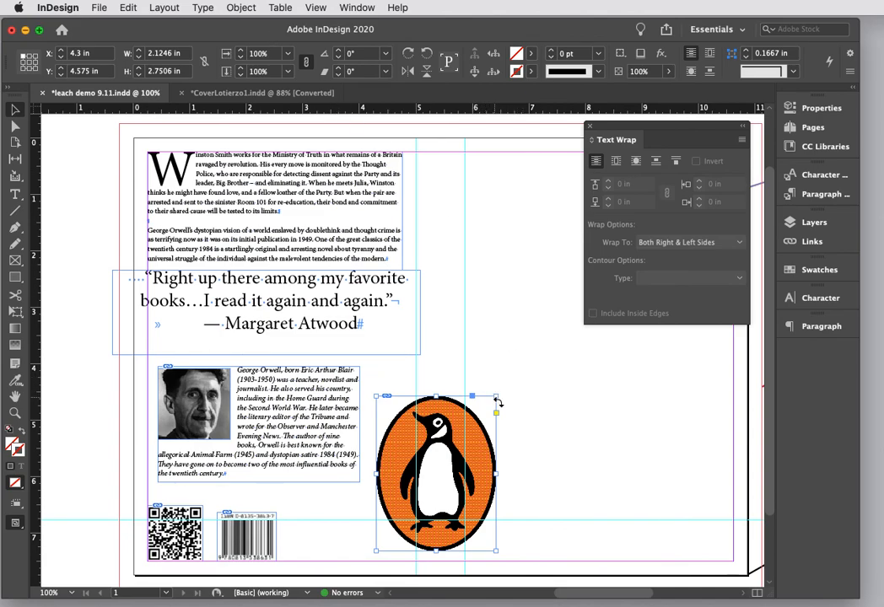
# Step: Scale the penguin image down proportionally inside its frame to about 1.1 in wide and position it over the spine's lower part
pyautogui.moveTo(497, 395); pyautogui.dragTo(457, 427)
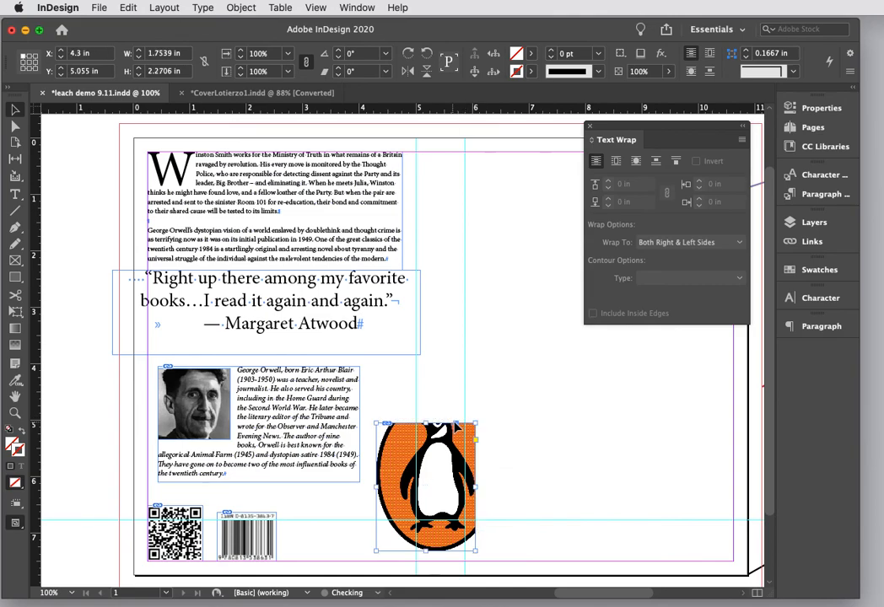
pyautogui.press('super+z')
pyautogui.moveTo(442, 470); pyautogui.dragTo(432, 478)
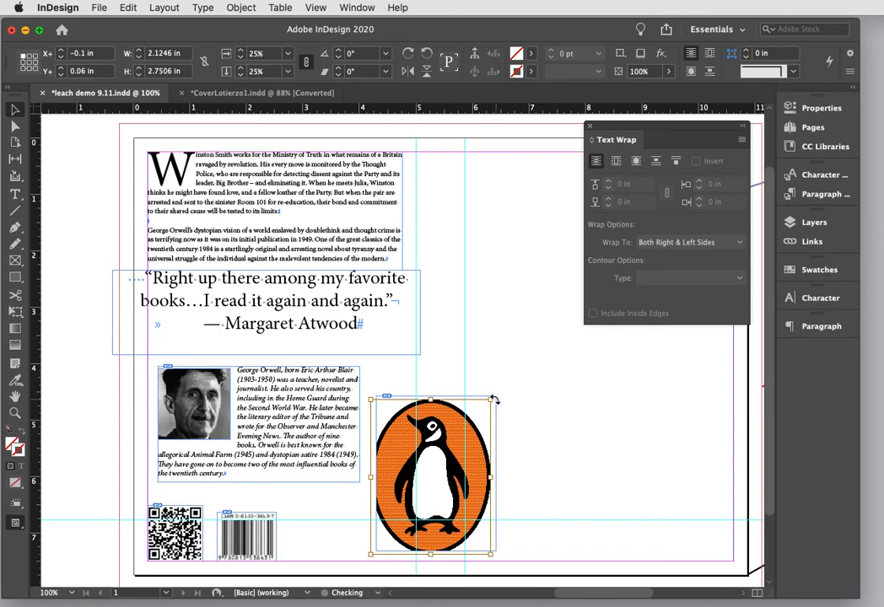
pyautogui.moveTo(489, 404); pyautogui.dragTo(444, 459)
pyautogui.moveTo(408, 498); pyautogui.dragTo(432, 459)
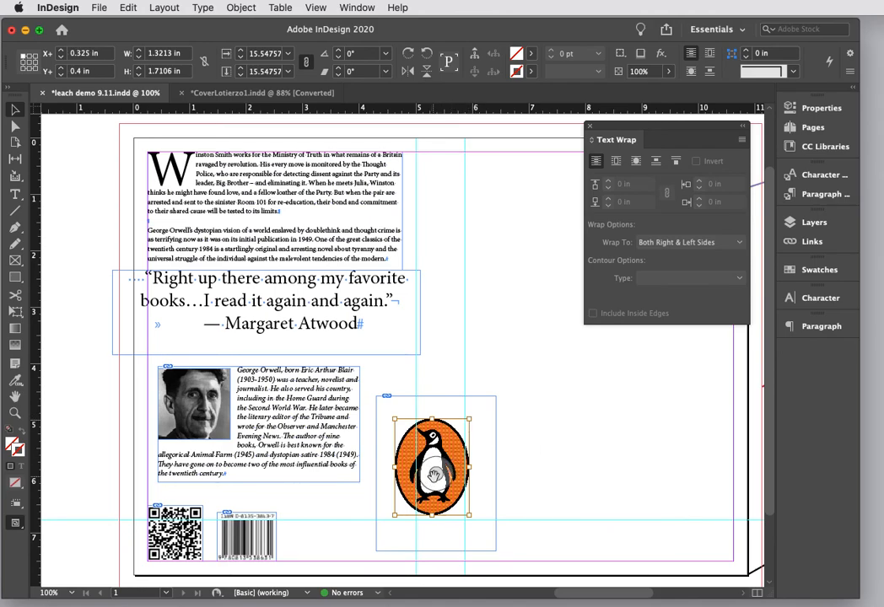
pyautogui.moveTo(432, 466)
pyautogui.mouseDown()
pyautogui.moveTo(420, 459)
pyautogui.moveTo(443, 496)
pyautogui.moveTo(439, 469)
pyautogui.mouseUp()
pyautogui.moveTo(475, 421); pyautogui.dragTo(442, 470)
pyautogui.click(494, 397)
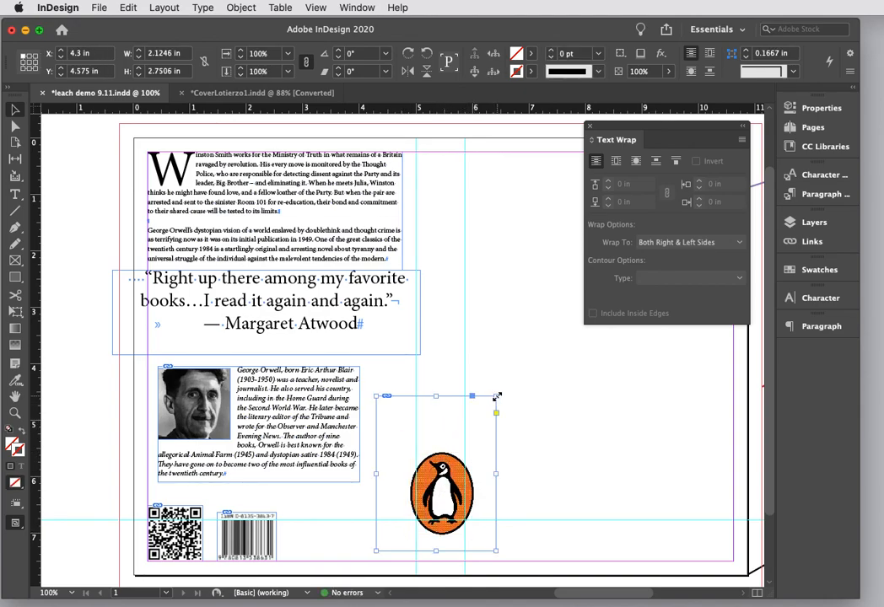
# Step: Crop the logo's frame closely around the penguin image, to about 1.3 in wide and 1.62 in high
pyautogui.moveTo(495, 397); pyautogui.dragTo(474, 460)
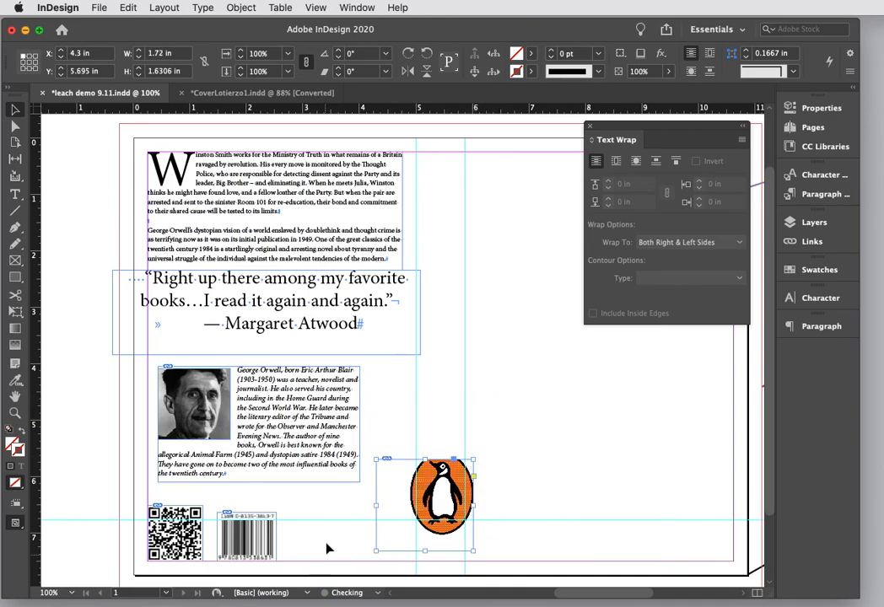
pyautogui.moveTo(376, 503); pyautogui.dragTo(402, 503)
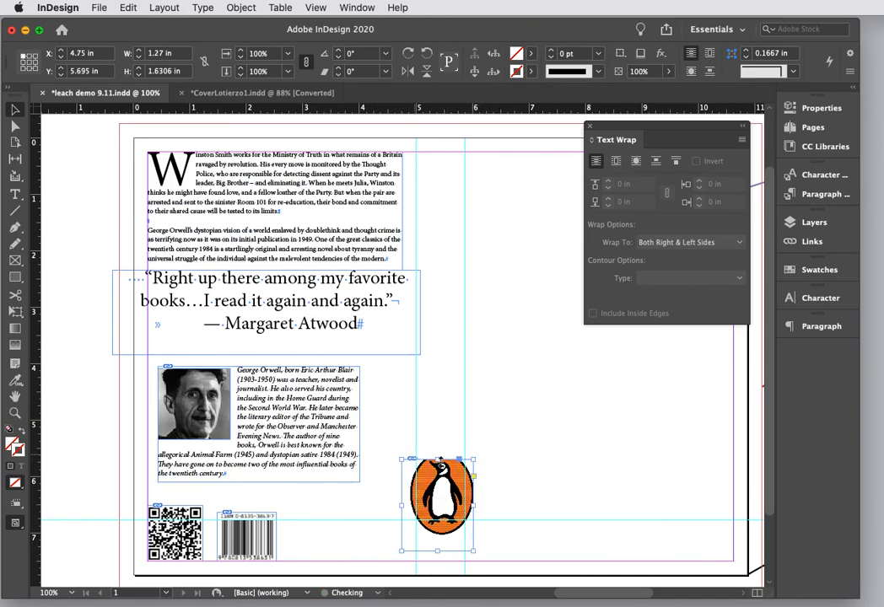
pyautogui.moveTo(473, 460); pyautogui.dragTo(448, 474)
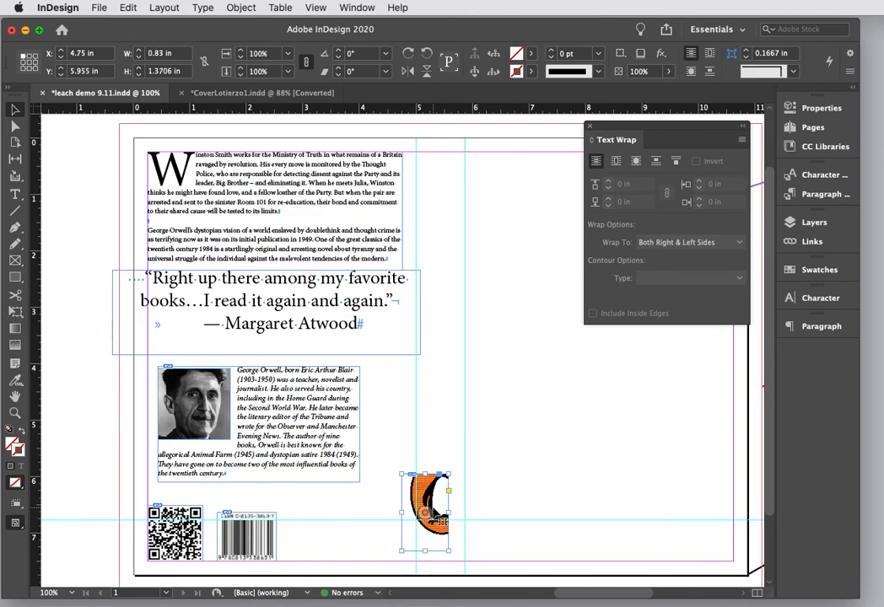
pyautogui.moveTo(448, 474); pyautogui.dragTo(476, 451)
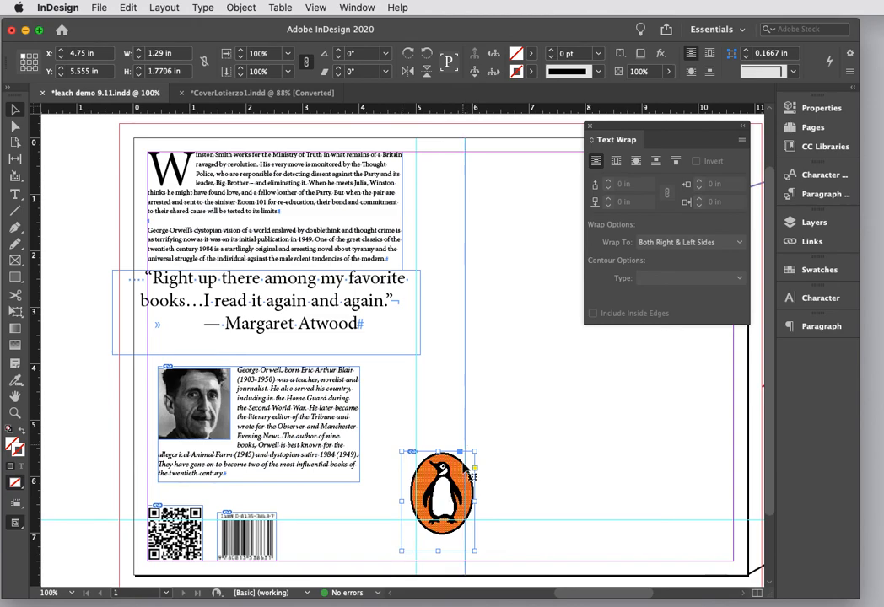
pyautogui.moveTo(476, 452)
pyautogui.mouseDown()
pyautogui.moveTo(565, 386)
pyautogui.moveTo(487, 441)
pyautogui.moveTo(489, 451)
pyautogui.moveTo(478, 450)
pyautogui.mouseUp()
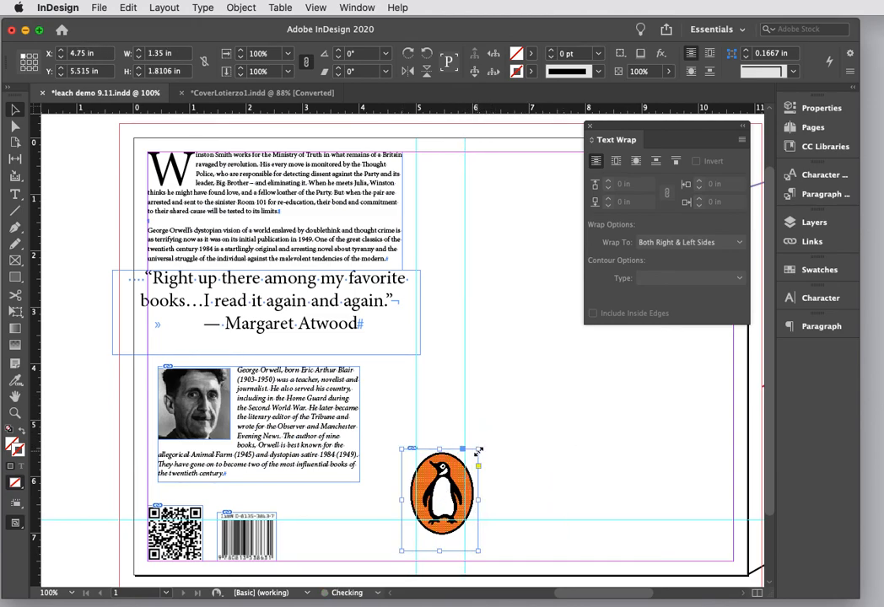
pyautogui.moveTo(402, 550); pyautogui.dragTo(405, 541)
pyautogui.click(538, 473)
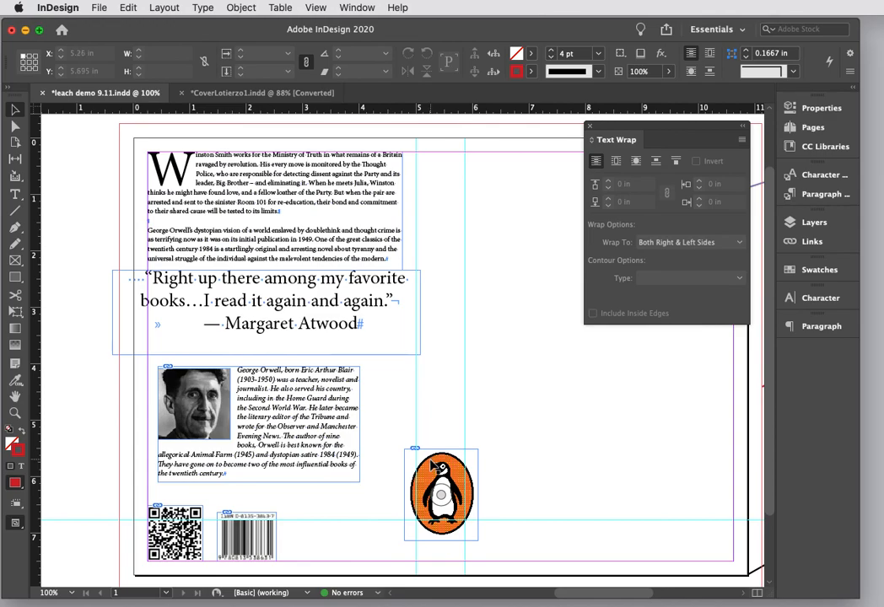
pyautogui.click(433, 466)
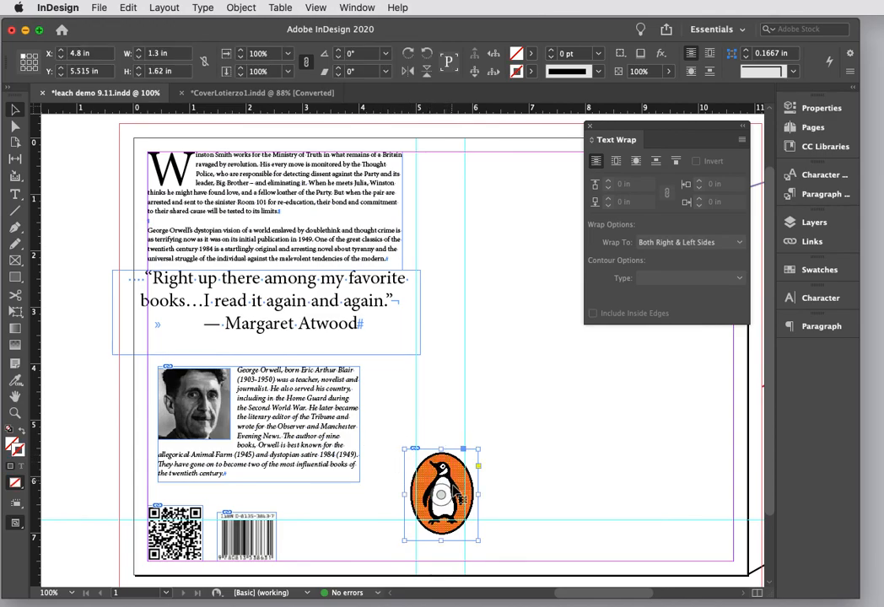
pyautogui.moveTo(441, 494); pyautogui.dragTo(381, 515)
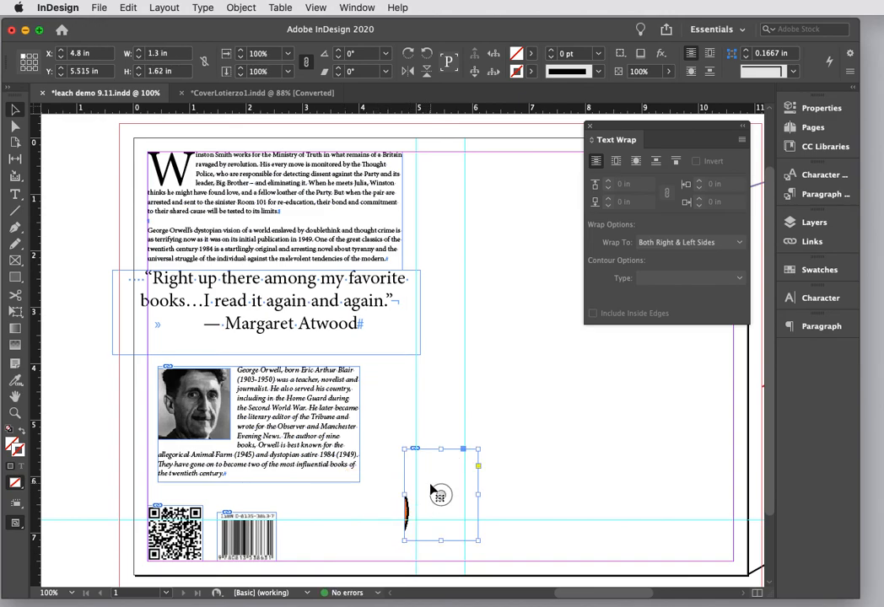
pyautogui.press('super+z')
pyautogui.press('super+shift+a')
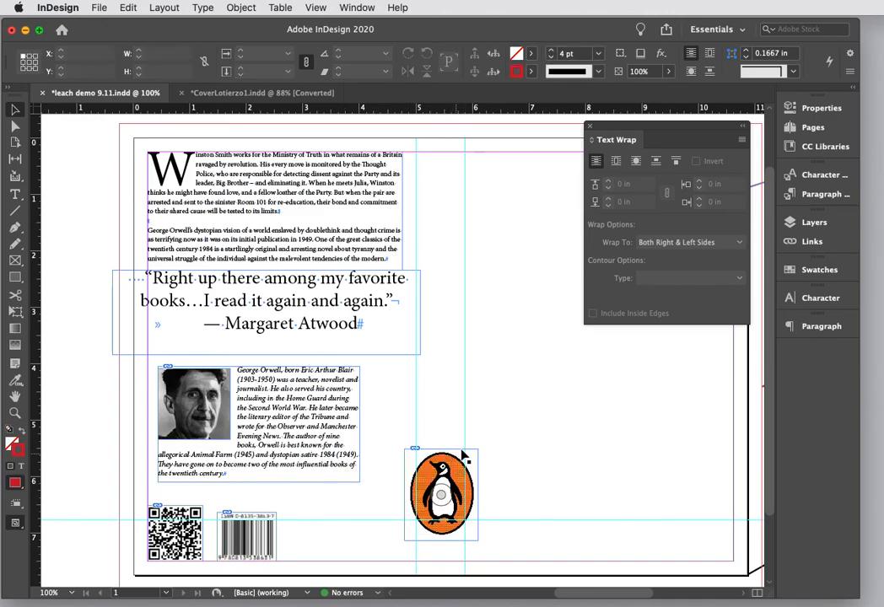
# Step: Move the penguin logo with its frame to the back cover's lower right corner and scale it to 80% in both directions
pyautogui.moveTo(462, 456); pyautogui.dragTo(393, 475)
pyautogui.click(479, 444)
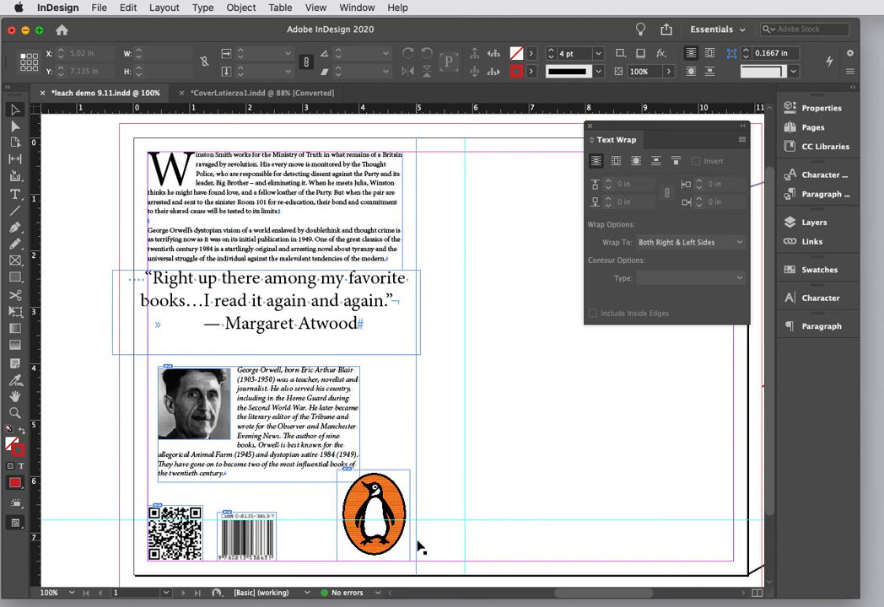
pyautogui.click(405, 484)
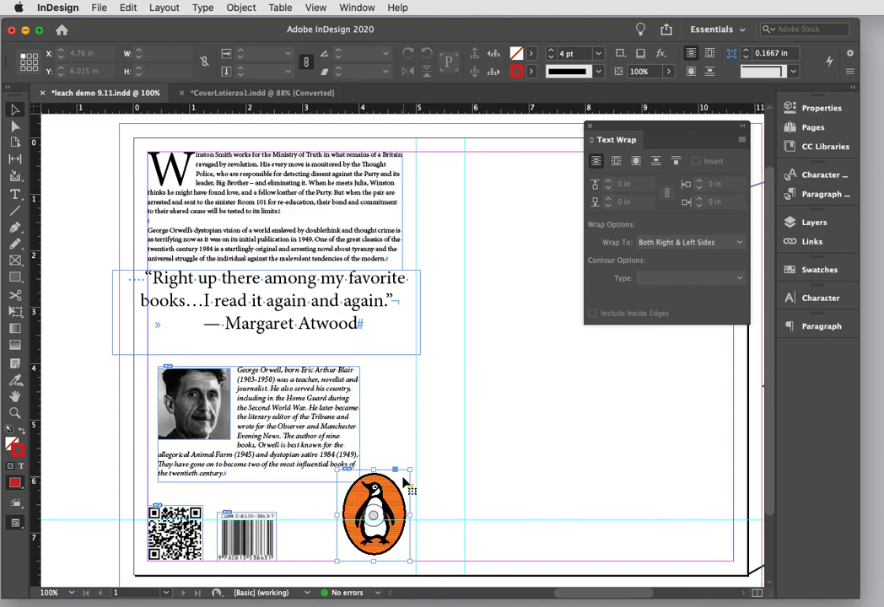
pyautogui.click(240, 8)
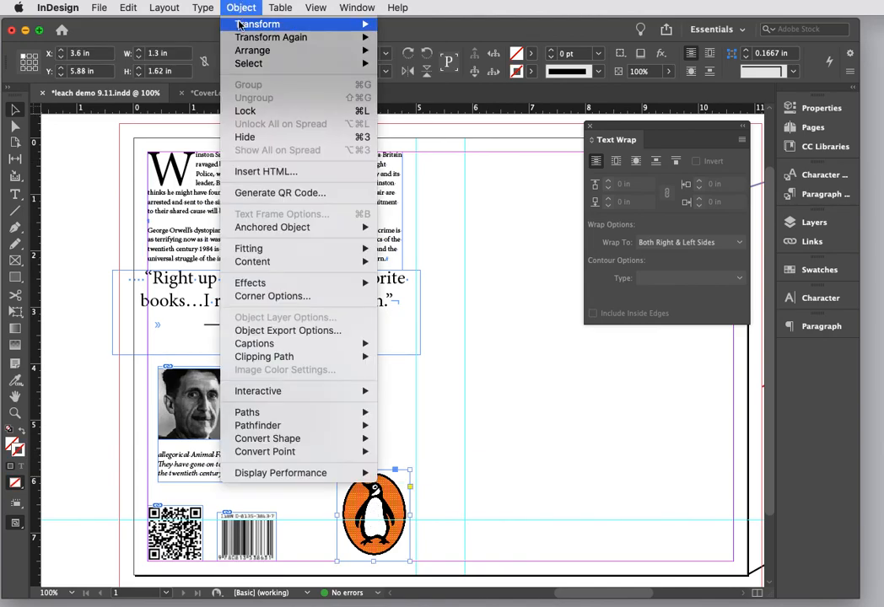
pyautogui.moveTo(346, 28)
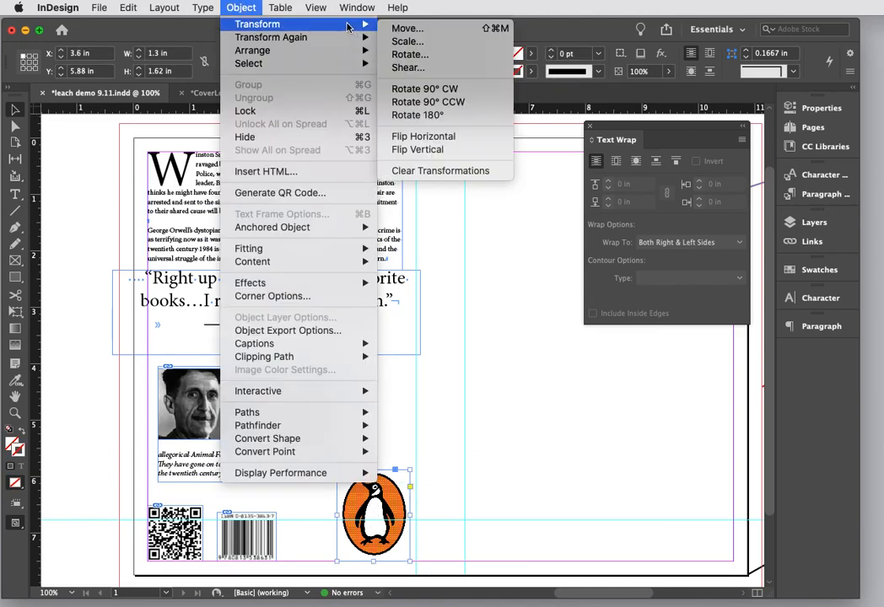
pyautogui.click(411, 44)
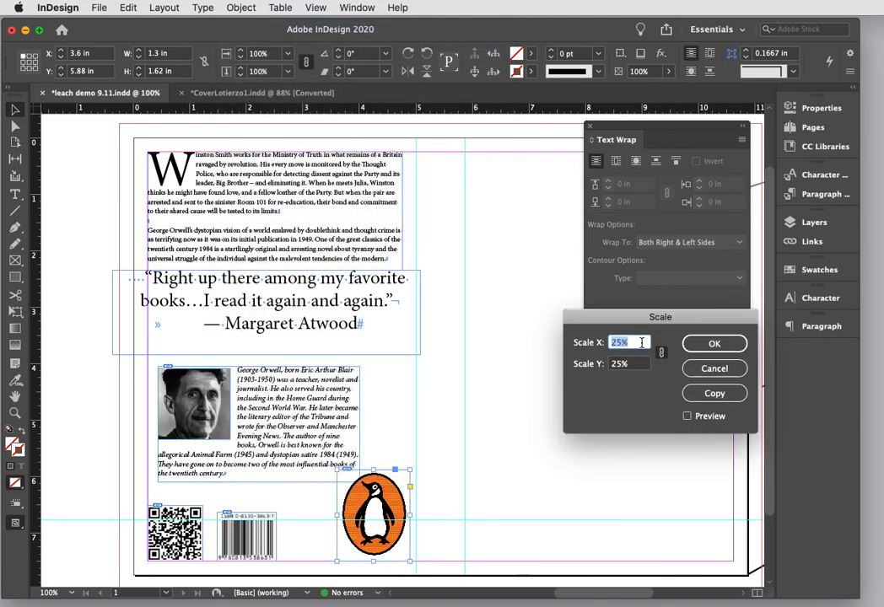
pyautogui.write('80')
pyautogui.press('Tab')
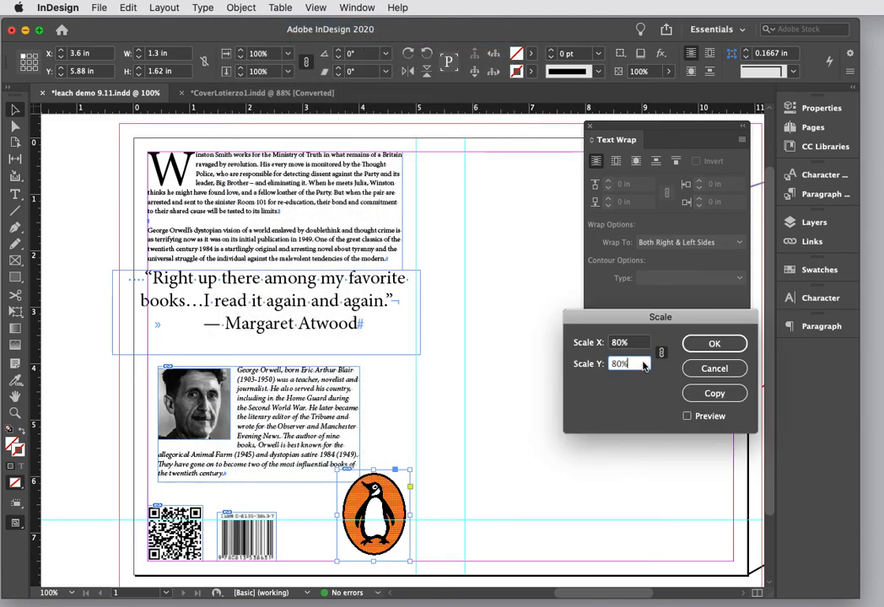
pyautogui.click(724, 346)
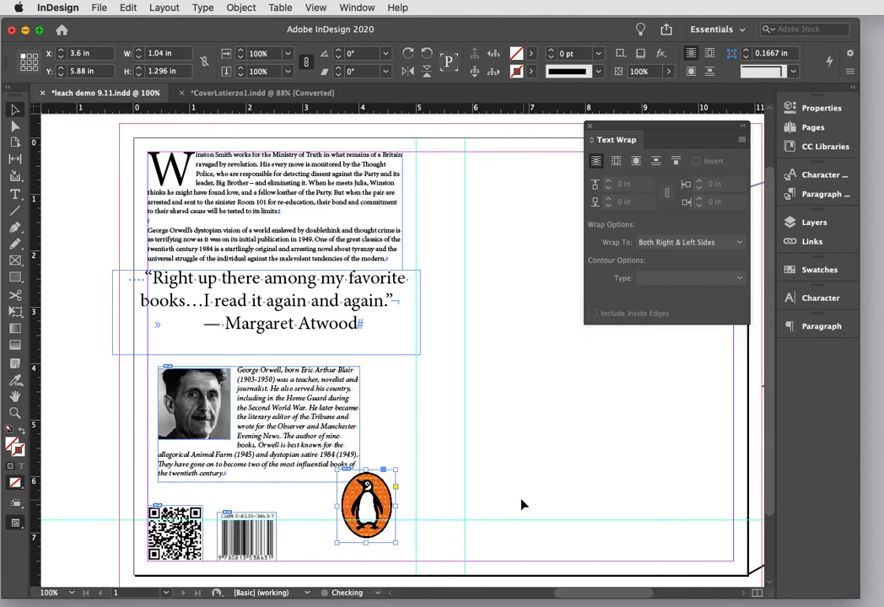
# Step: Nudge the penguin logo down to the bottom margin and right towards the spine, to about X 3.86 in and Y 6.21 in
pyautogui.press('Down')
pyautogui.press('Down')
pyautogui.press('Down')
pyautogui.press('Down')
pyautogui.press('Down')
pyautogui.press('Down')
pyautogui.press('Down')
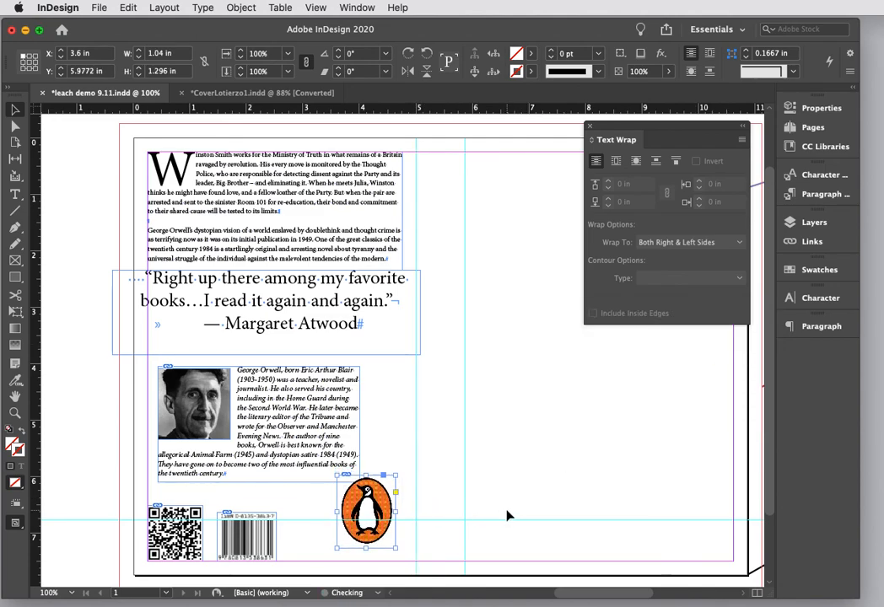
pyautogui.press('Down')
pyautogui.press('Down')
pyautogui.press('Down')
pyautogui.press('Down')
pyautogui.press('Down')
pyautogui.press('Down')
pyautogui.press('Down')
pyautogui.press('Down')
pyautogui.press('Down')
pyautogui.press('Down')
pyautogui.press('Down')
pyautogui.press('Down')
pyautogui.press('Down')
pyautogui.press('Down')
pyautogui.press('Down')
pyautogui.press('Down')
pyautogui.press('Down')
pyautogui.press('Down')
pyautogui.press('Down')
pyautogui.press('Down')
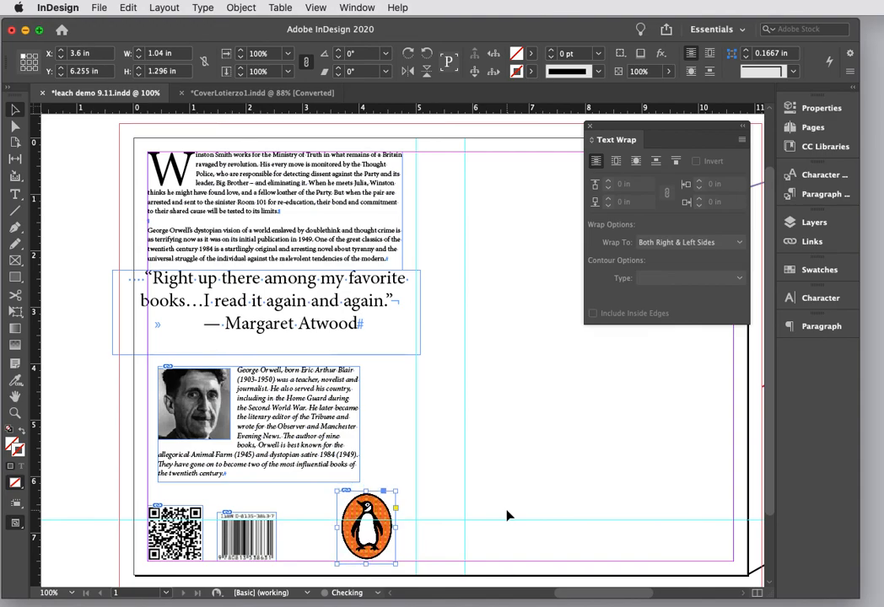
pyautogui.press('Up')
pyautogui.press('Up')
pyautogui.press('Up')
pyautogui.press('Right')
pyautogui.press('Right')
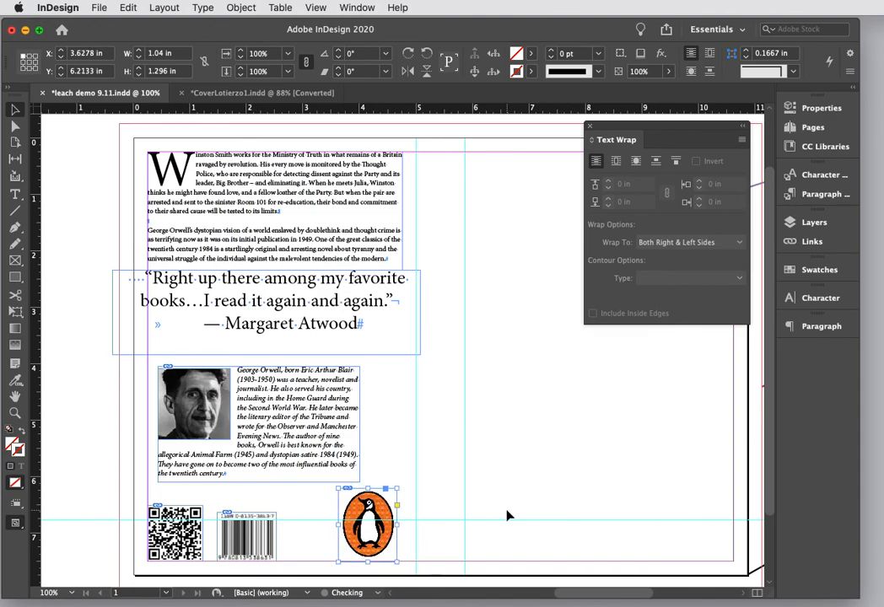
pyautogui.press('Right')
pyautogui.press('Right')
pyautogui.press('Right')
pyautogui.press('Right')
pyautogui.press('Right')
pyautogui.press('Right')
pyautogui.press('Right')
pyautogui.press('Right')
pyautogui.press('Right')
pyautogui.press('Right')
pyautogui.press('Right')
pyautogui.press('Right')
pyautogui.press('Right')
pyautogui.press('Right')
pyautogui.press('Right')
pyautogui.press('Right')
pyautogui.press('Right')
pyautogui.press('Right')
pyautogui.press('Right')
pyautogui.press('Right')
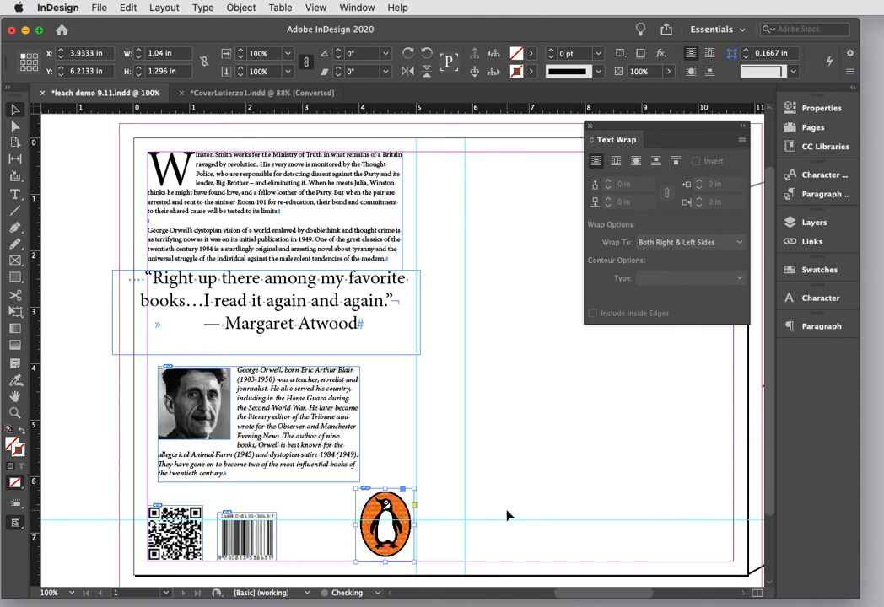
pyautogui.press('Left')
pyautogui.press('Left')
pyautogui.press('Left')
pyautogui.press('Left')
pyautogui.press('Left')
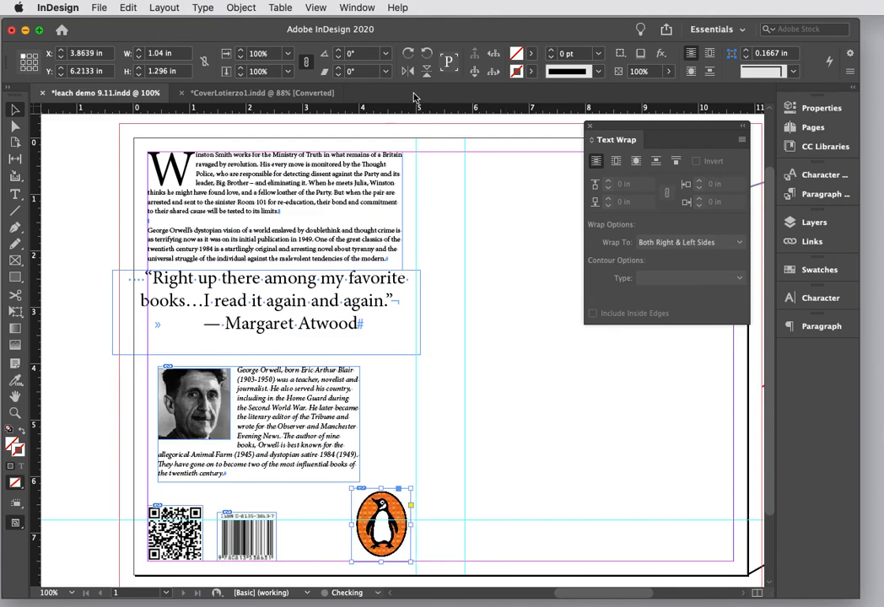
# Step: Examine the spine and front cover design in the converted reference cover document, and return to the demo document
pyautogui.click(221, 92)
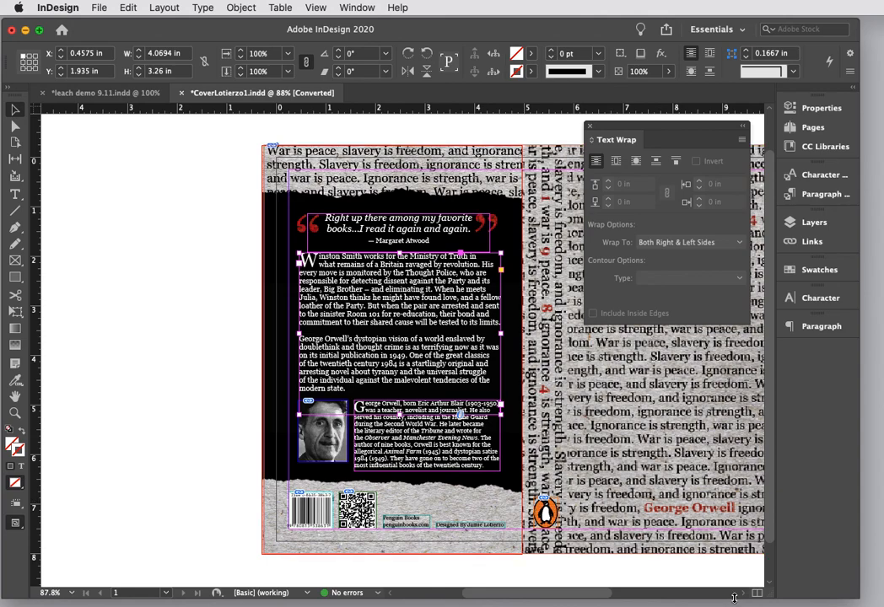
pyautogui.hscroll(5, 745, 596)
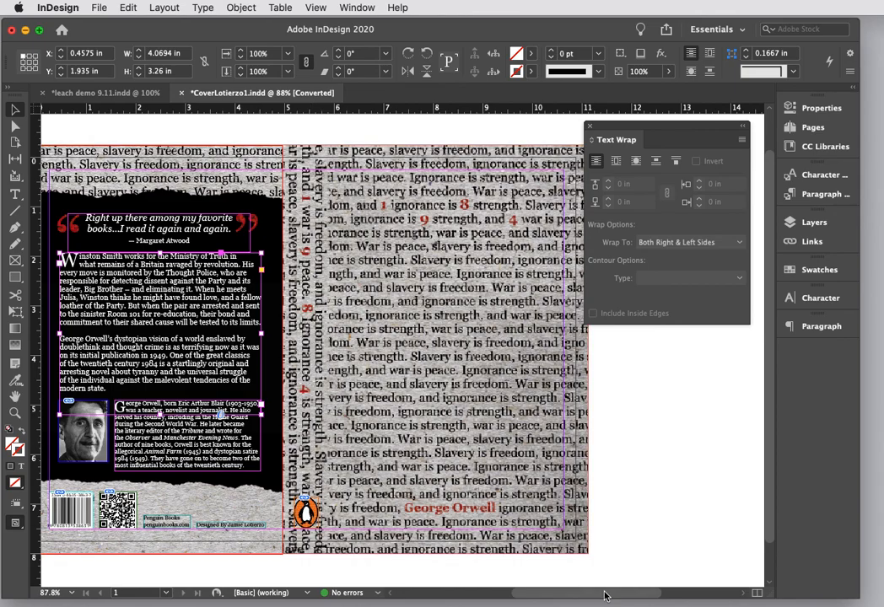
pyautogui.moveTo(604, 595); pyautogui.dragTo(525, 597)
pyautogui.click(103, 94)
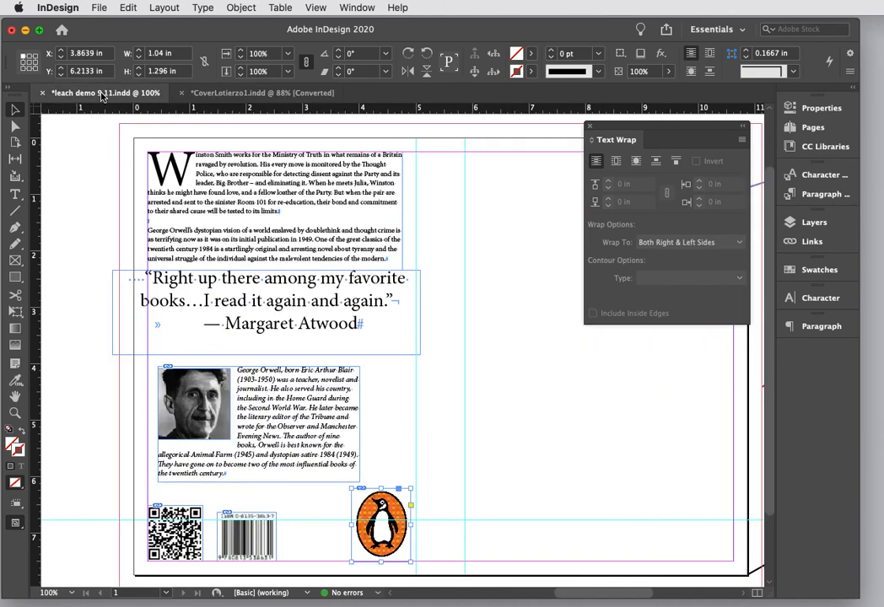
# Step: Move the Margaret Atwood quote's text frame partly off the back cover, to about X -3.08 in and Y 2.415 in
pyautogui.click(306, 300)
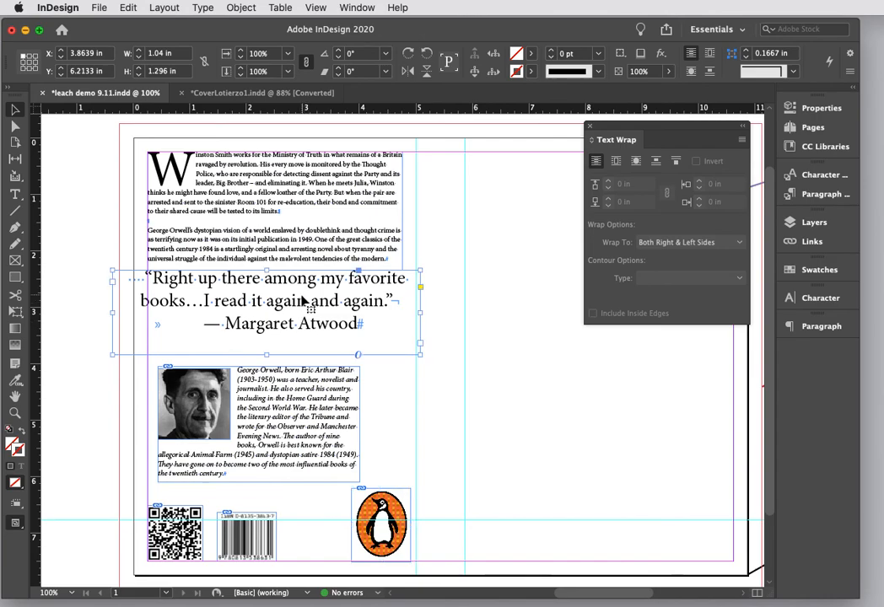
pyautogui.moveTo(342, 301); pyautogui.dragTo(189, 307)
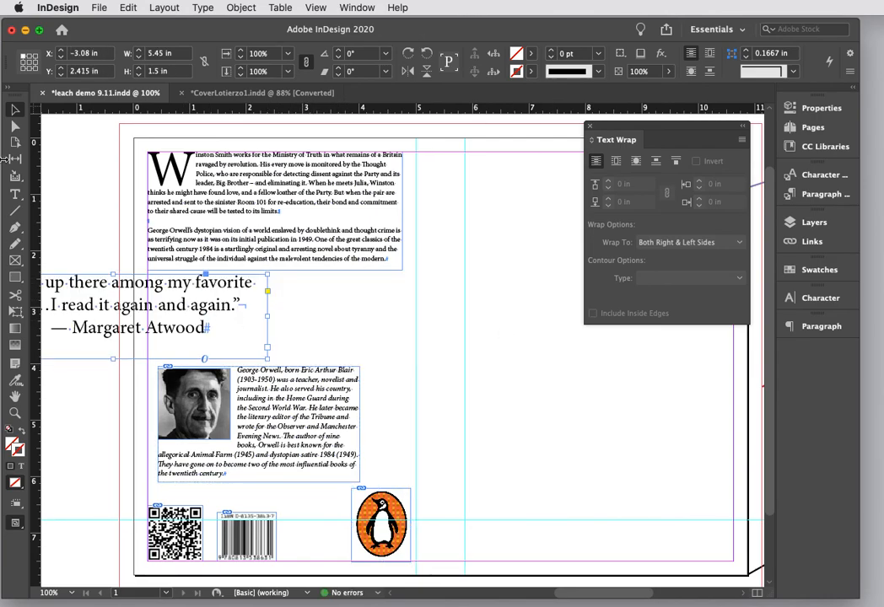
# Step: Draw a text frame about 3 in wide and 1.8 in high on the front cover and enter the title 1984, closing Text Wrap
pyautogui.click(15, 196)
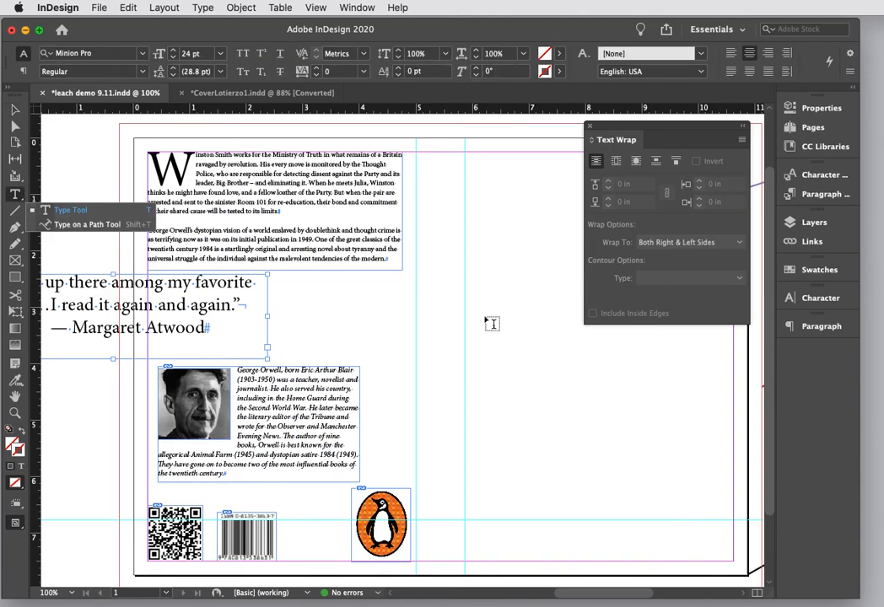
pyautogui.moveTo(483, 317); pyautogui.dragTo(651, 420)
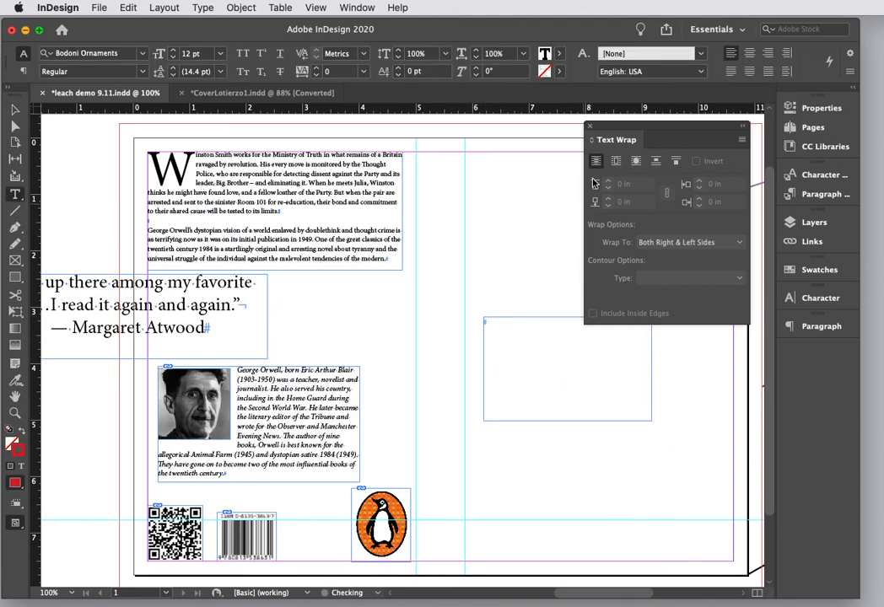
pyautogui.click(589, 127)
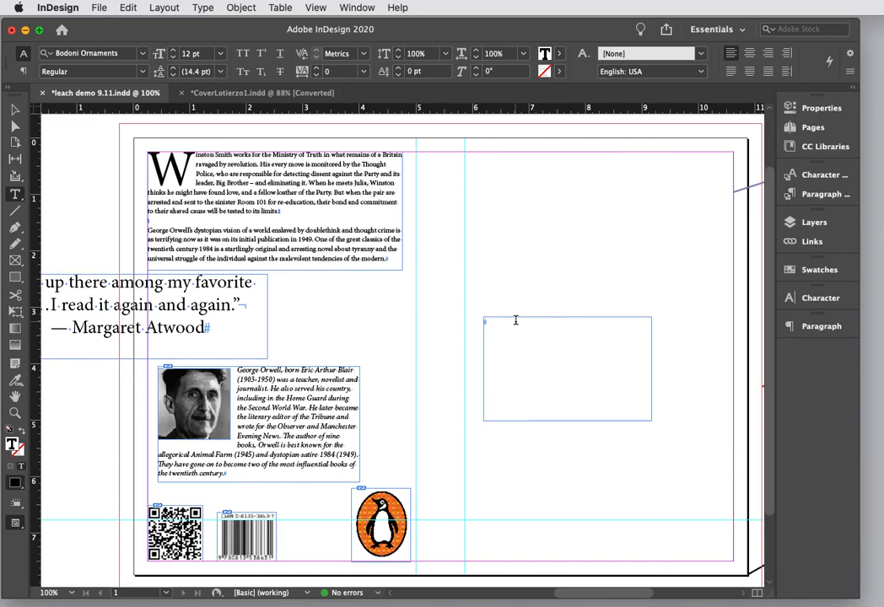
pyautogui.write('abcd')
# Step: Format the front cover title 1984 in Book Antiqua at 72 pt
pyautogui.press('super+a')
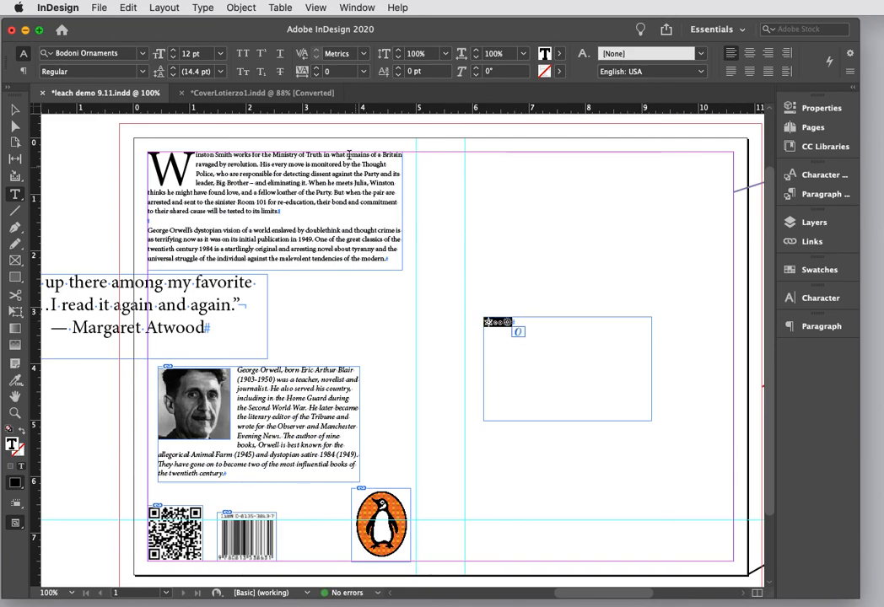
pyautogui.click(141, 53)
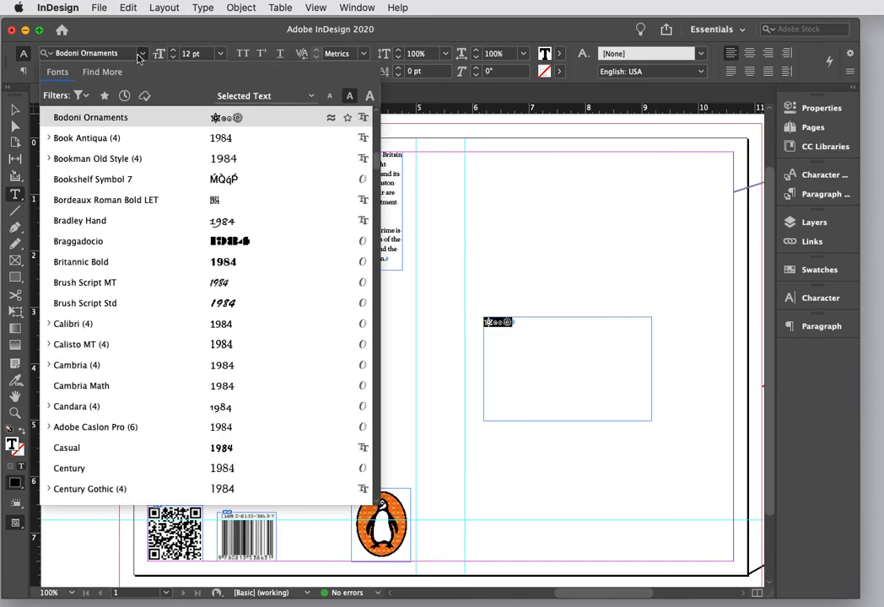
pyautogui.click(91, 149)
pyautogui.click(180, 52)
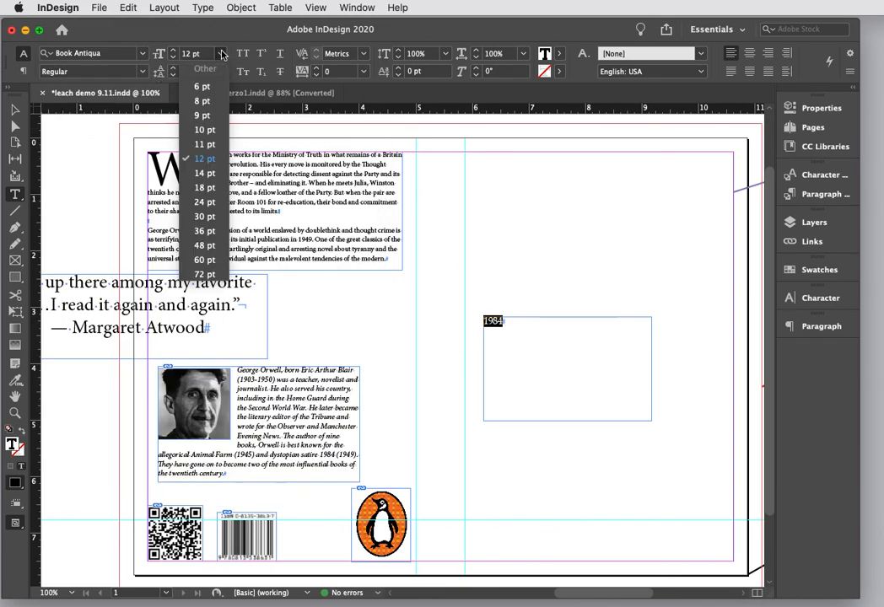
pyautogui.click(199, 275)
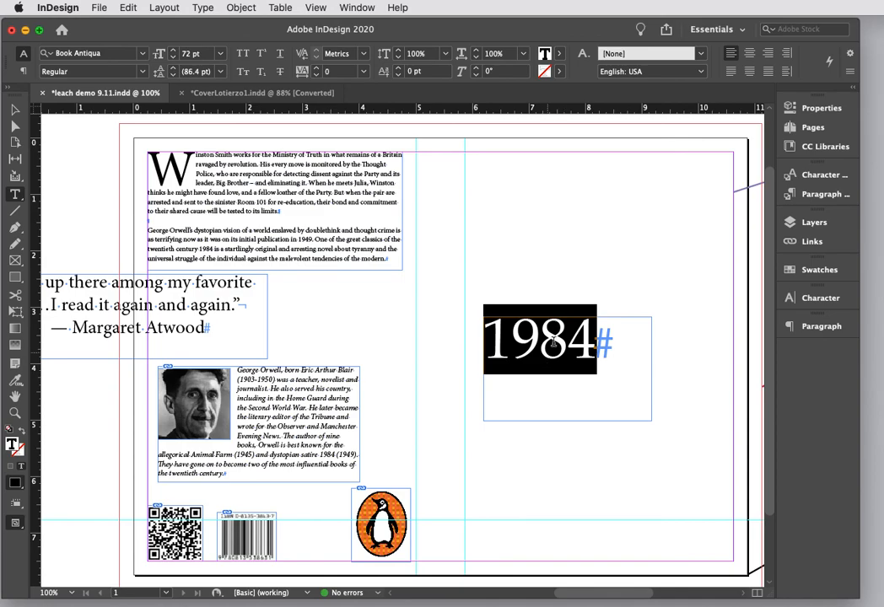
pyautogui.click(591, 280)
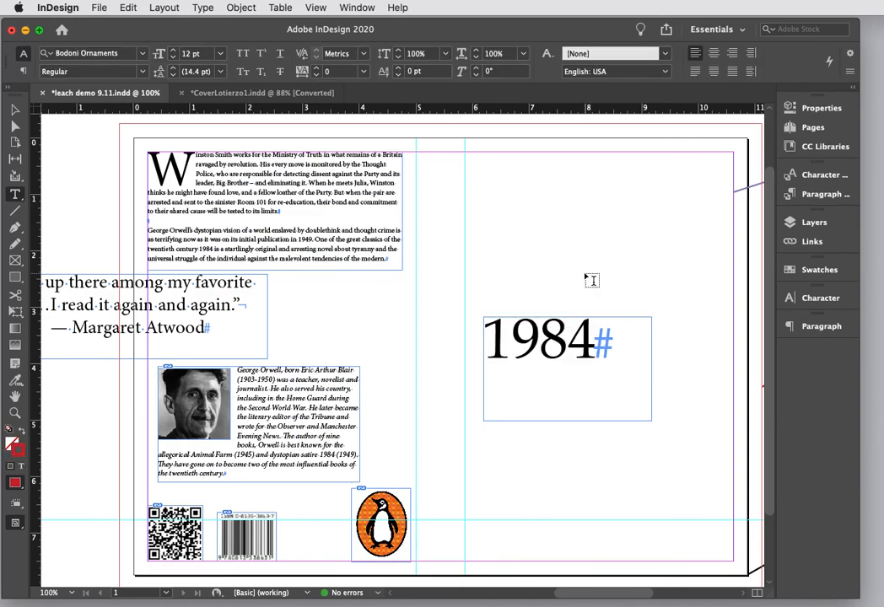
# Step: Tighten the kerning between the 1 and the 9 of the front cover title to -100
pyautogui.click(507, 343)
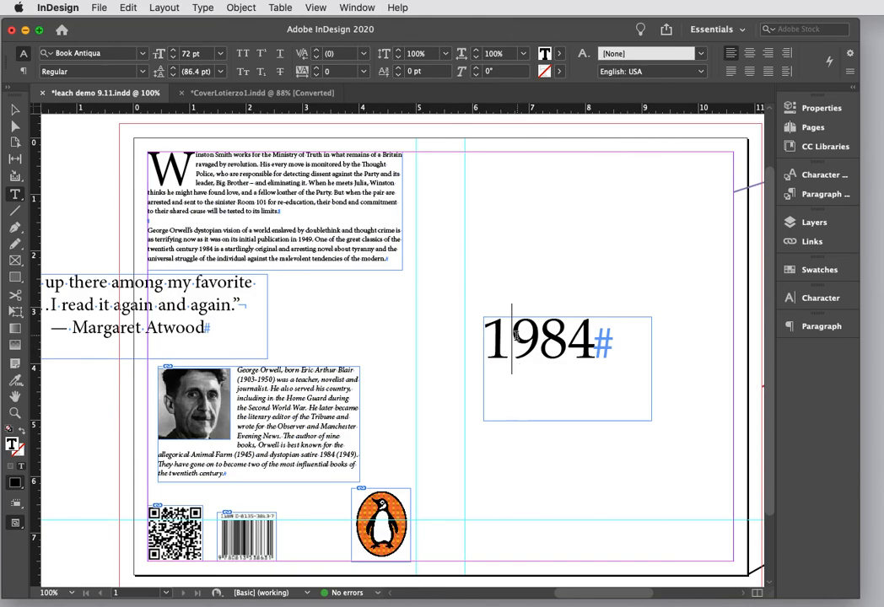
pyautogui.moveTo(504, 355); pyautogui.dragTo(525, 339)
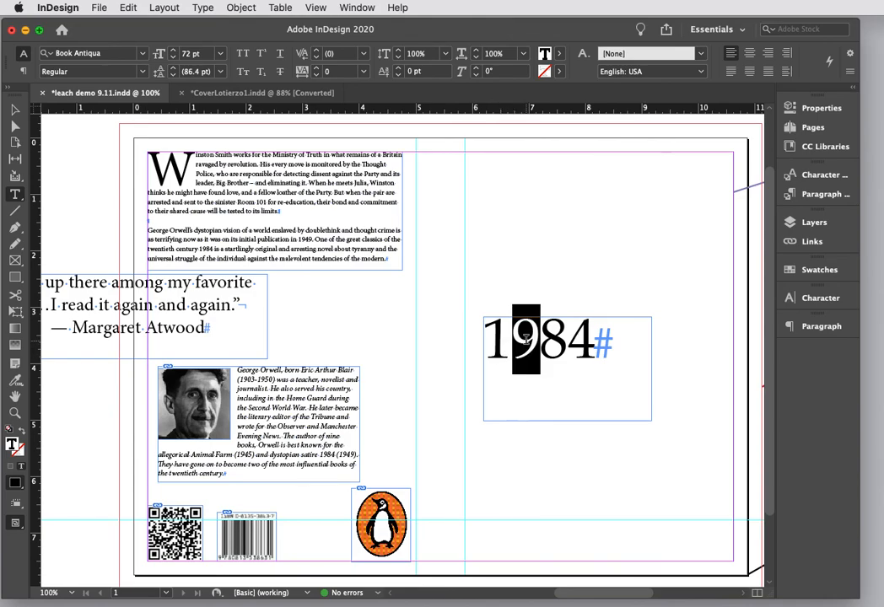
pyautogui.click(523, 339)
pyautogui.click(495, 340)
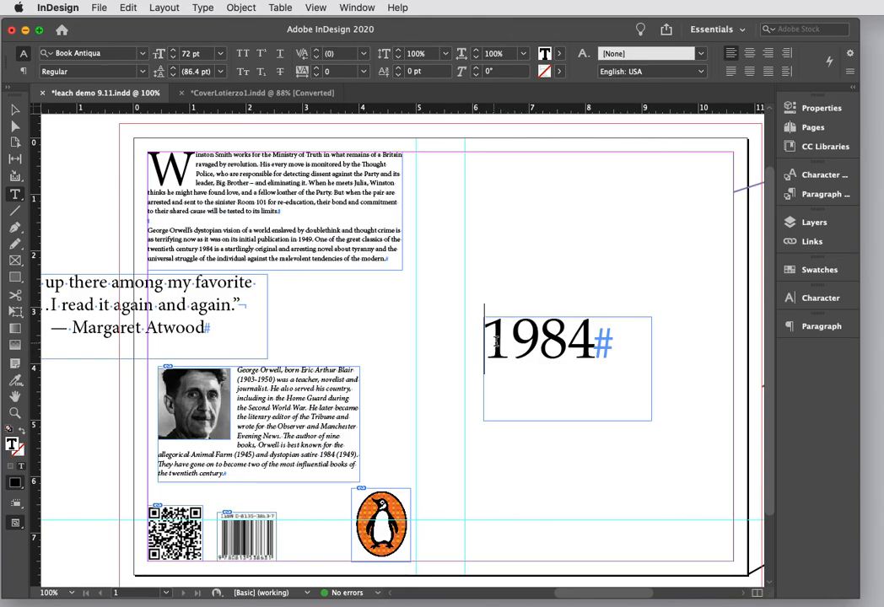
pyautogui.moveTo(496, 340); pyautogui.dragTo(528, 337)
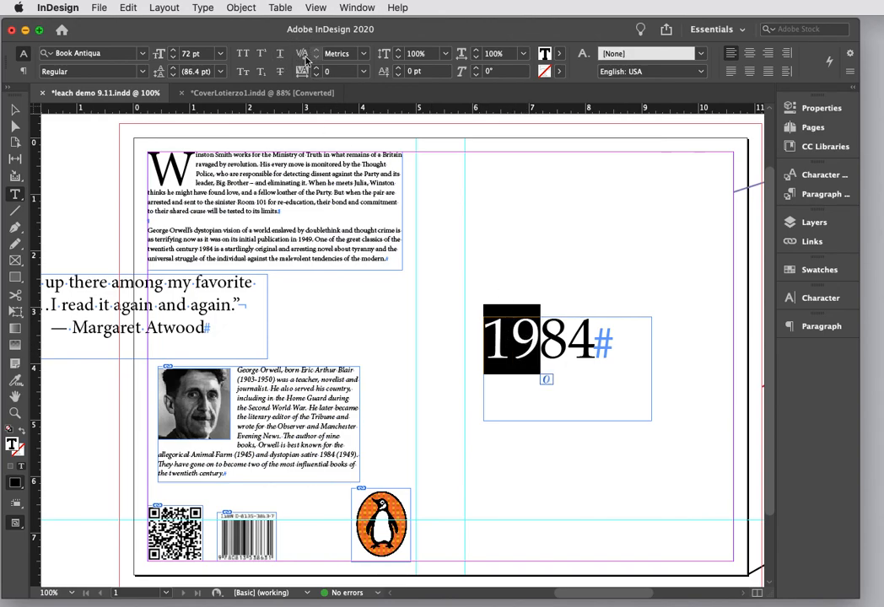
pyautogui.click(363, 54)
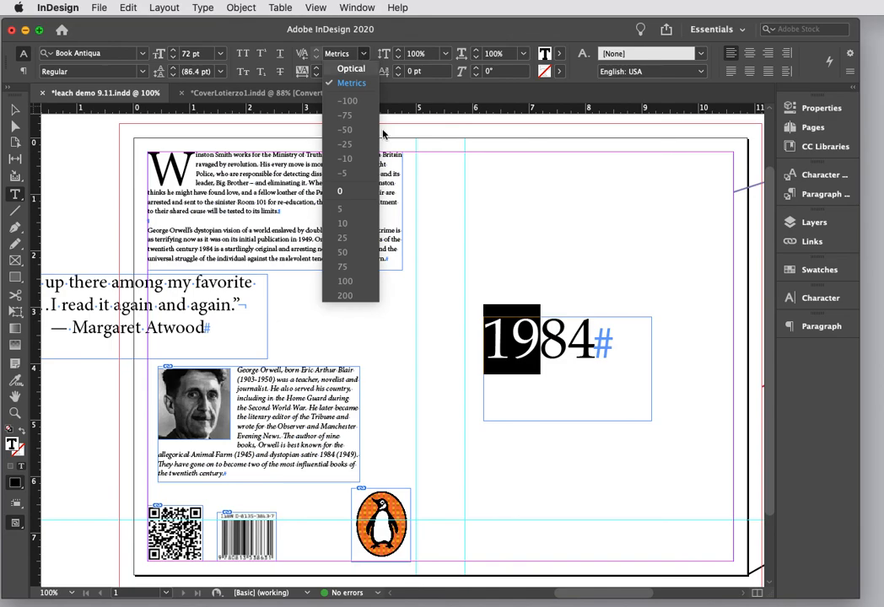
pyautogui.click(340, 191)
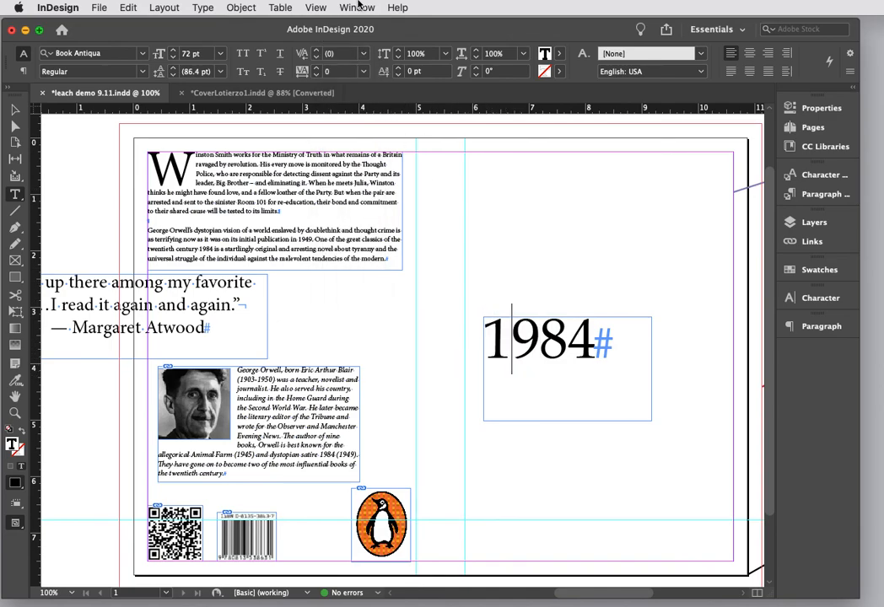
pyautogui.click(364, 54)
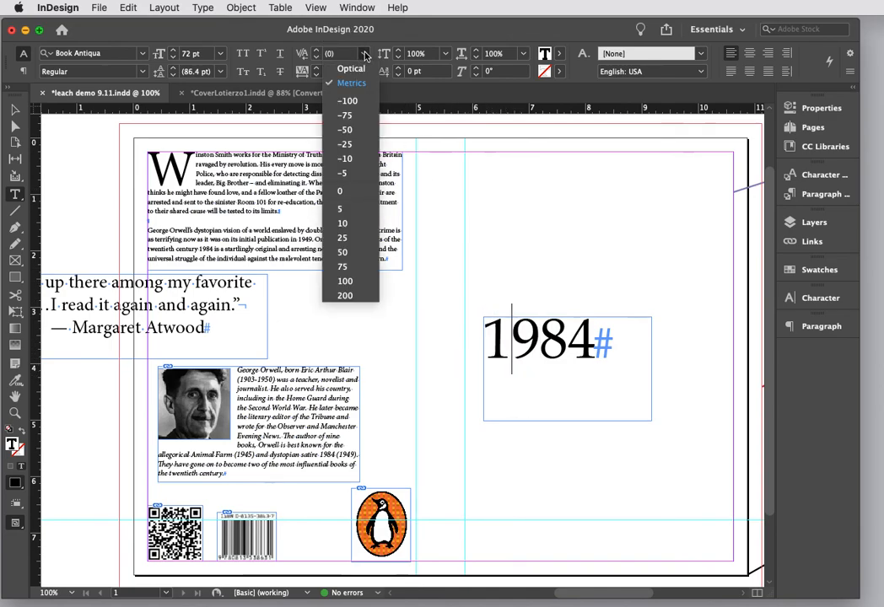
pyautogui.click(349, 101)
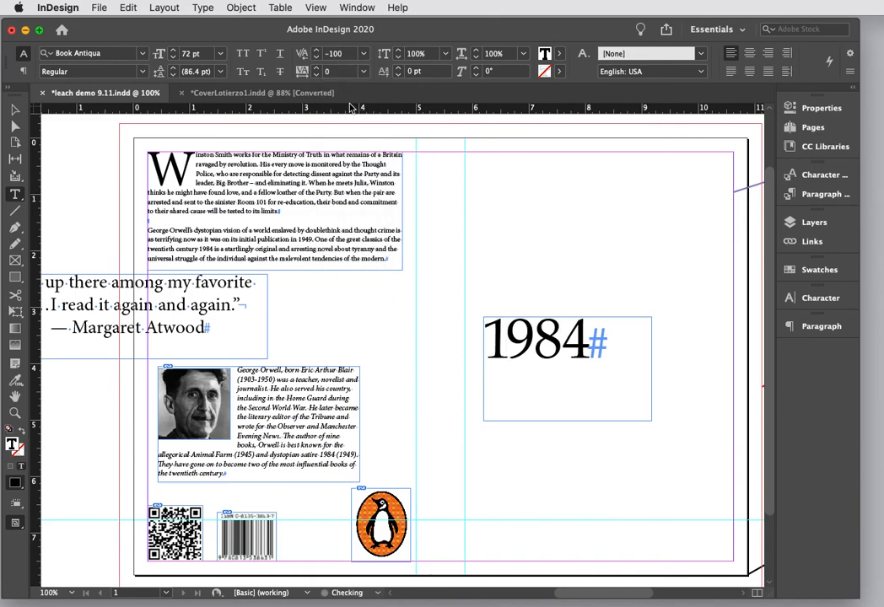
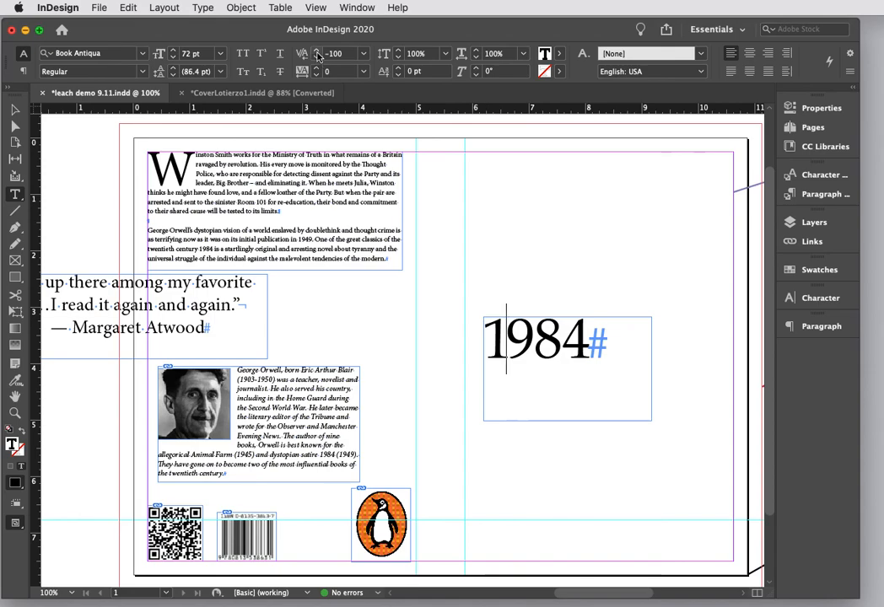
# Step: Select the whole 1984 title and increase its font size to 81 pt
pyautogui.moveTo(595, 338); pyautogui.dragTo(485, 338)
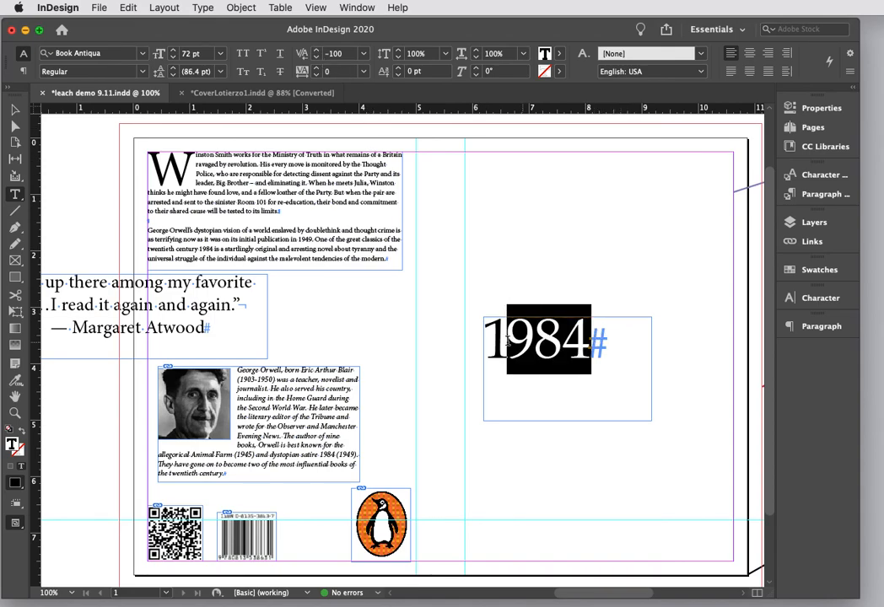
pyautogui.click(172, 50)
pyautogui.click(173, 52)
pyautogui.click(172, 51)
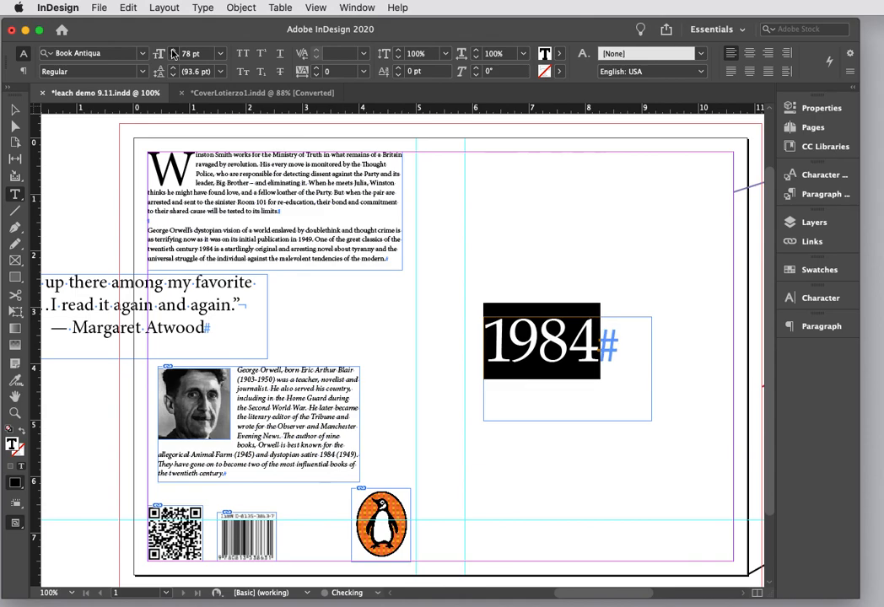
pyautogui.click(173, 52)
pyautogui.click(544, 267)
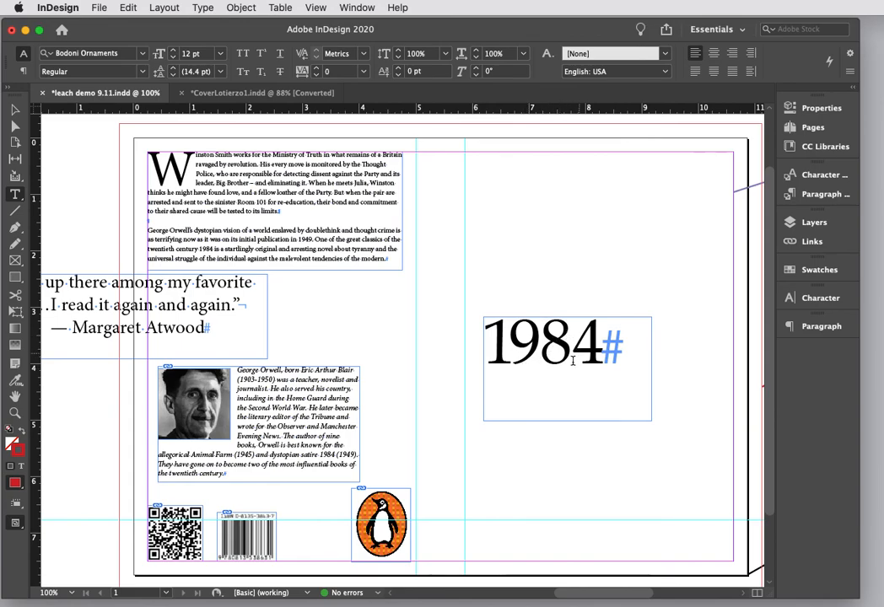
# Step: Kern the gap between the 9 and the 8 of the title, trying -100 and settling on -50
pyautogui.click(540, 339)
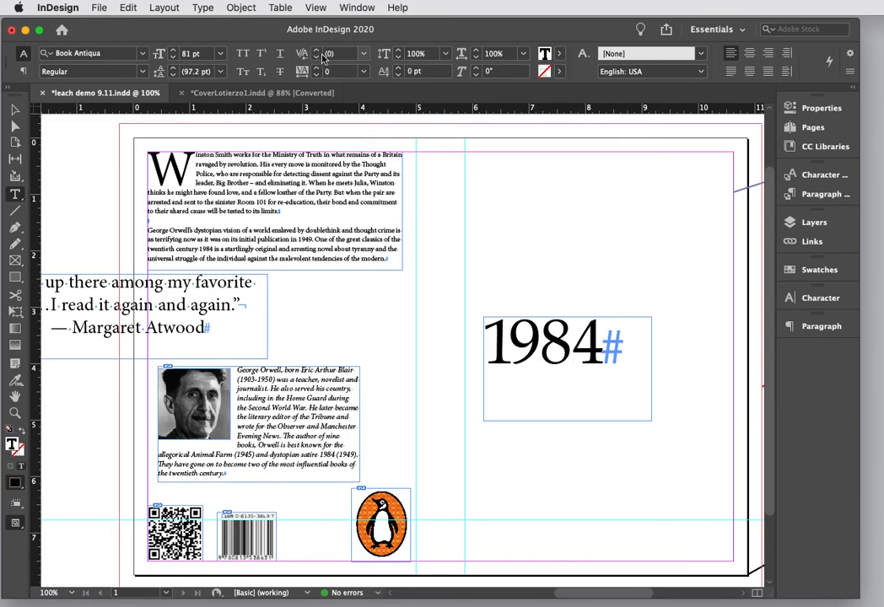
pyautogui.click(318, 51)
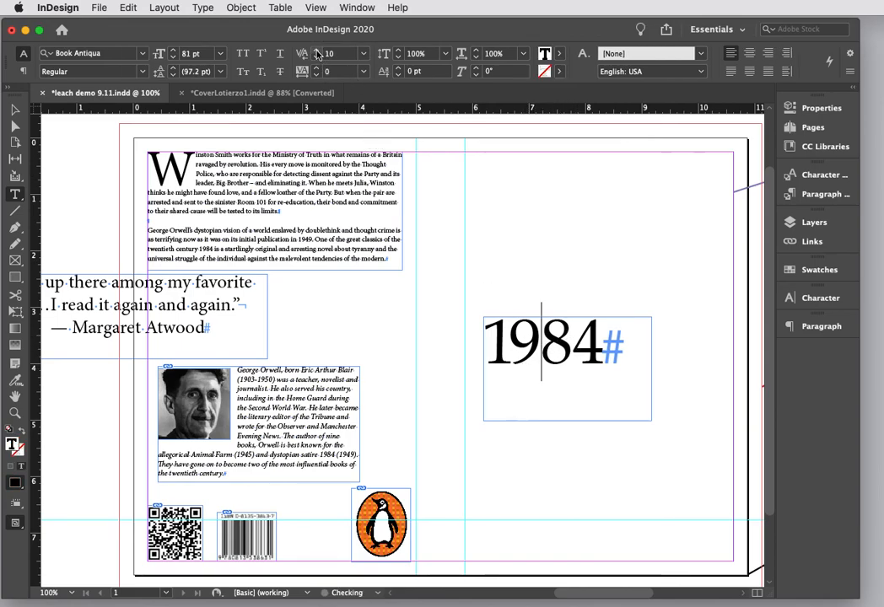
pyautogui.click(318, 51)
pyautogui.click(317, 56)
pyautogui.click(317, 57)
pyautogui.click(364, 57)
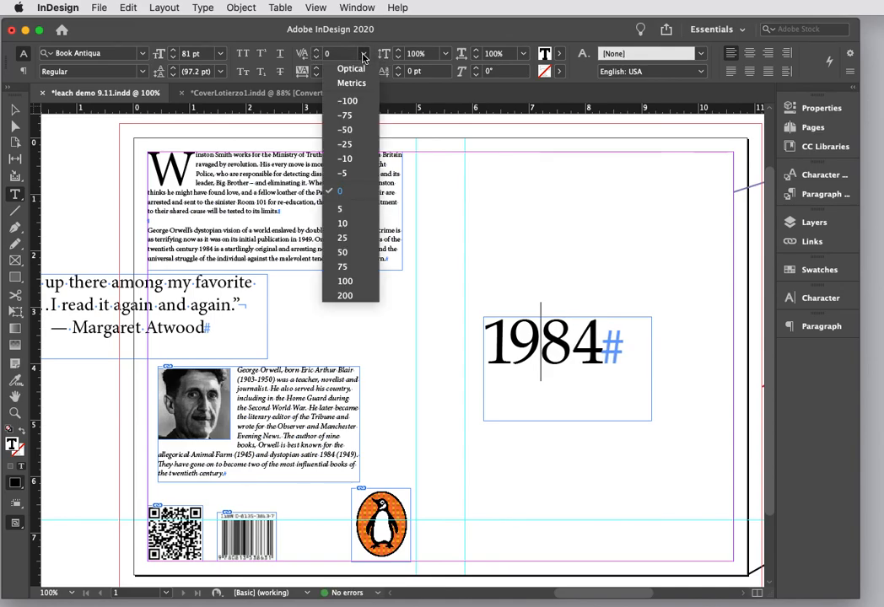
pyautogui.click(350, 101)
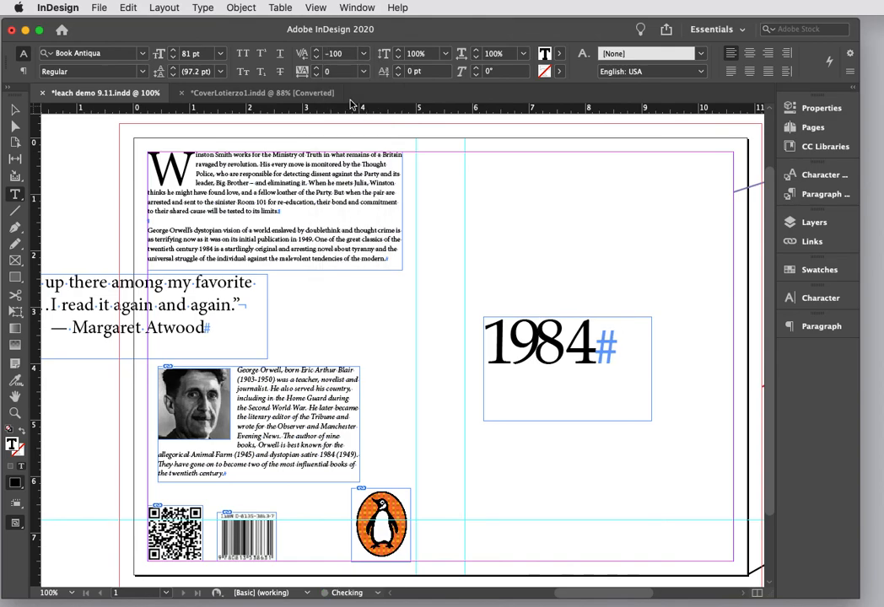
pyautogui.click(364, 53)
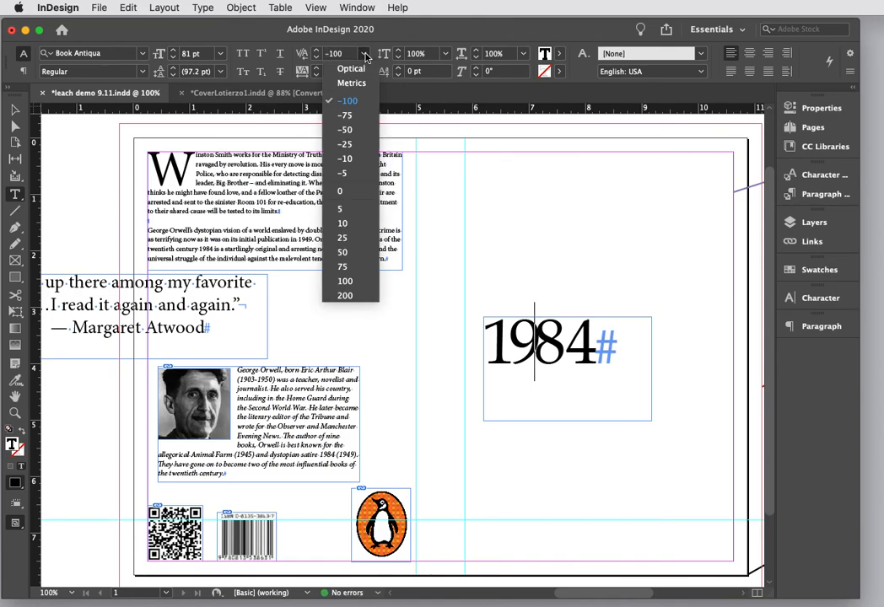
pyautogui.click(346, 130)
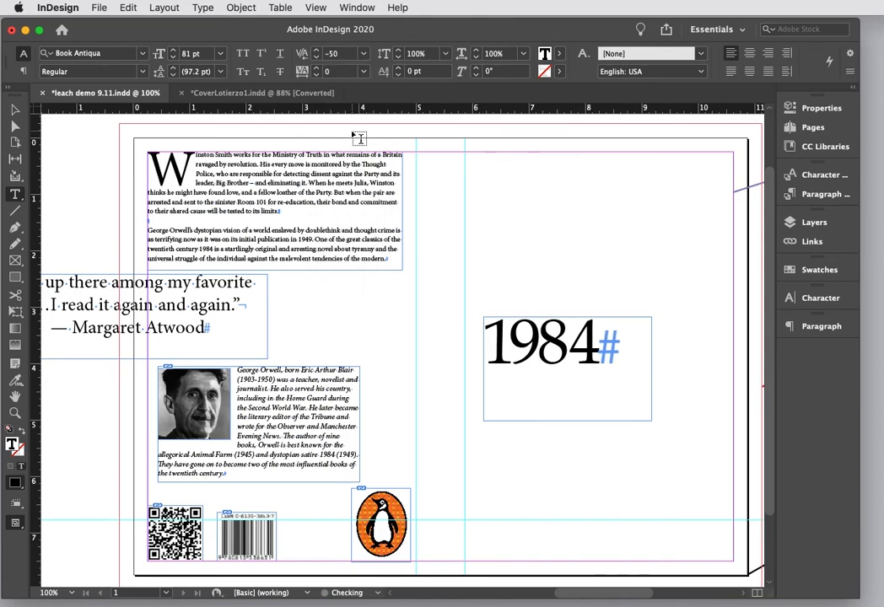
pyautogui.click(566, 444)
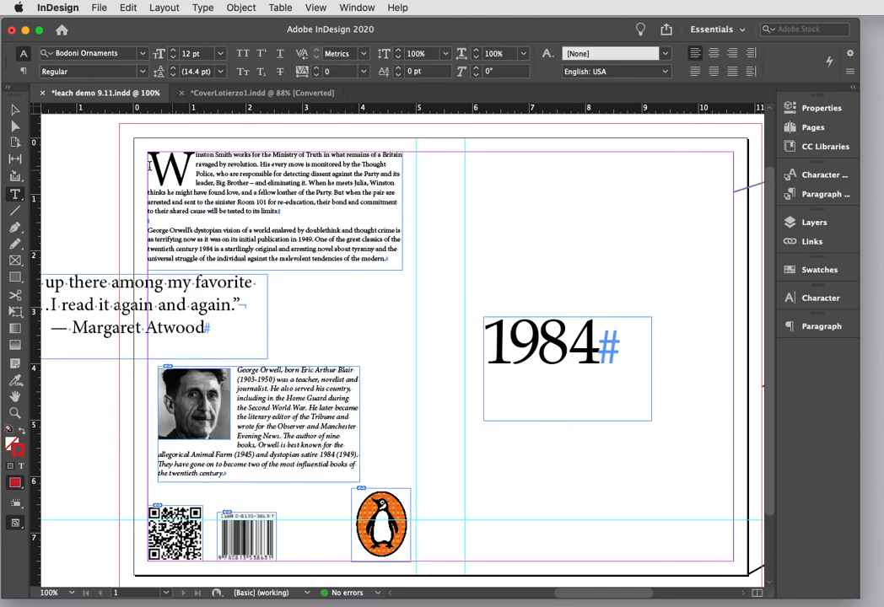
# Step: Shrink the 1984 title's text frame around the digits to about 2.36 in wide and 1.02 in high
pyautogui.click(14, 110)
pyautogui.click(642, 422)
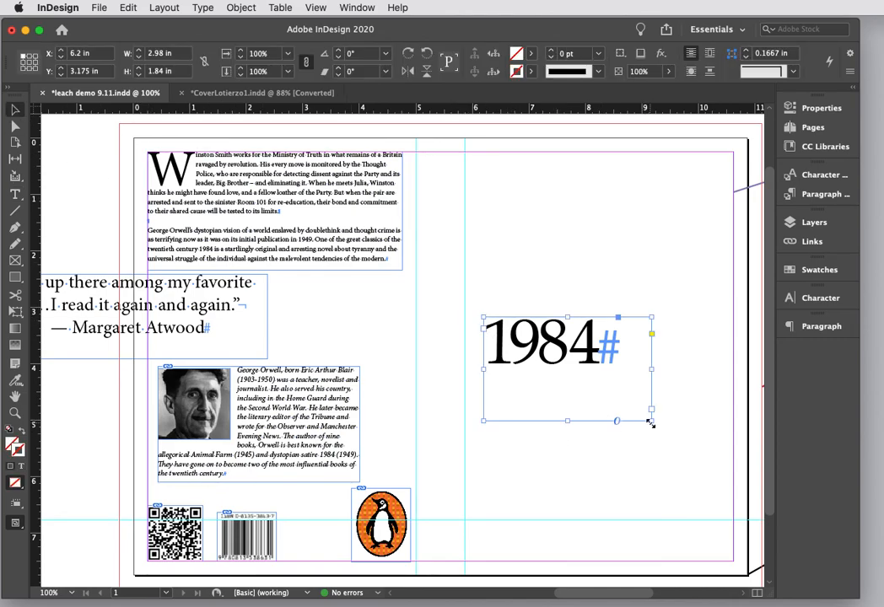
pyautogui.moveTo(651, 420); pyautogui.dragTo(617, 376)
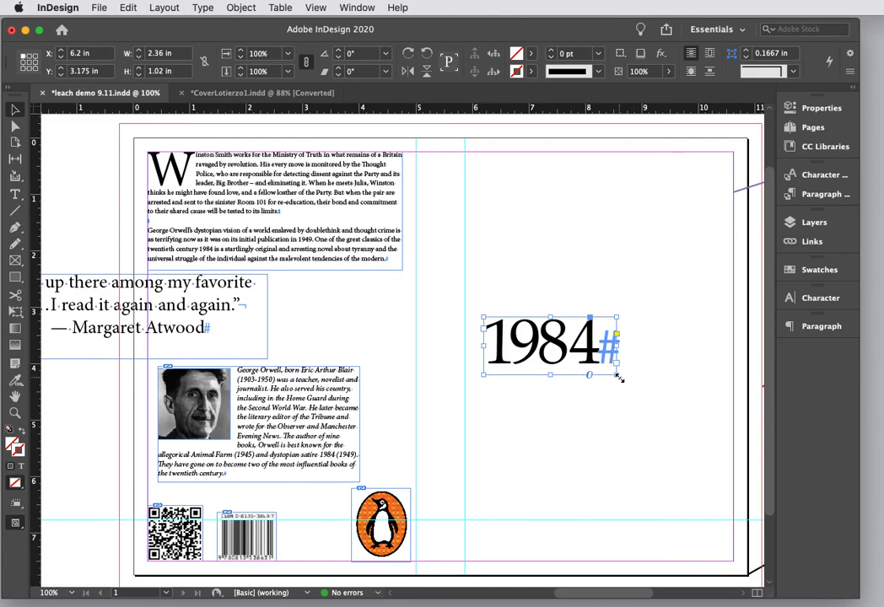
# Step: Rotate the 1984 title frame to -90° and move it onto the spine, at about X 5.875 in and Y 2.315 in
pyautogui.moveTo(622, 381); pyautogui.dragTo(515, 421)
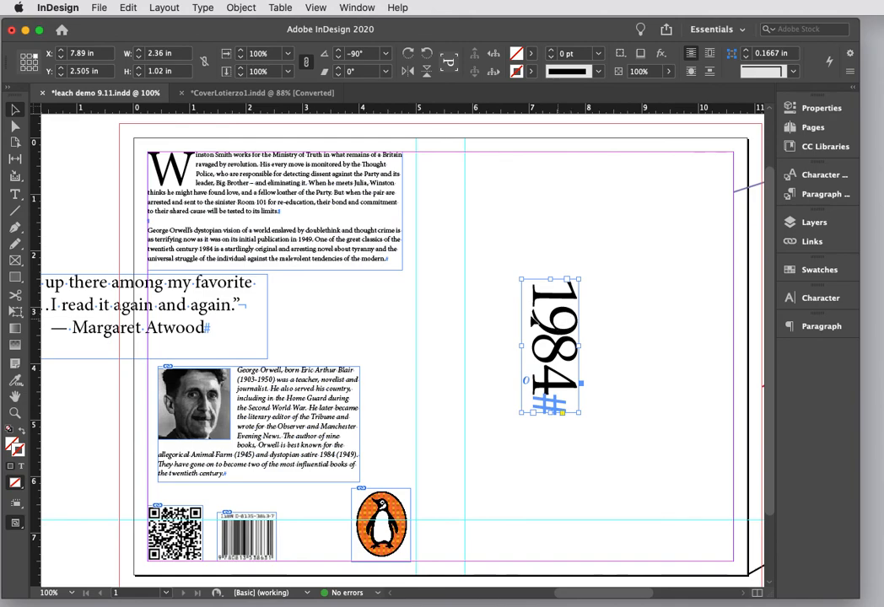
pyautogui.moveTo(553, 324); pyautogui.dragTo(462, 322)
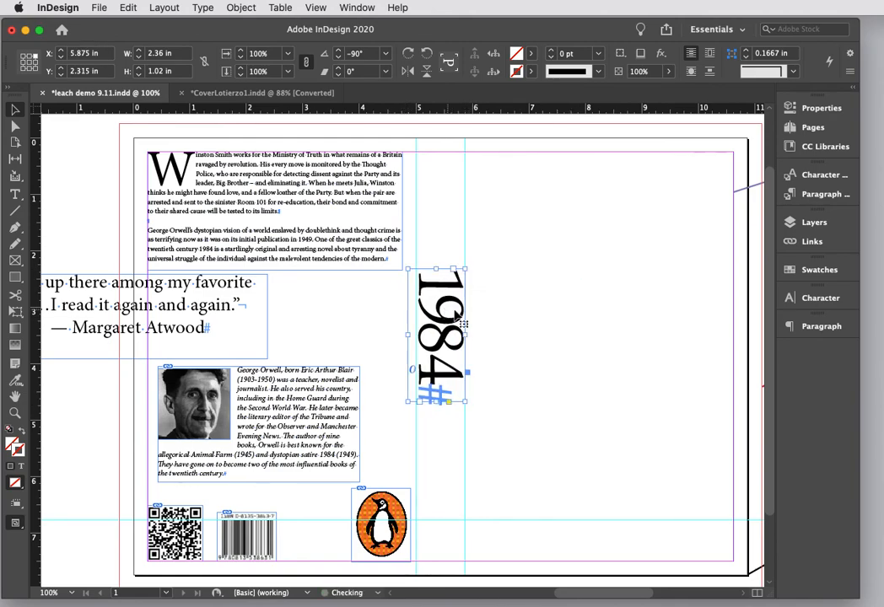
pyautogui.click(560, 309)
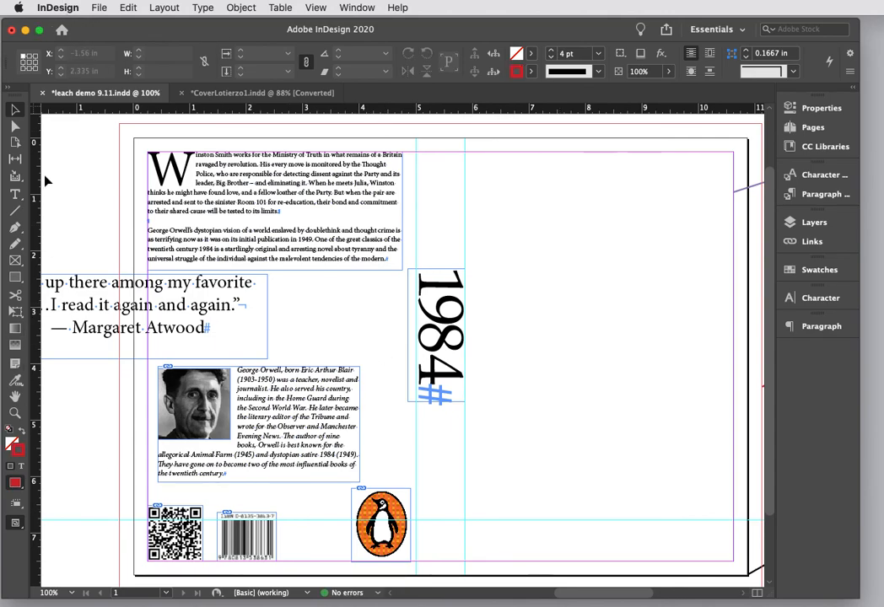
# Step: Place CoverGround.tif from the Links folder of LotierzoBookCover on the Desktop onto the front cover area at full size
pyautogui.click(106, 10)
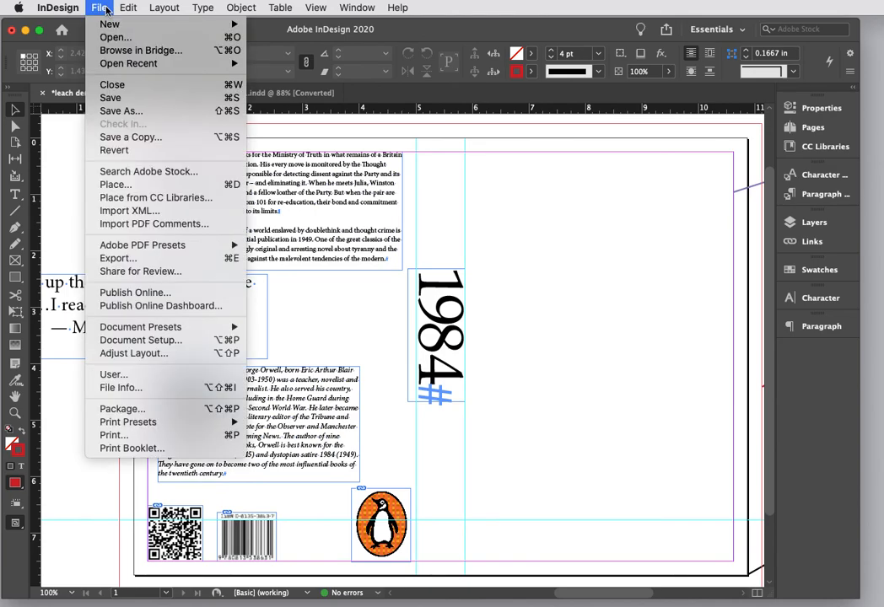
pyautogui.click(125, 190)
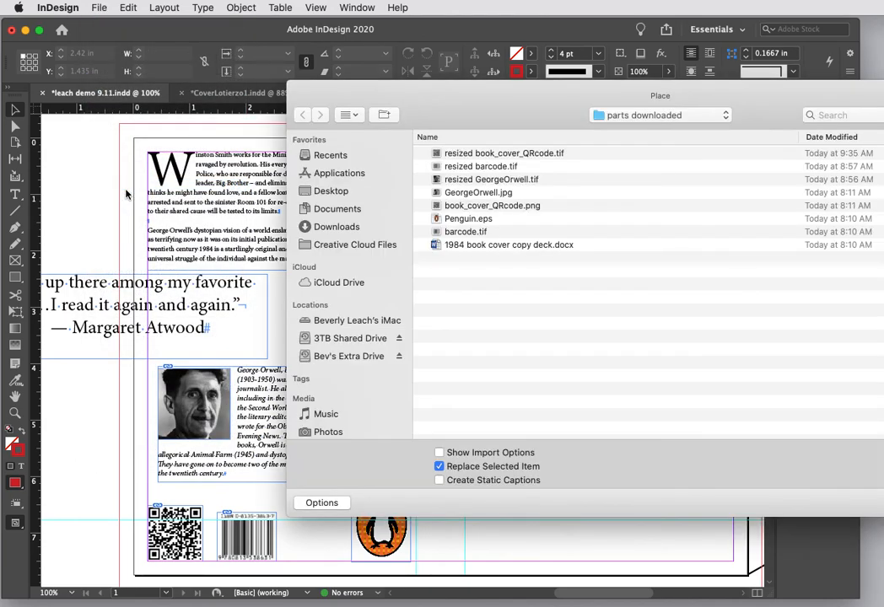
pyautogui.click(724, 117)
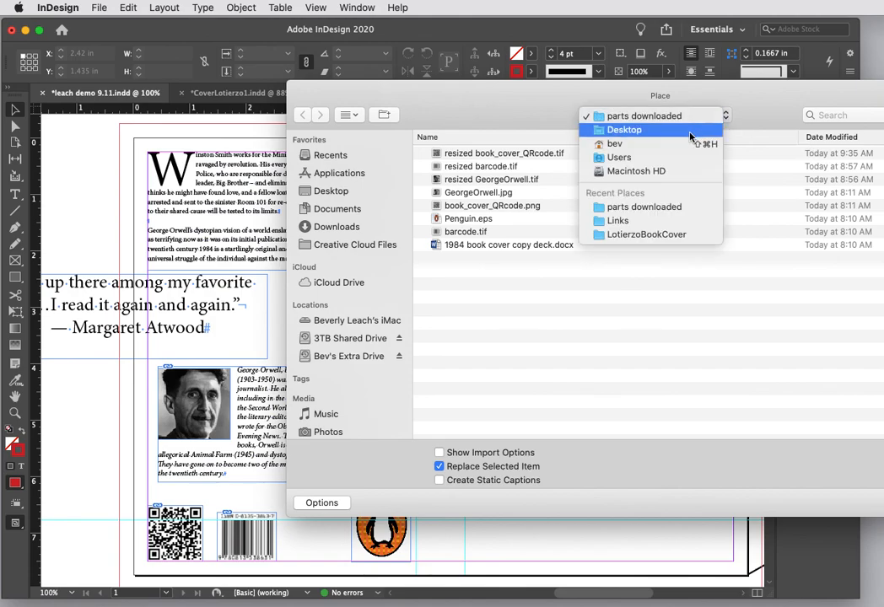
pyautogui.click(632, 129)
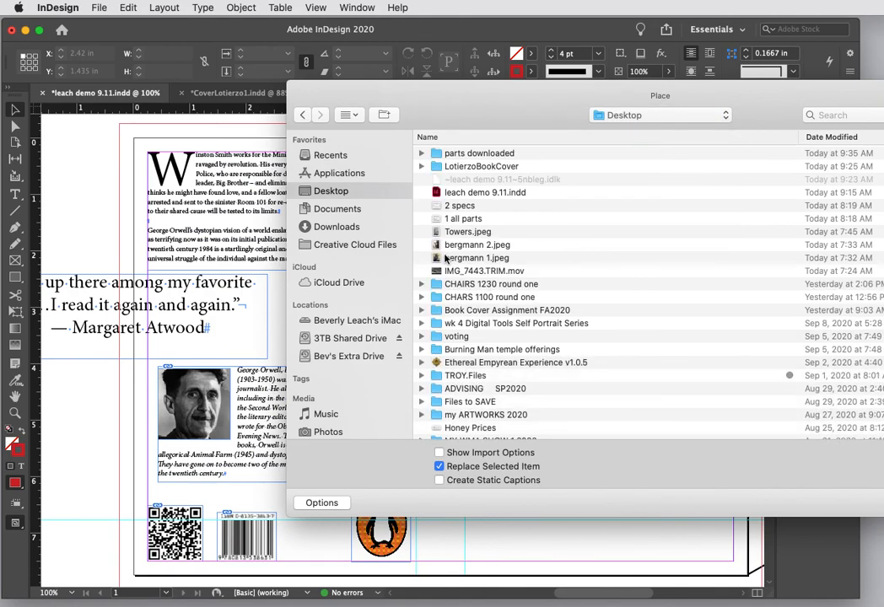
pyautogui.doubleClick(438, 167)
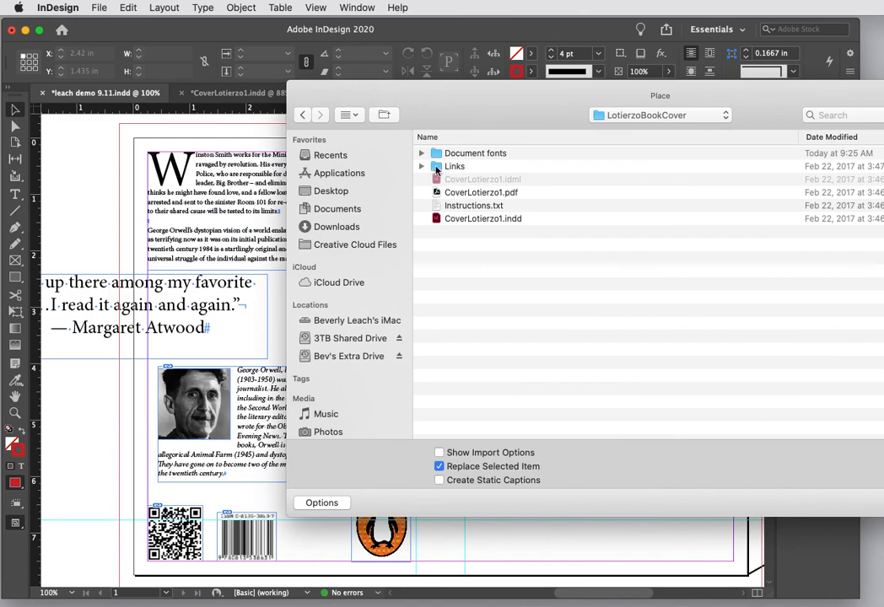
pyautogui.click(423, 167)
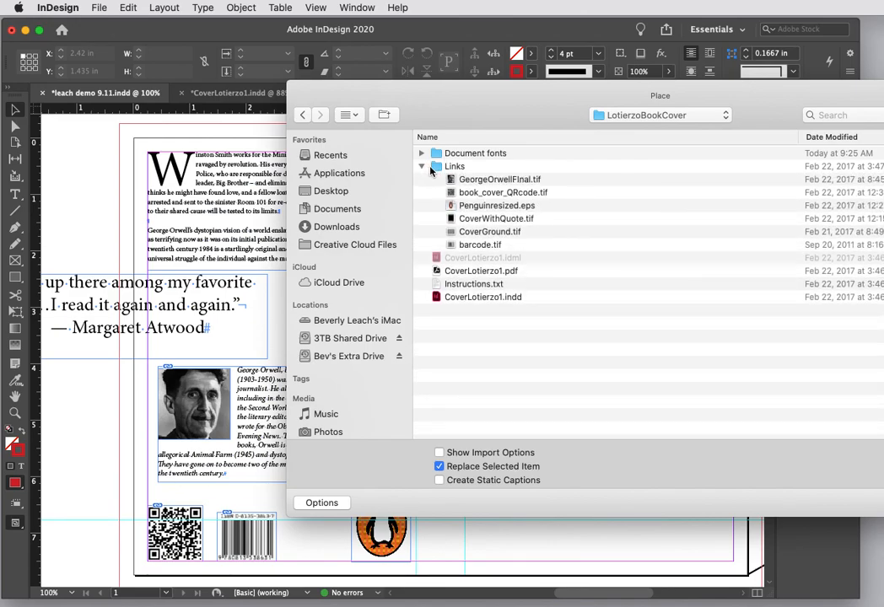
pyautogui.click(479, 232)
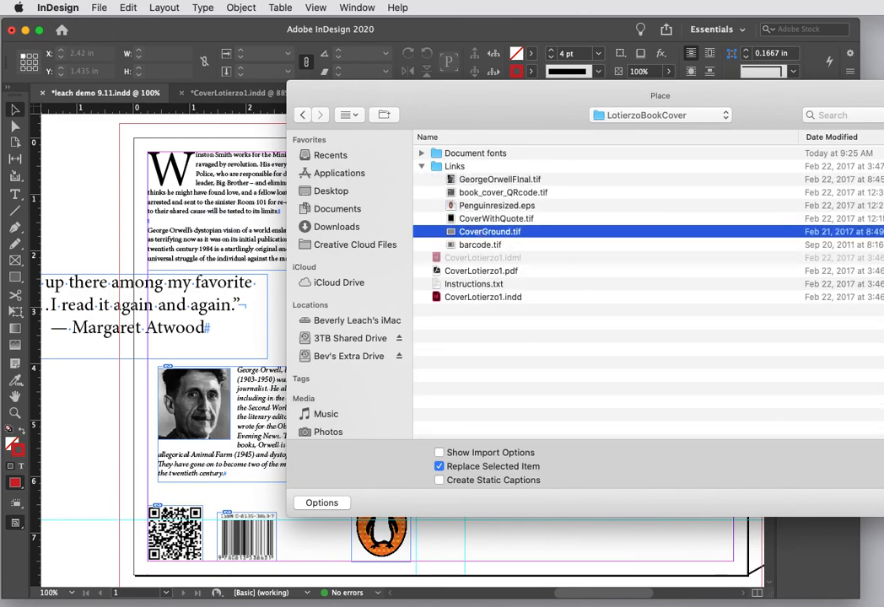
pyautogui.press('Return')
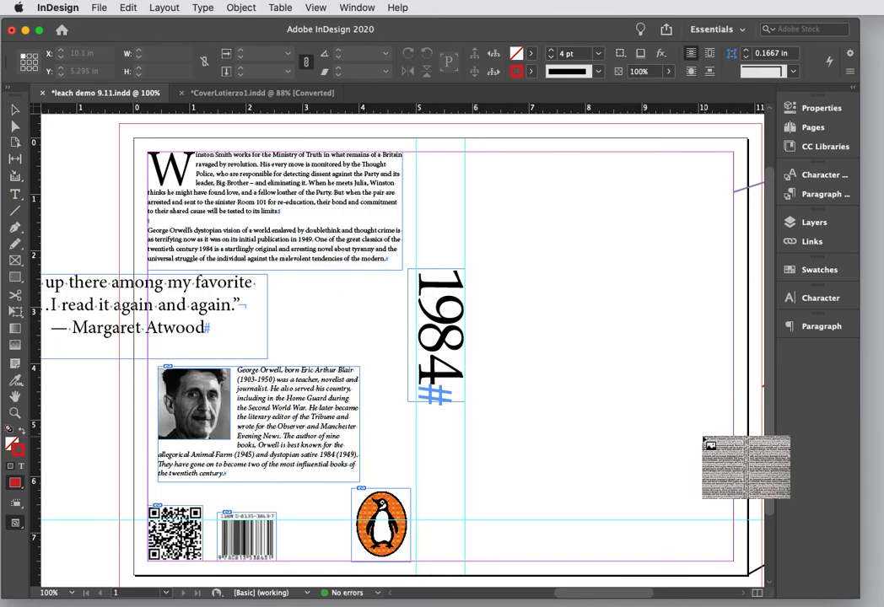
pyautogui.click(535, 330)
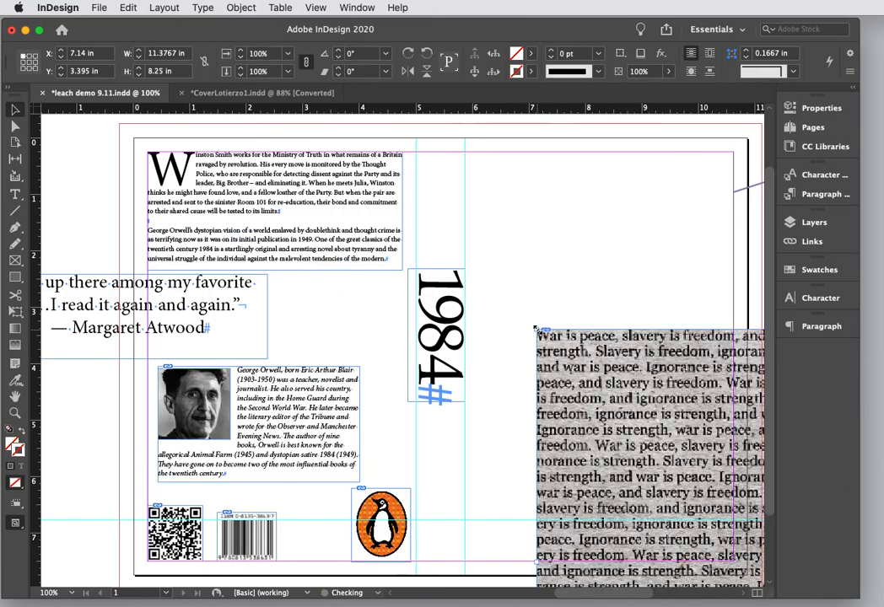
# Step: Move the CoverGround image over the whole cover out to the bleed edge, at about X -0.25 in and Y -0.25 in
pyautogui.press('super+minus')
pyautogui.press('super+minus')
pyautogui.press('super+minus')
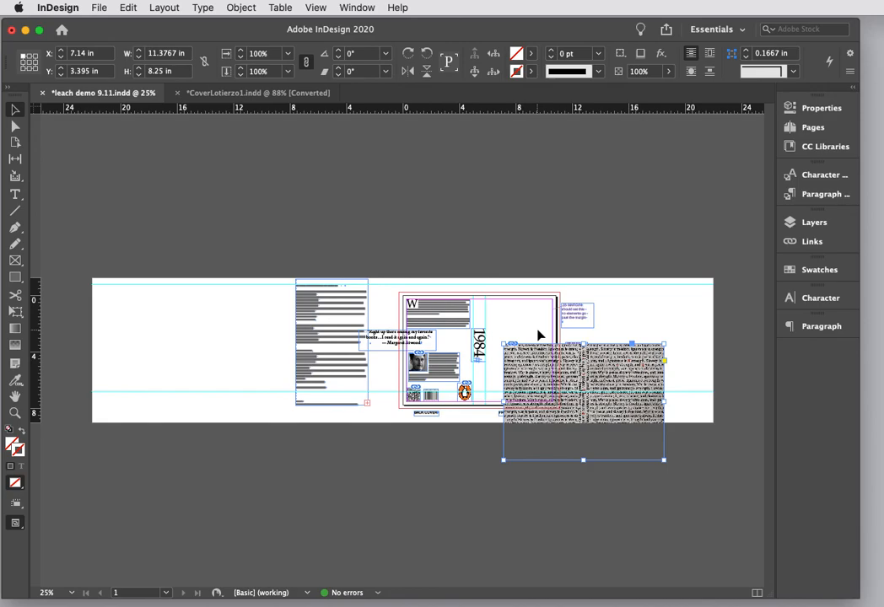
pyautogui.press('super+equal')
pyautogui.press('super+equal')
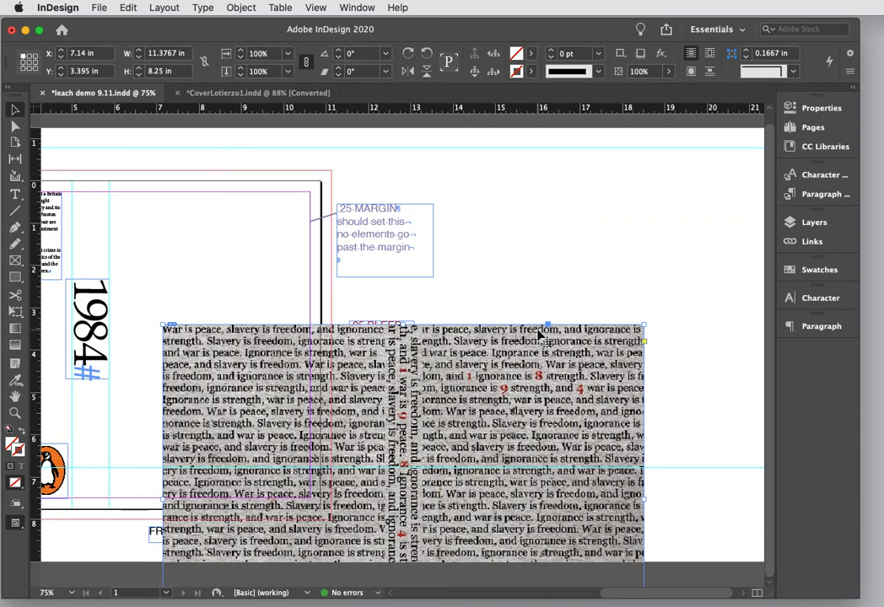
pyautogui.press('super+minus')
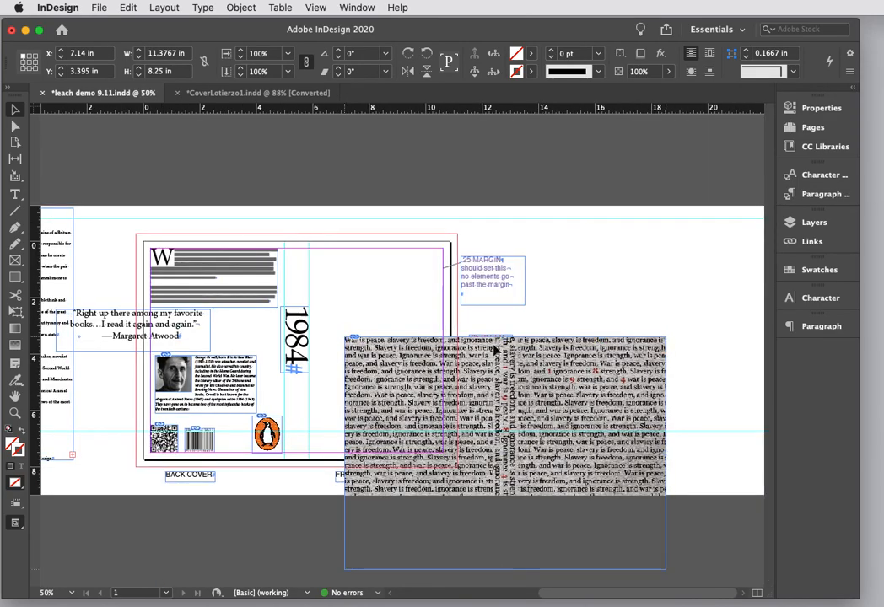
pyautogui.moveTo(537, 335); pyautogui.dragTo(336, 271)
pyautogui.click(688, 274)
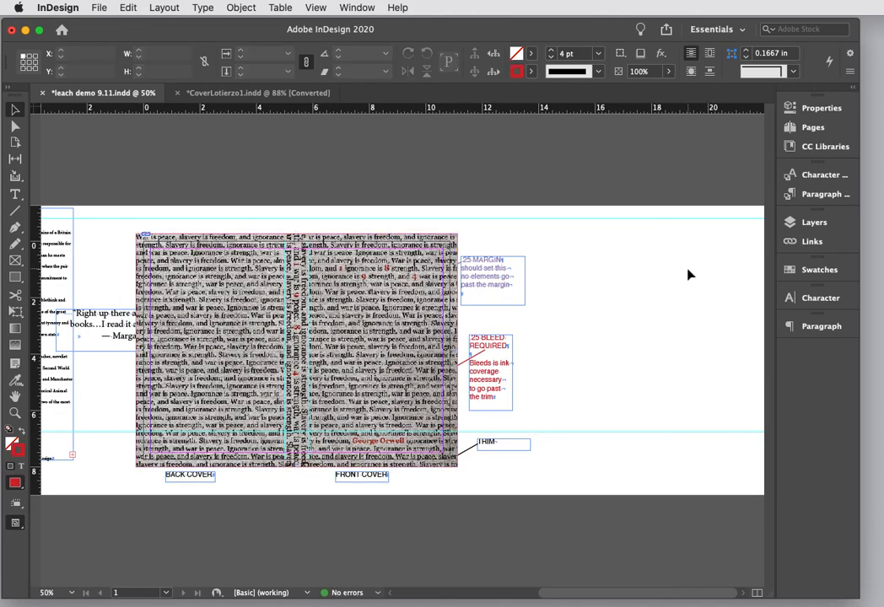
# Step: Select the CoverGround background image and send it to the back, behind all the cover text and graphics
pyautogui.press('super+equal')
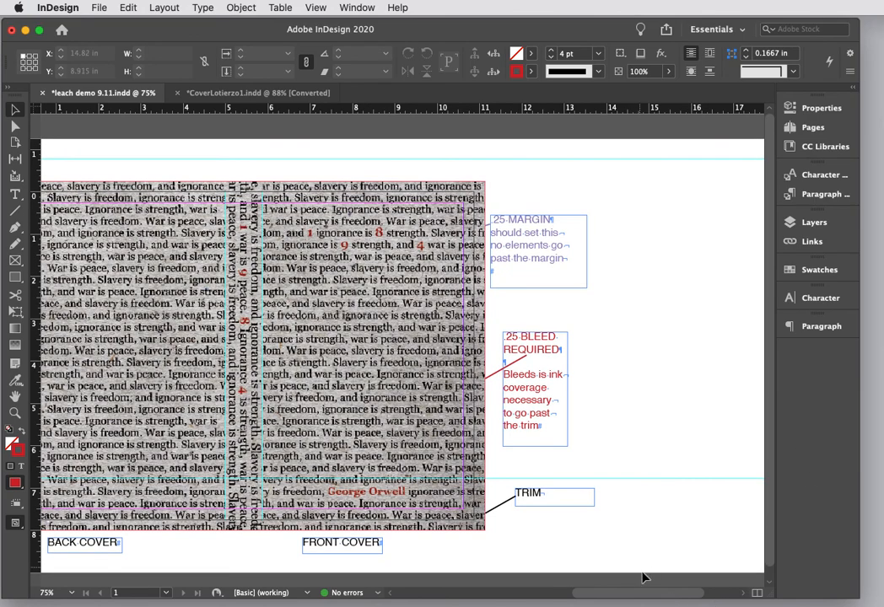
pyautogui.moveTo(647, 599); pyautogui.dragTo(618, 596)
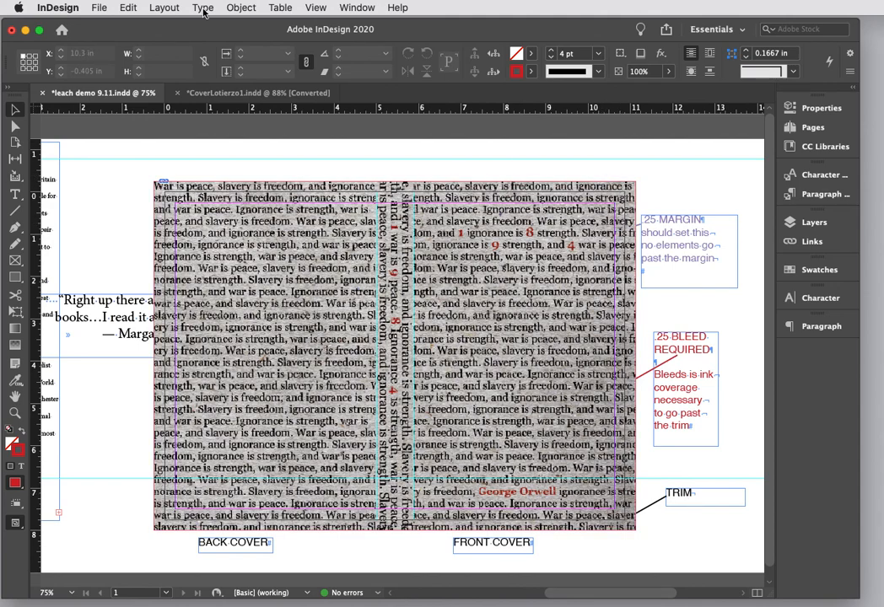
pyautogui.click(240, 8)
pyautogui.moveTo(257, 58)
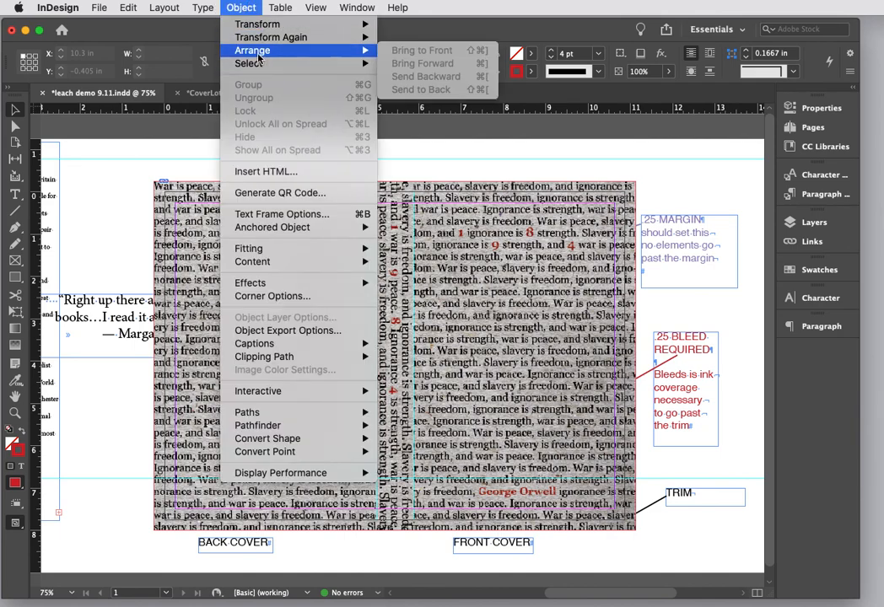
pyautogui.click(655, 181)
pyautogui.click(628, 187)
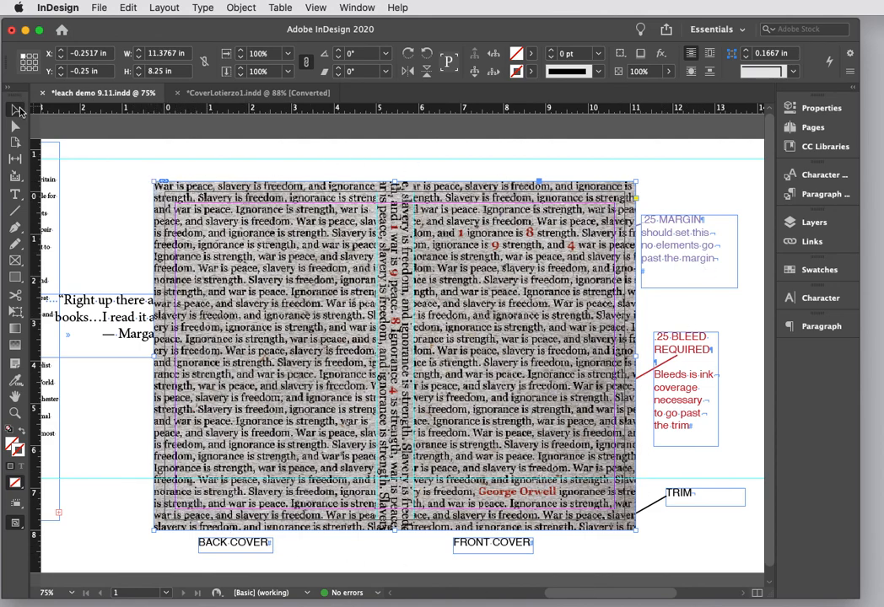
pyautogui.click(250, 10)
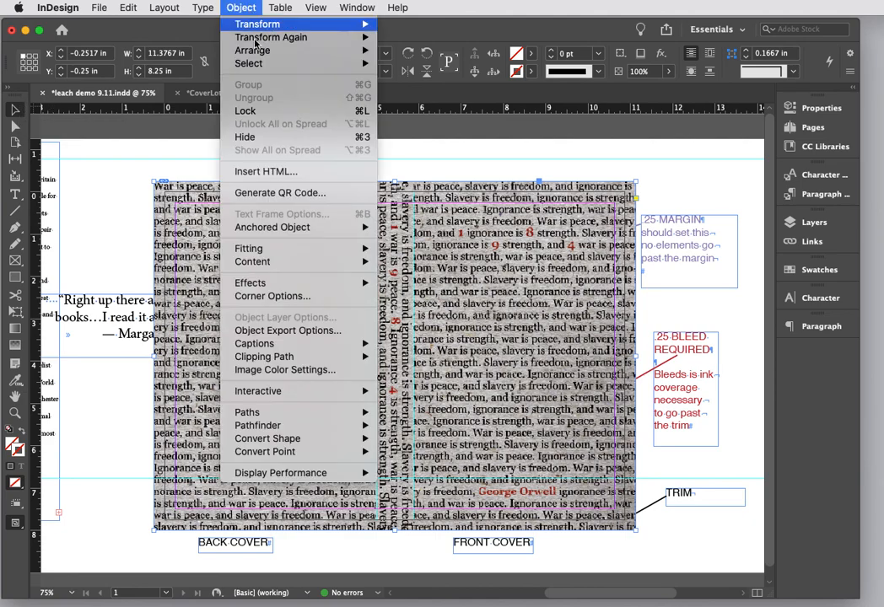
pyautogui.moveTo(253, 56)
pyautogui.click(422, 89)
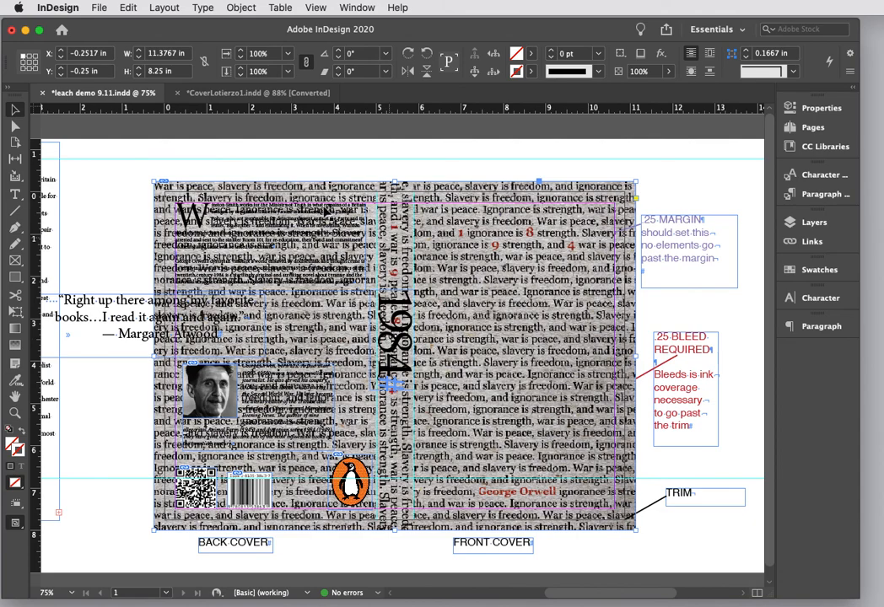
# Step: Switch to CoverLotierzo1.indd and examine how its back cover text is set against the textured background
pyautogui.click(231, 94)
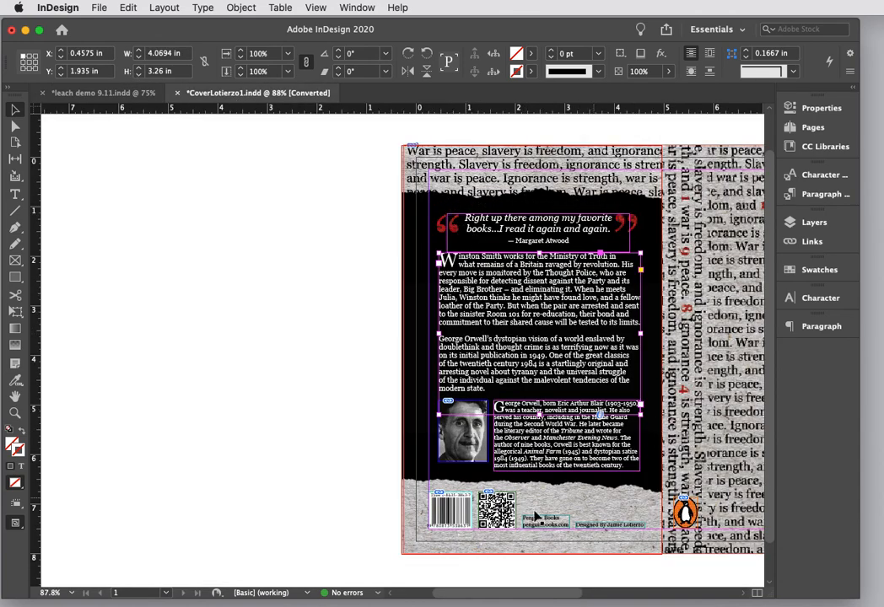
pyautogui.moveTo(497, 597); pyautogui.dragTo(553, 597)
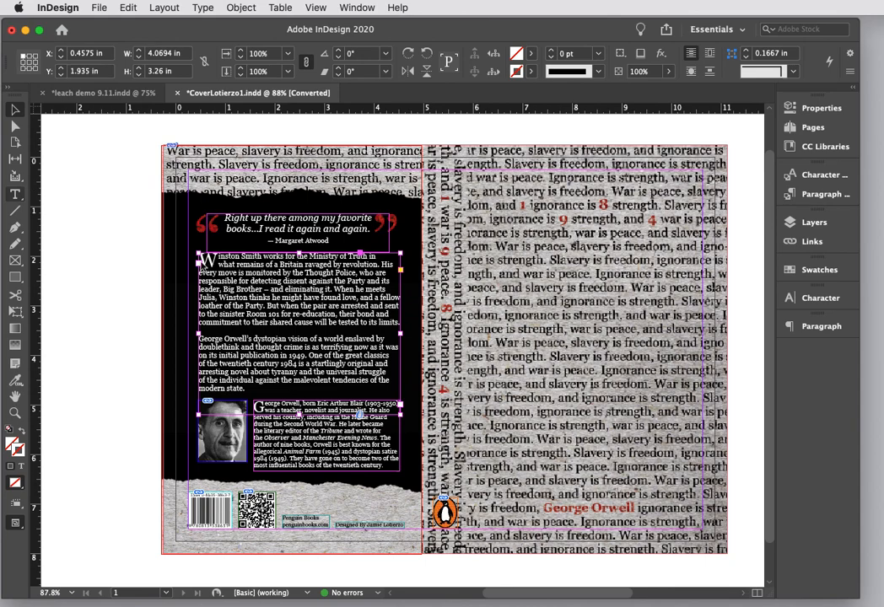
pyautogui.moveTo(271, 298); pyautogui.dragTo(301, 298)
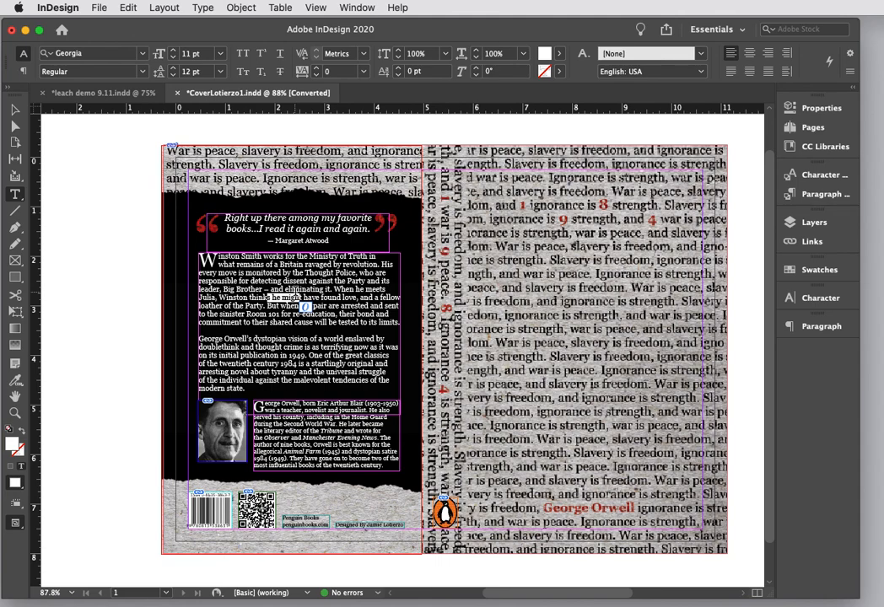
pyautogui.click(93, 93)
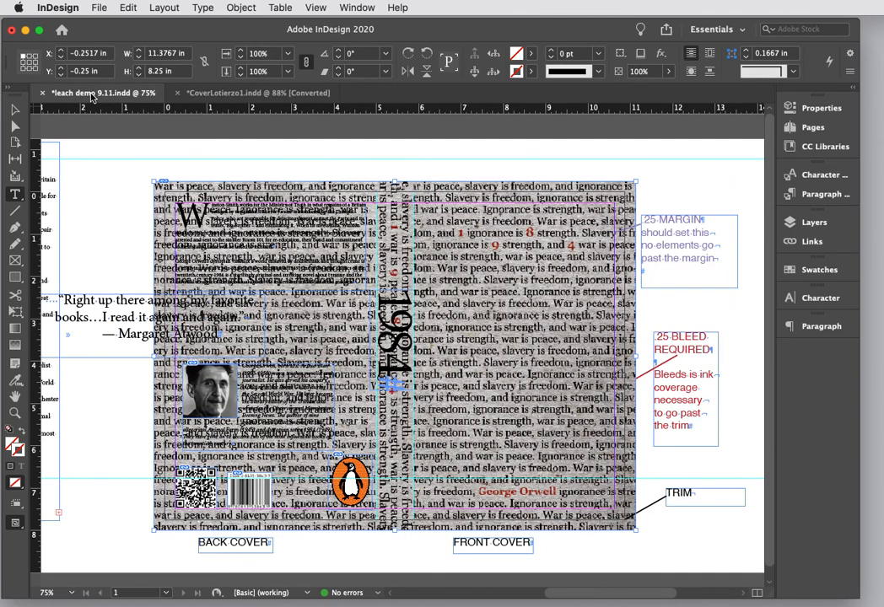
# Step: In the leach demo 9.11 document, fill the back cover synopsis text frame with the [Paper] swatch
pyautogui.click(15, 111)
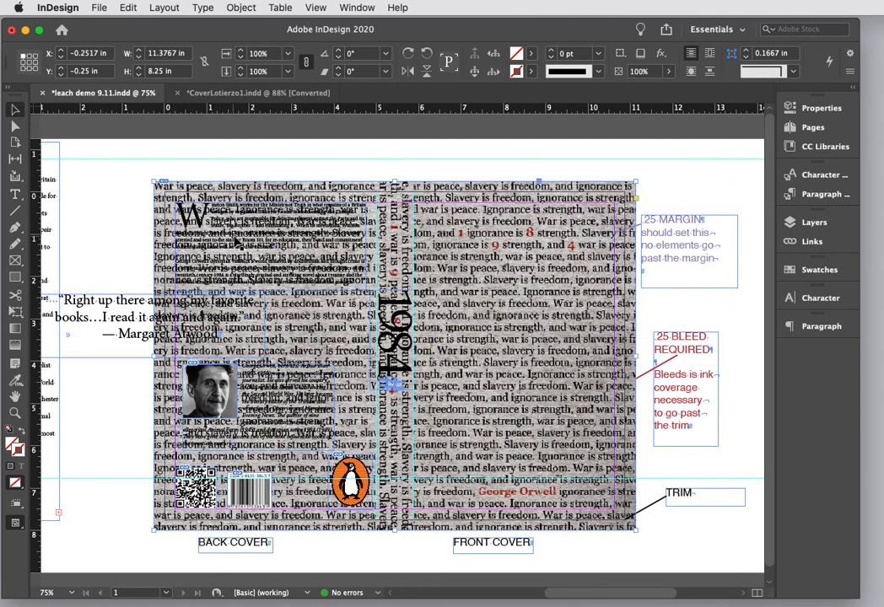
pyautogui.click(272, 236)
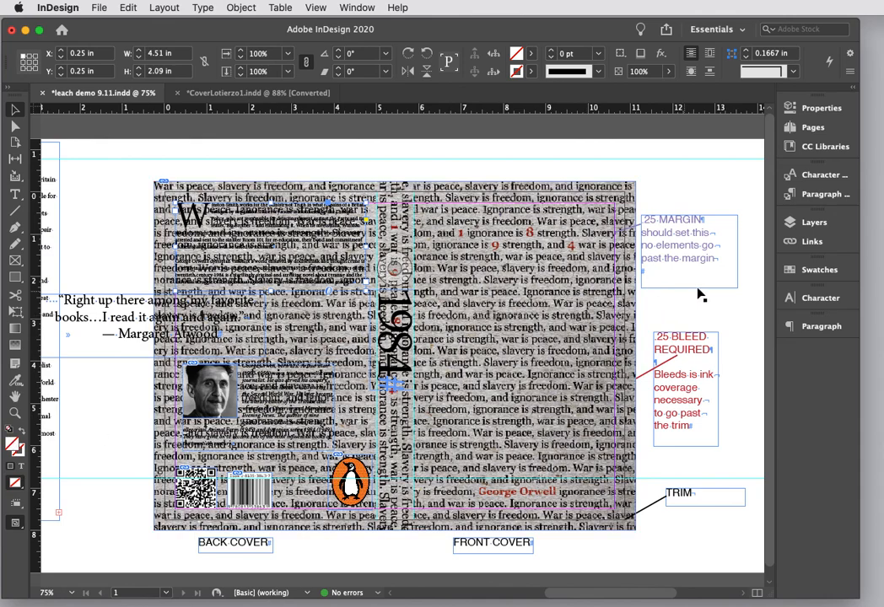
pyautogui.click(824, 271)
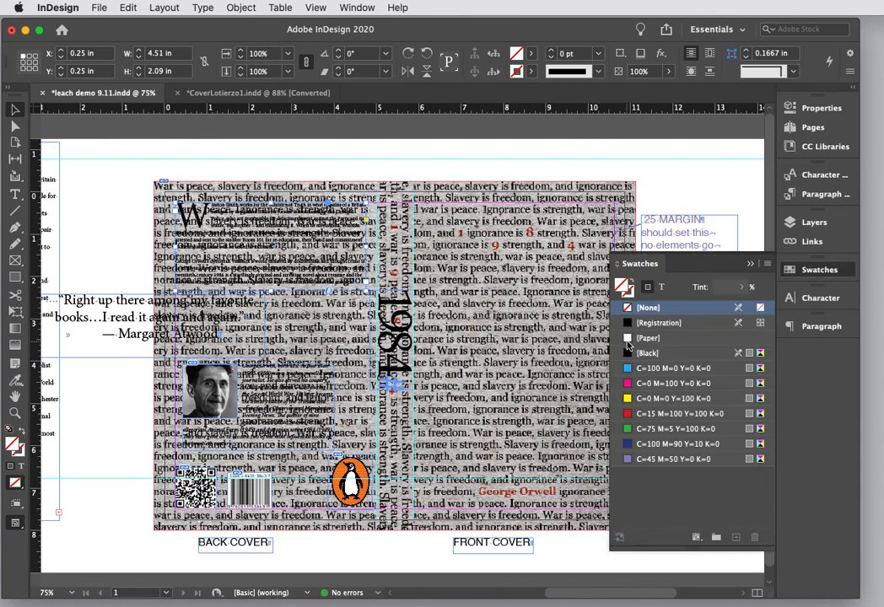
pyautogui.click(628, 339)
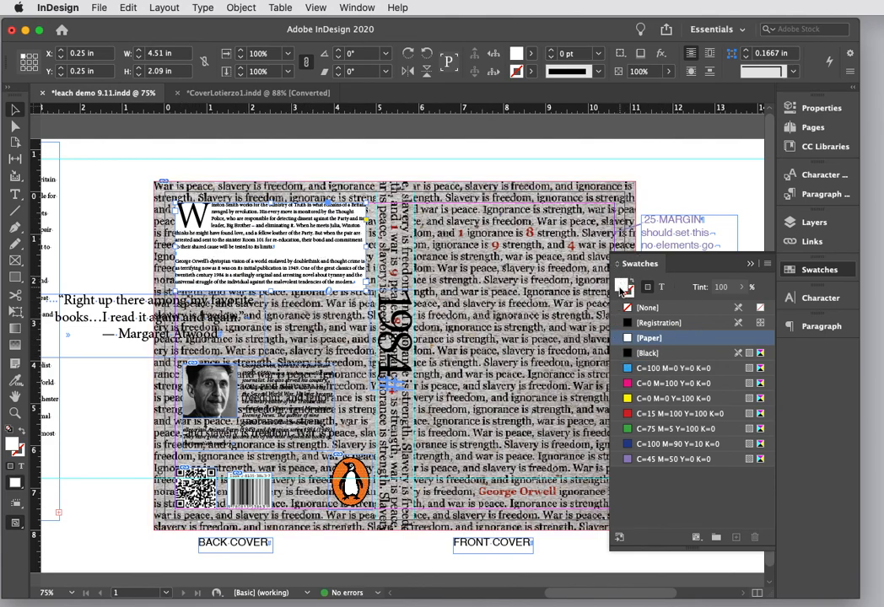
pyautogui.click(628, 401)
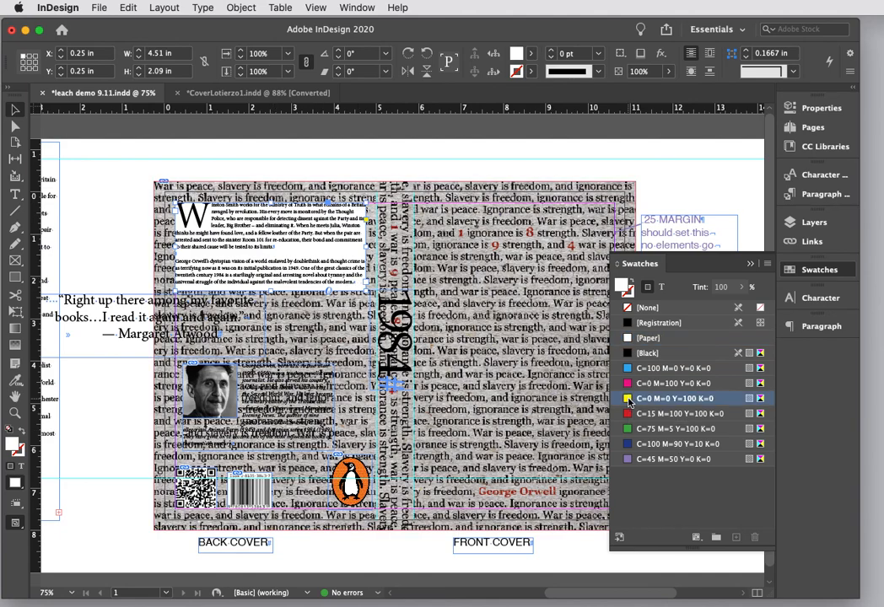
pyautogui.click(634, 338)
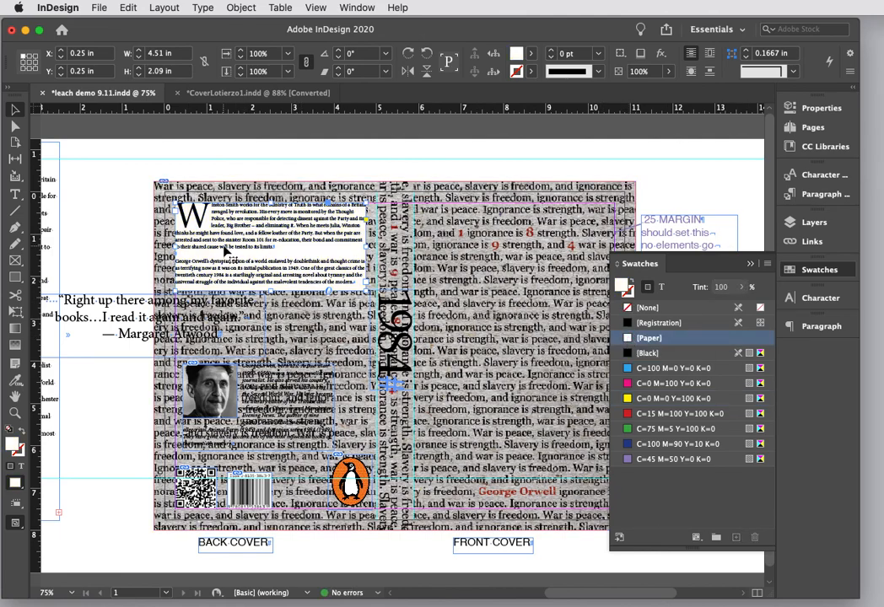
# Step: Move the quote's text frame below the synopsis on the back cover, to X -1.25 in and Y 2.75 in
pyautogui.press('super+equal')
pyautogui.press('super+equal')
pyautogui.press('super+equal')
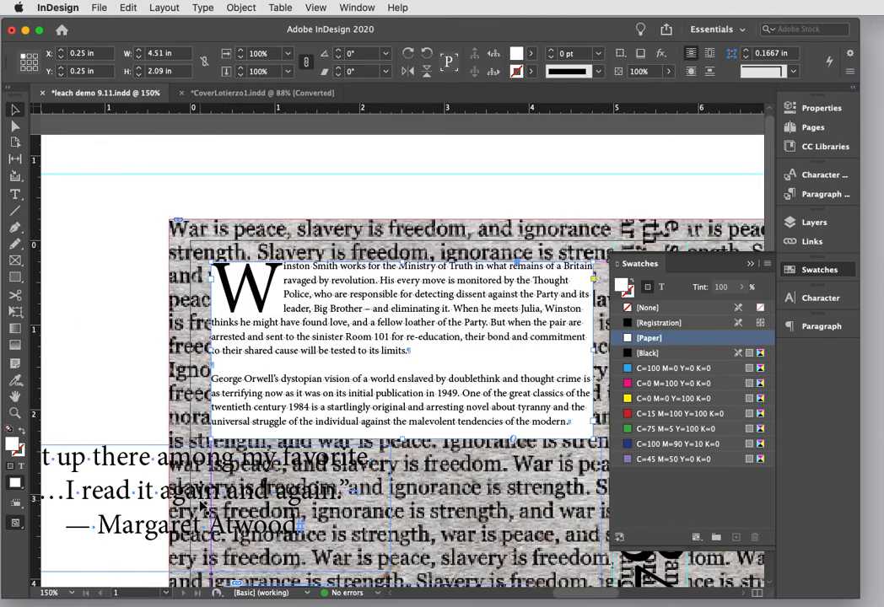
pyautogui.hscroll(2, 566, 599)
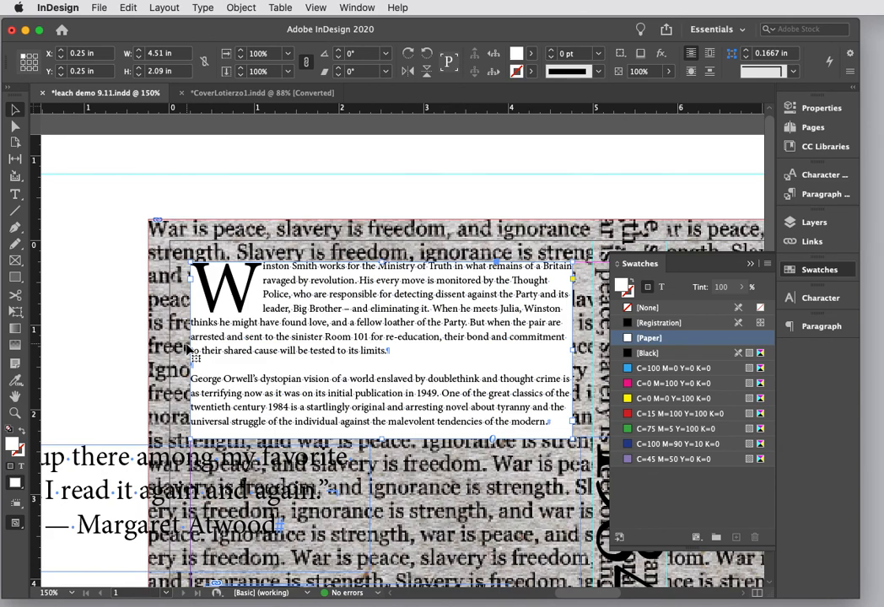
pyautogui.moveTo(131, 495); pyautogui.dragTo(287, 525)
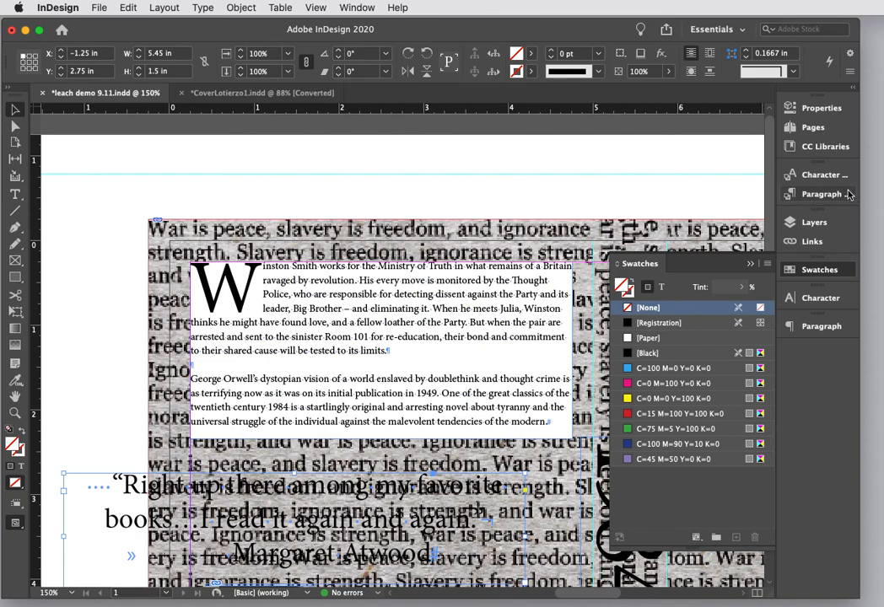
# Step: Create a new layer named Layer 2 with the color Red
pyautogui.click(811, 223)
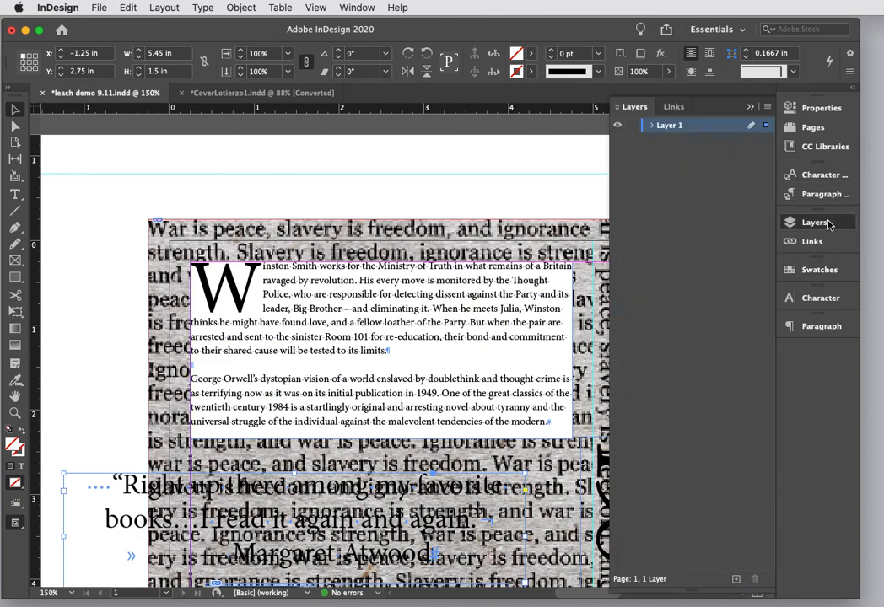
pyautogui.click(767, 106)
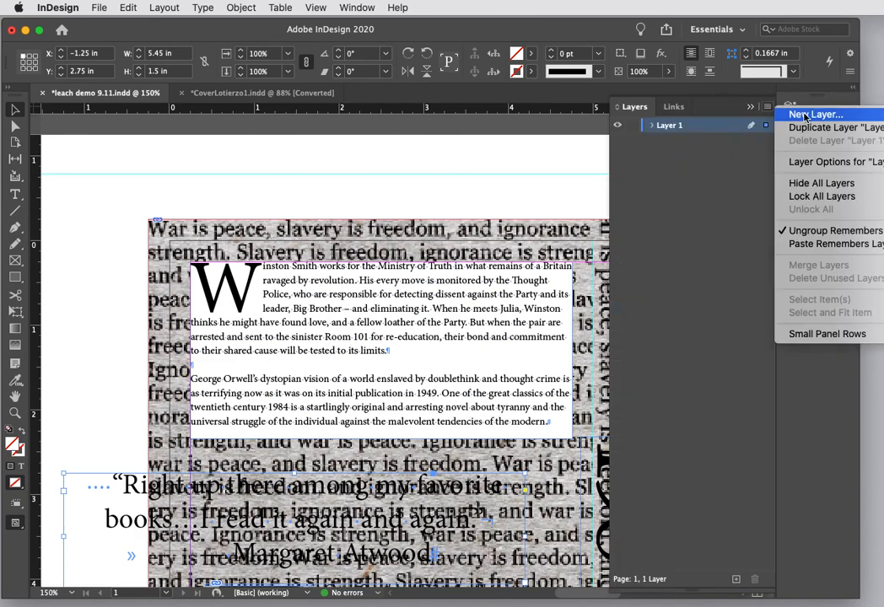
pyautogui.click(686, 164)
pyautogui.click(767, 336)
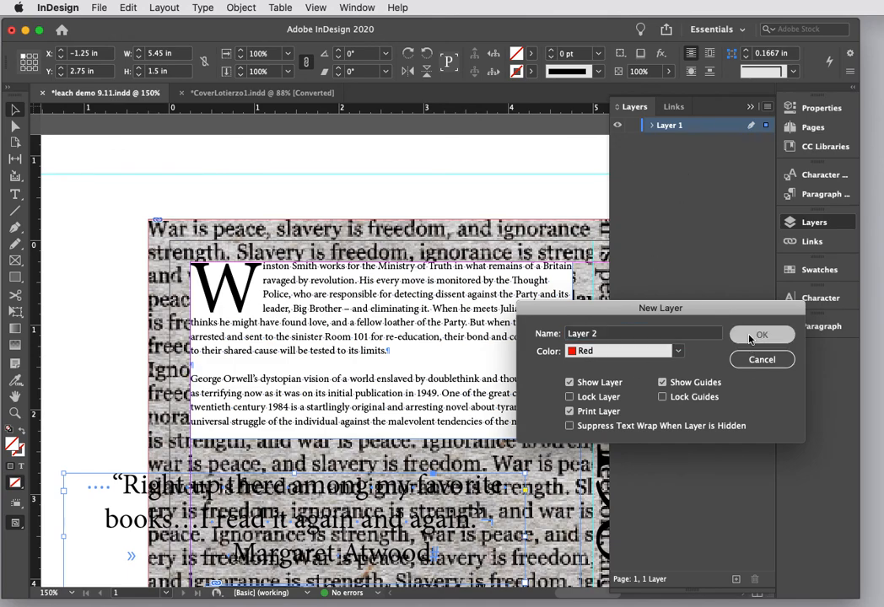
# Step: Switch to CoverLotierzo1.indd and examine its layer structure by hiding and reshowing Layer 10 and expanding Layer 10 and Layer 8
pyautogui.click(222, 95)
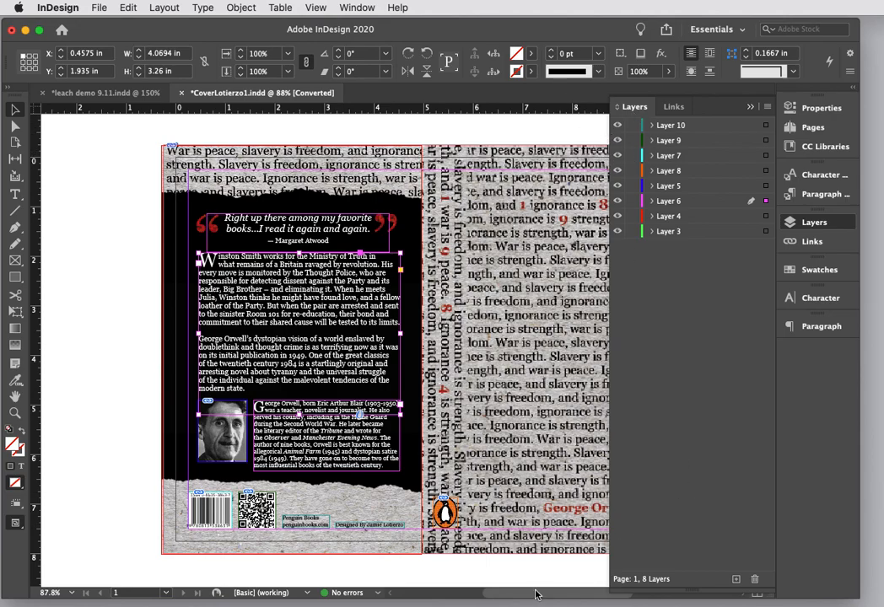
pyautogui.moveTo(538, 593); pyautogui.dragTo(577, 594)
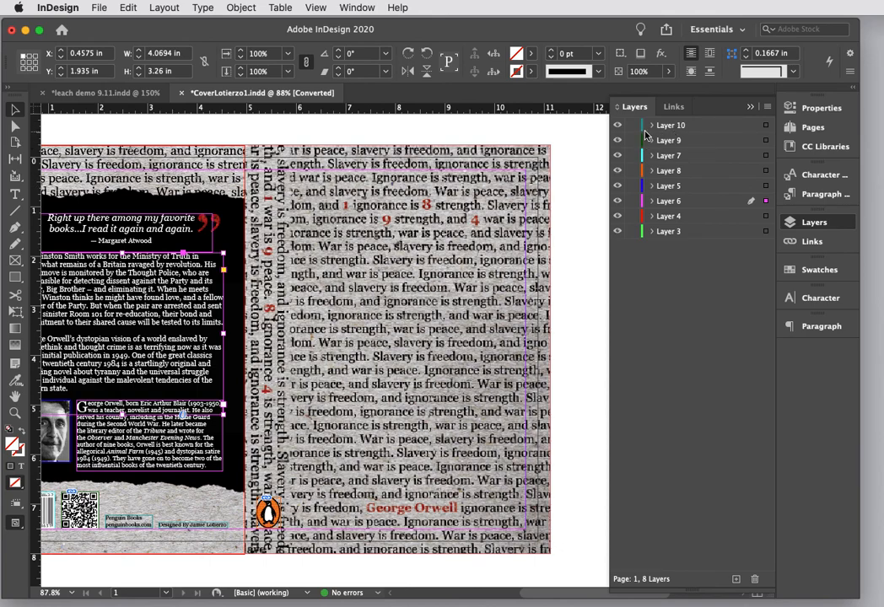
pyautogui.click(618, 127)
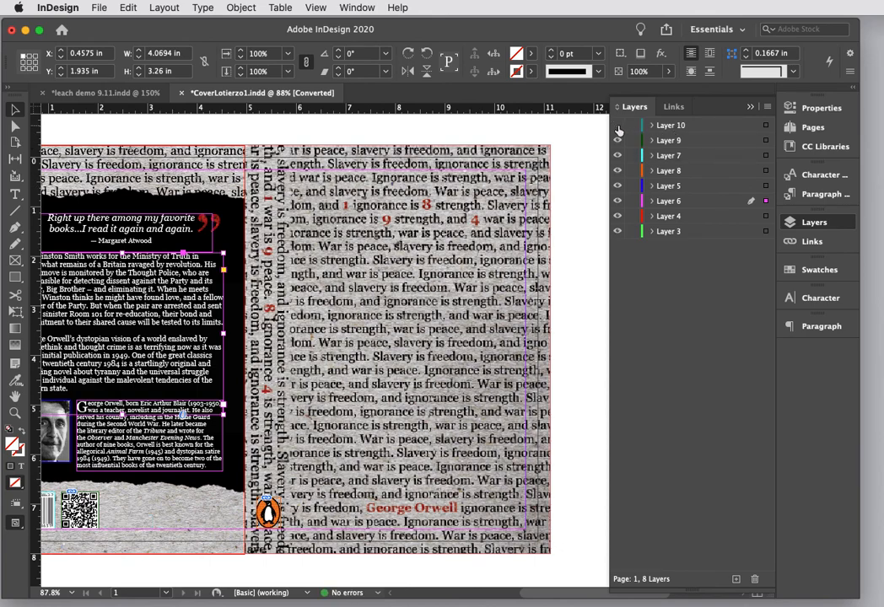
pyautogui.click(618, 127)
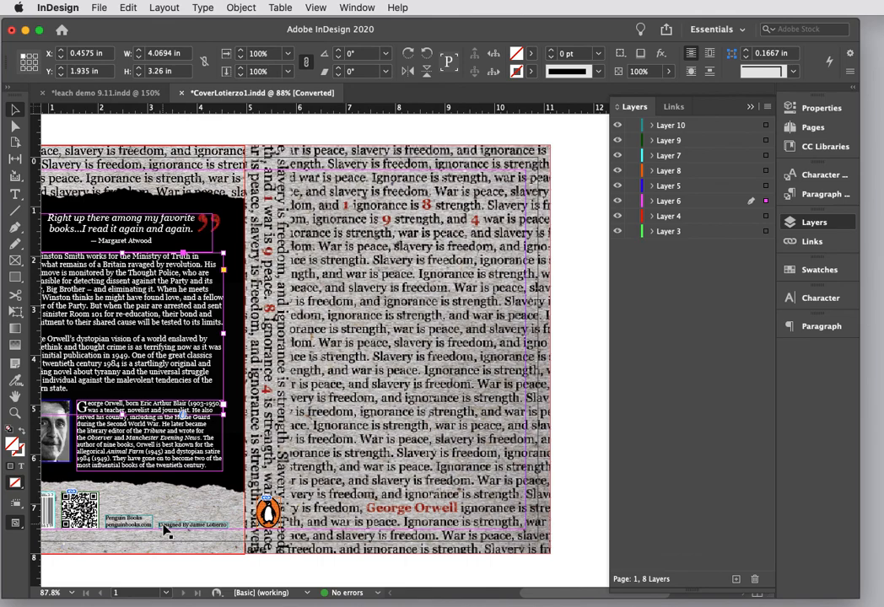
pyautogui.click(618, 128)
pyautogui.click(618, 128)
pyautogui.click(651, 126)
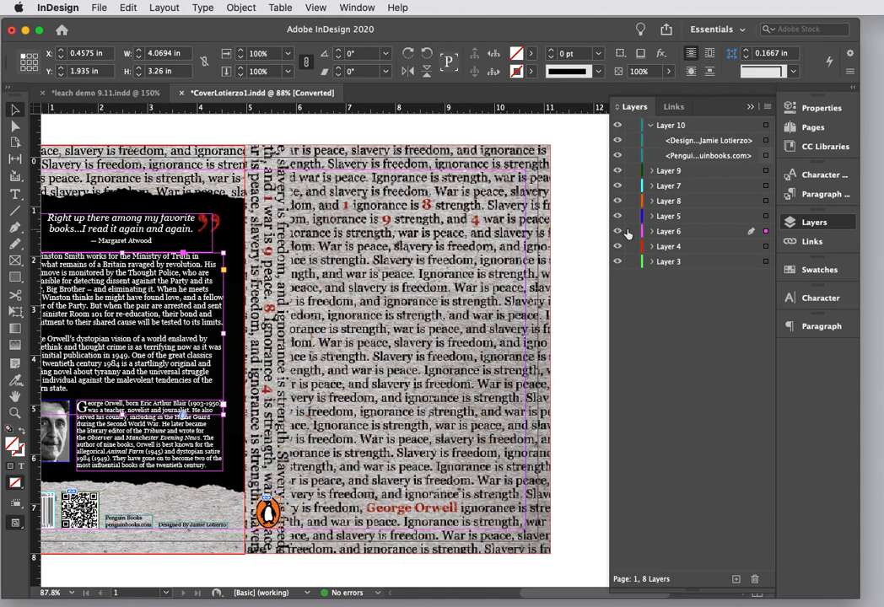
pyautogui.click(651, 200)
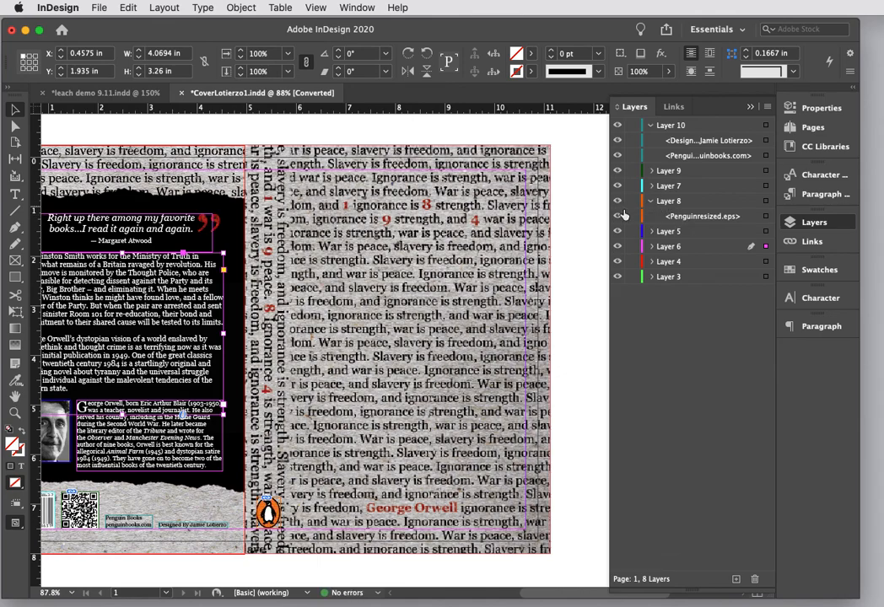
# Step: Lock every layer in the document, from Layer 10 through Layer 3, and collapse the layer list to reveal the full cover
pyautogui.moveTo(633, 126); pyautogui.dragTo(634, 280)
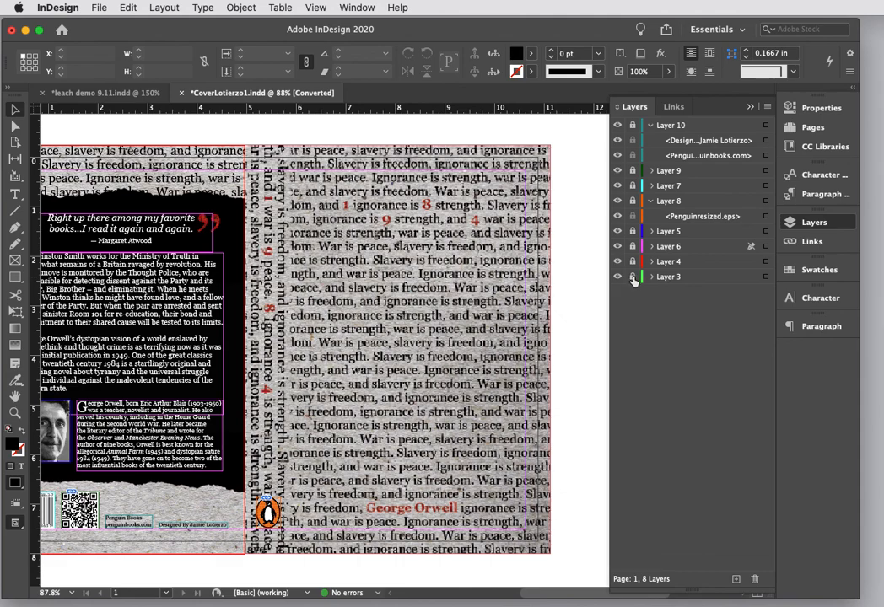
pyautogui.moveTo(546, 599); pyautogui.dragTo(517, 595)
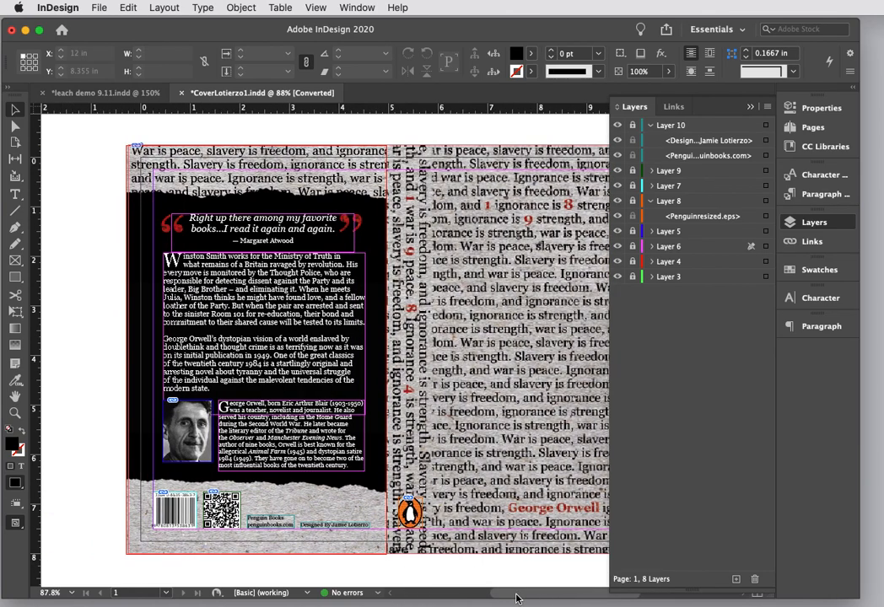
pyautogui.click(749, 109)
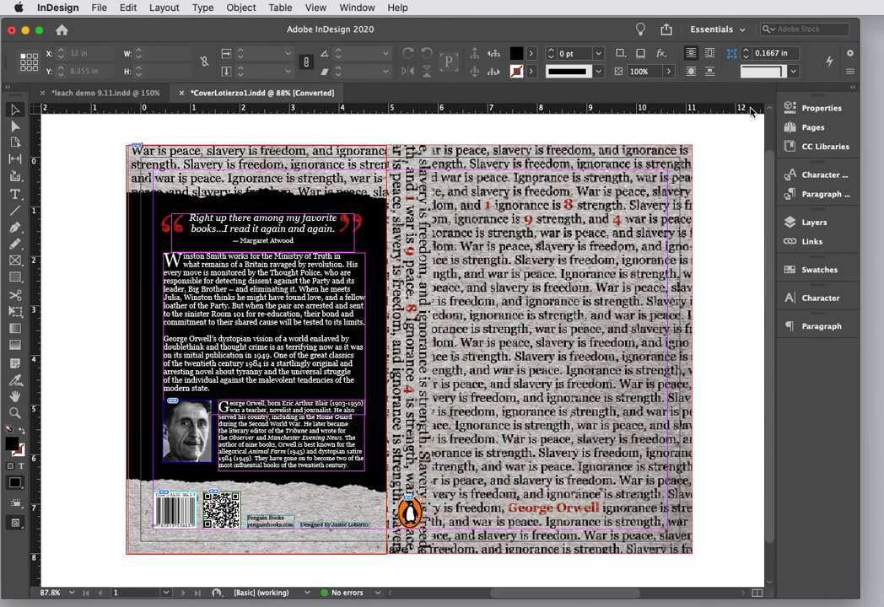
# Step: Return to the leach demo 9.11 document and view the whole cover spread at 50% with its surrounding pasteboard notes
pyautogui.click(93, 95)
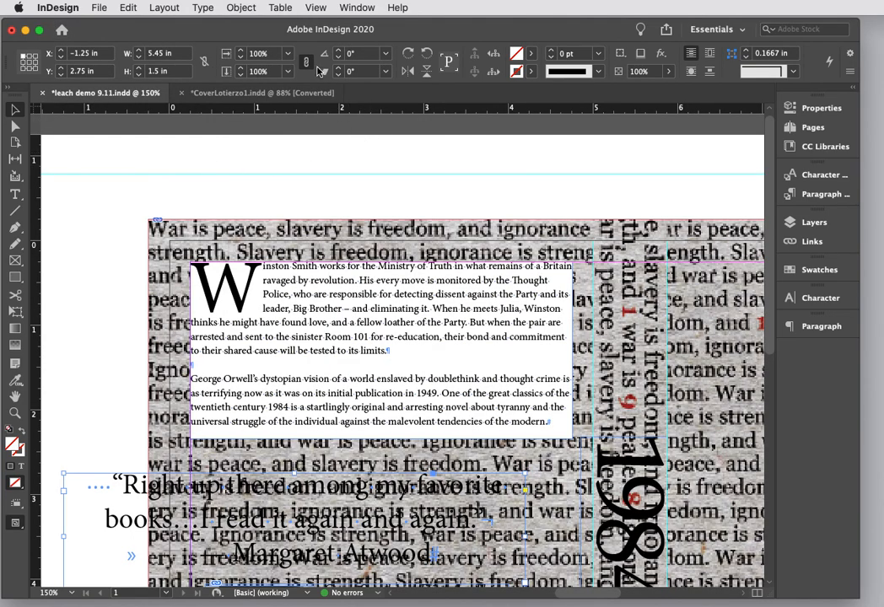
pyautogui.press('super+minus')
pyautogui.press('super+minus')
pyautogui.press('super+minus')
pyautogui.press('super+minus')
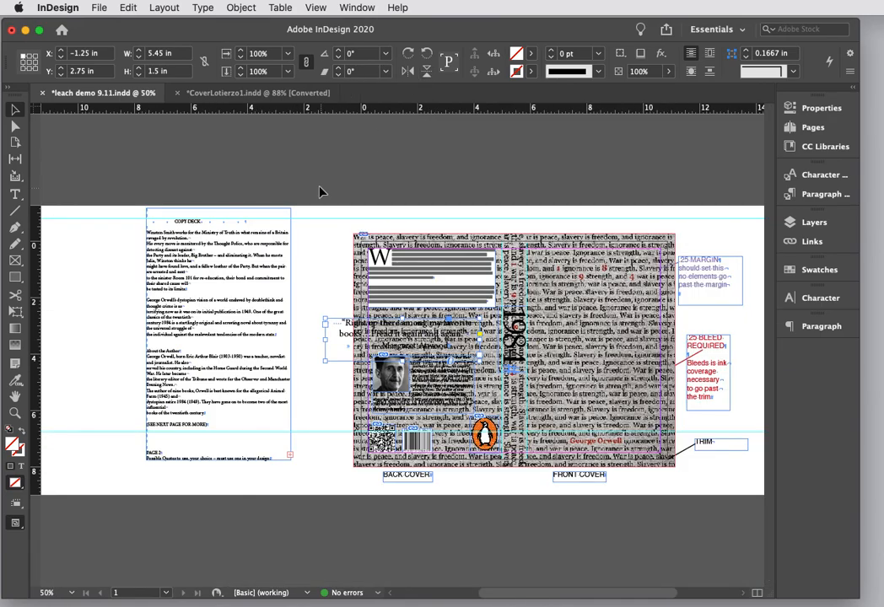